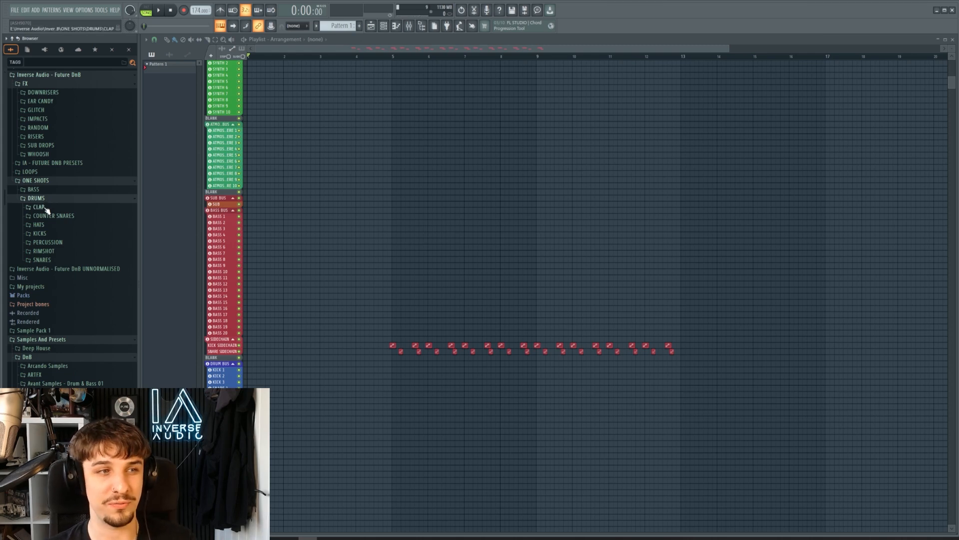
Open the Kicks one-shot folder and audition the Future DnB kick samples, including Kick 07 and Kick 08.
{"action": "left_click", "coordinate": [40, 233]}
{"action": "key", "text": "Down"}
{"action": "key", "text": "Down"}
{"action": "key", "text": "Down"}
{"action": "key", "text": "Down"}
{"action": "key", "text": "Down"}
{"action": "key", "text": "Down"}
{"action": "key", "text": "Down"}
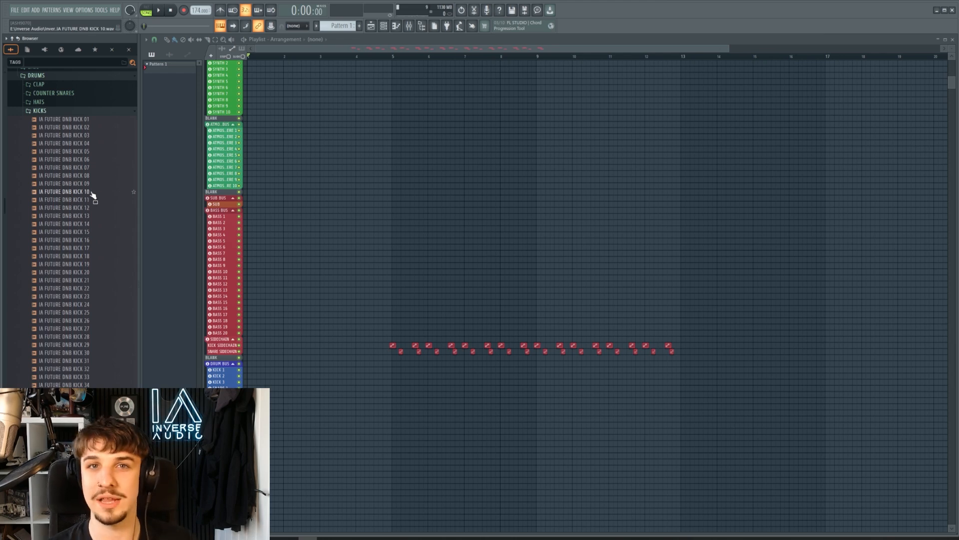
{"action": "scroll", "coordinate": [483, 202], "scroll_direction": "down", "scroll_amount": 2}
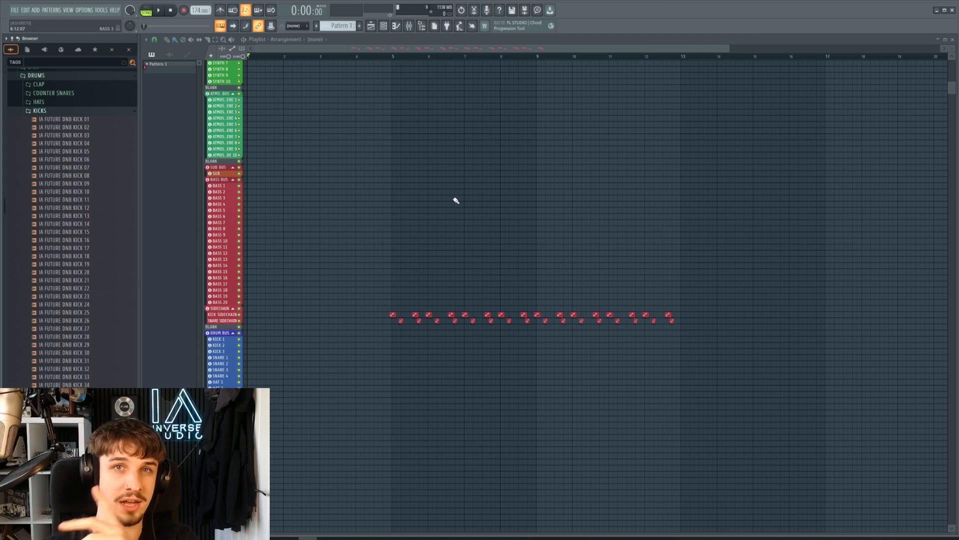
{"action": "scroll", "coordinate": [408, 188], "scroll_direction": "down", "scroll_amount": 1}
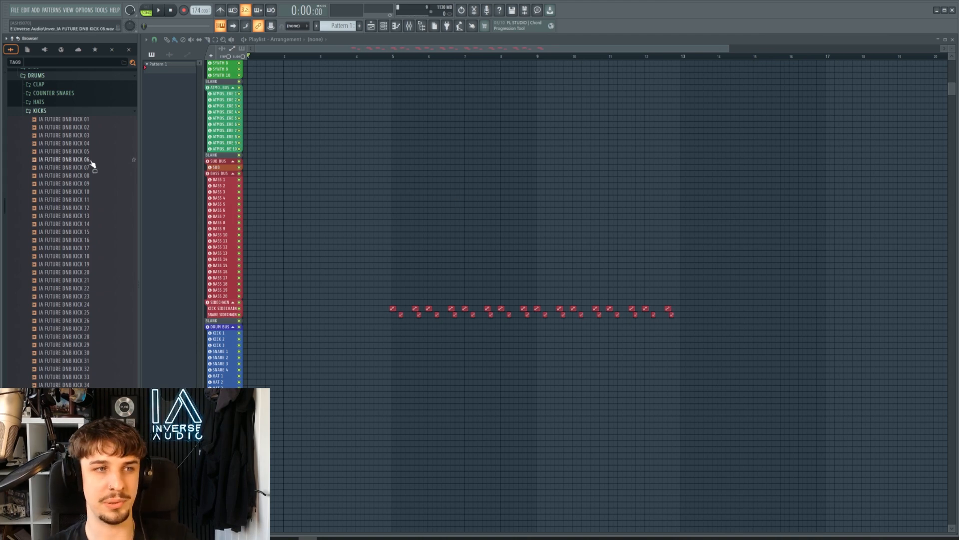
{"action": "left_click", "coordinate": [92, 161]}
{"action": "left_click", "coordinate": [90, 177]}
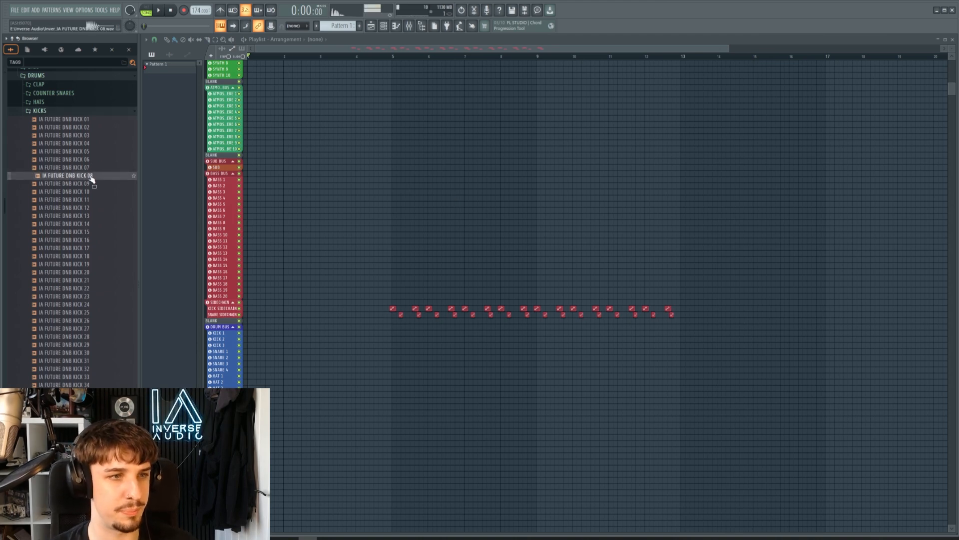
{"action": "left_click", "coordinate": [90, 169]}
Place the IA FUTURE DNB KICK 06 sample on the Kick 1 track at the start of bar 5.
{"action": "scroll", "coordinate": [418, 233], "scroll_direction": "down", "scroll_amount": 3}
{"action": "scroll", "coordinate": [417, 228], "scroll_direction": "up", "scroll_amount": 5}
{"action": "scroll", "coordinate": [413, 225], "scroll_direction": "down", "scroll_amount": 3}
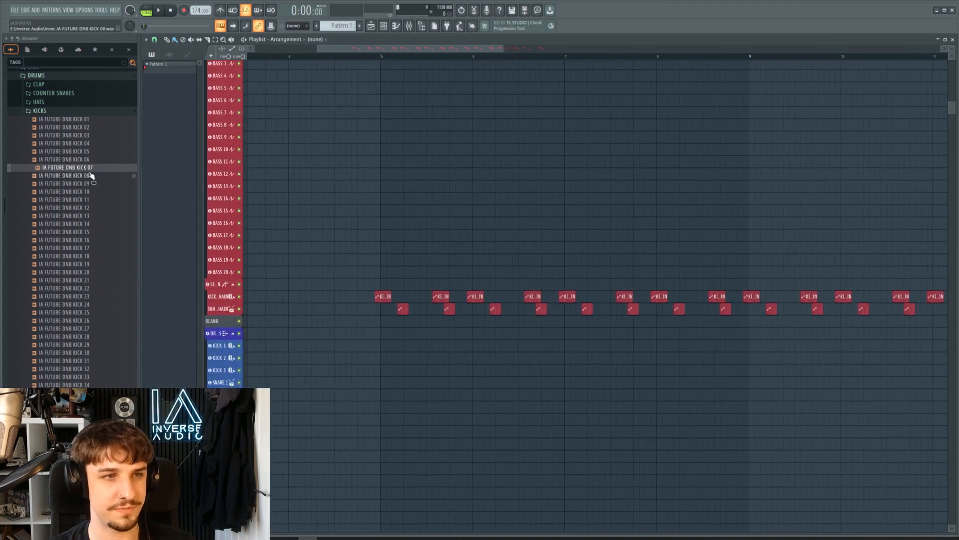
{"action": "left_click_drag", "start_coordinate": [70, 159], "coordinate": [395, 299]}
{"action": "scroll", "coordinate": [410, 345], "scroll_direction": "up", "scroll_amount": 3}
{"action": "scroll", "coordinate": [523, 250], "scroll_direction": "up", "scroll_amount": 2}
{"action": "left_click_drag", "start_coordinate": [441, 259], "coordinate": [486, 314]}
{"action": "left_click_drag", "start_coordinate": [486, 314], "coordinate": [556, 314]}
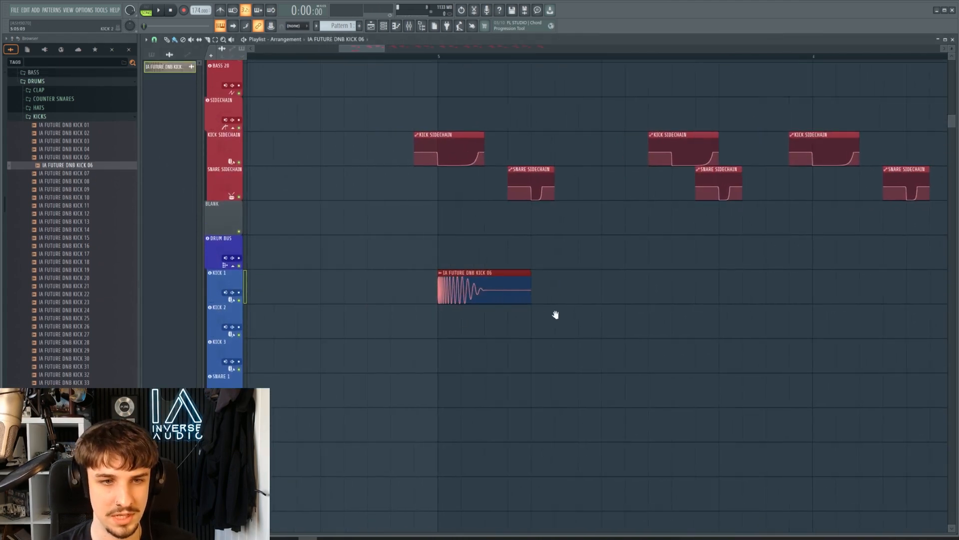
{"action": "left_click", "coordinate": [479, 333], "text": "ctrl"}
{"action": "left_click_drag", "start_coordinate": [478, 333], "coordinate": [397, 321]}
{"action": "scroll", "coordinate": [397, 320], "scroll_direction": "down", "scroll_amount": 3}
Place the IA FUTURE DNB SNARE 07 sample on the Snare 1 track on beat 2 of bar 5.
{"action": "left_click", "coordinate": [46, 120]}
{"action": "scroll", "coordinate": [70, 181], "scroll_direction": "up", "scroll_amount": 3}
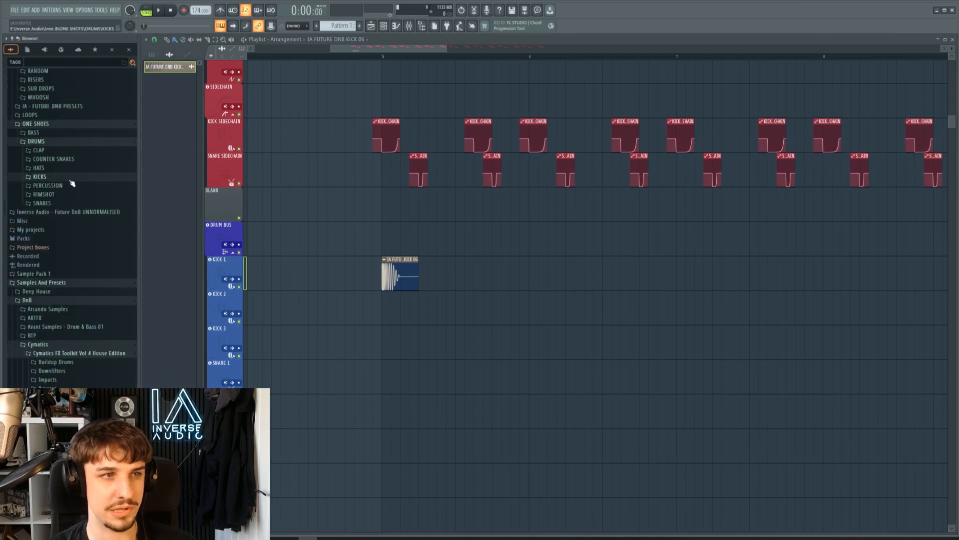
{"action": "left_click", "coordinate": [78, 238]}
{"action": "left_click_drag", "start_coordinate": [94, 135], "coordinate": [423, 375]}
{"action": "scroll", "coordinate": [492, 303], "scroll_direction": "up", "scroll_amount": 2}
{"action": "scroll", "coordinate": [429, 358], "scroll_direction": "down", "scroll_amount": 2}
{"action": "scroll", "coordinate": [425, 358], "scroll_direction": "down", "scroll_amount": 1}
{"action": "left_click", "coordinate": [423, 367], "text": "ctrl"}
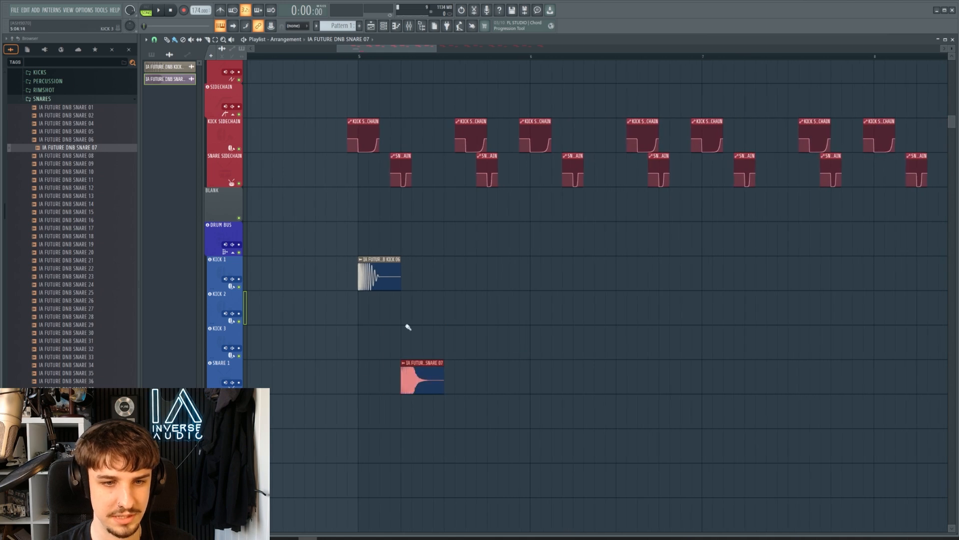
Duplicate the kick and snare clips within bar 5 to add a second hit of each.
{"action": "left_click_drag", "start_coordinate": [497, 245], "coordinate": [357, 372], "text": "ctrl"}
{"action": "left_click_drag", "start_coordinate": [376, 273], "coordinate": [486, 271], "text": "shift"}
{"action": "key", "text": "ctrl+d"}
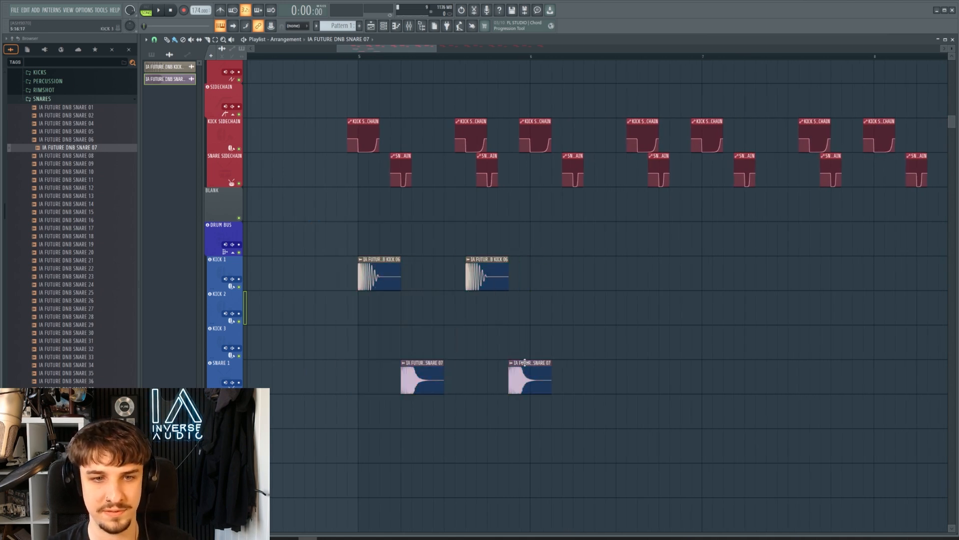
Copy the bar 5 kick and snare pattern into bar 6.
{"action": "left_click_drag", "start_coordinate": [533, 382], "coordinate": [365, 272]}
{"action": "left_click_drag", "start_coordinate": [378, 272], "coordinate": [550, 270], "text": "shift"}
{"action": "scroll", "coordinate": [553, 269], "scroll_direction": "down", "scroll_amount": 3}
{"action": "key", "text": "ctrl+d"}
{"action": "left_click_drag", "start_coordinate": [634, 248], "coordinate": [614, 236]}
{"action": "scroll", "coordinate": [57, 180], "scroll_direction": "up", "scroll_amount": 3}
From the drum Top Loops folder, place Top Loop 02 and Top Loop 03 on the Top Loop 1 and Top Loop 2 tracks from bar 5.
{"action": "left_click", "coordinate": [58, 197]}
{"action": "scroll", "coordinate": [83, 200], "scroll_direction": "up", "scroll_amount": 3}
{"action": "scroll", "coordinate": [94, 231], "scroll_direction": "up", "scroll_amount": 4}
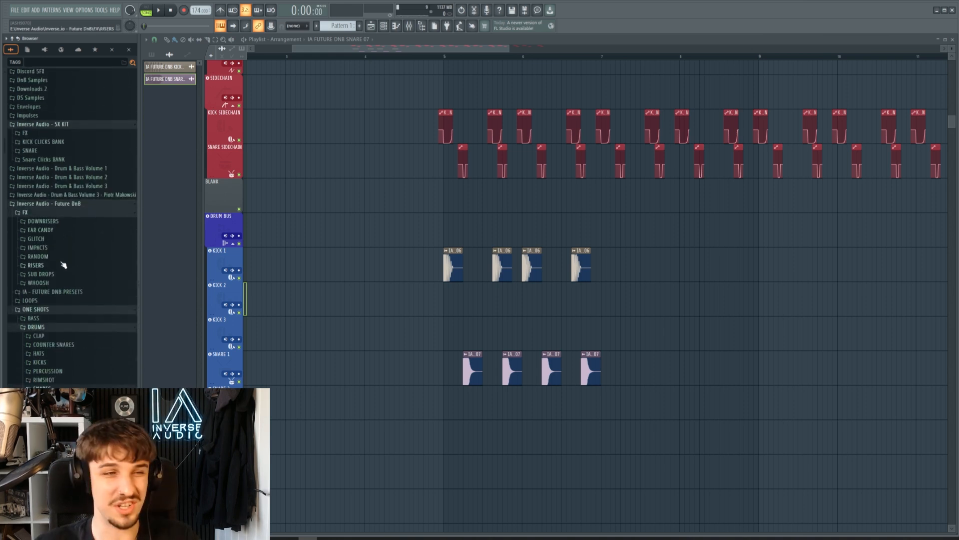
{"action": "left_click", "coordinate": [56, 300]}
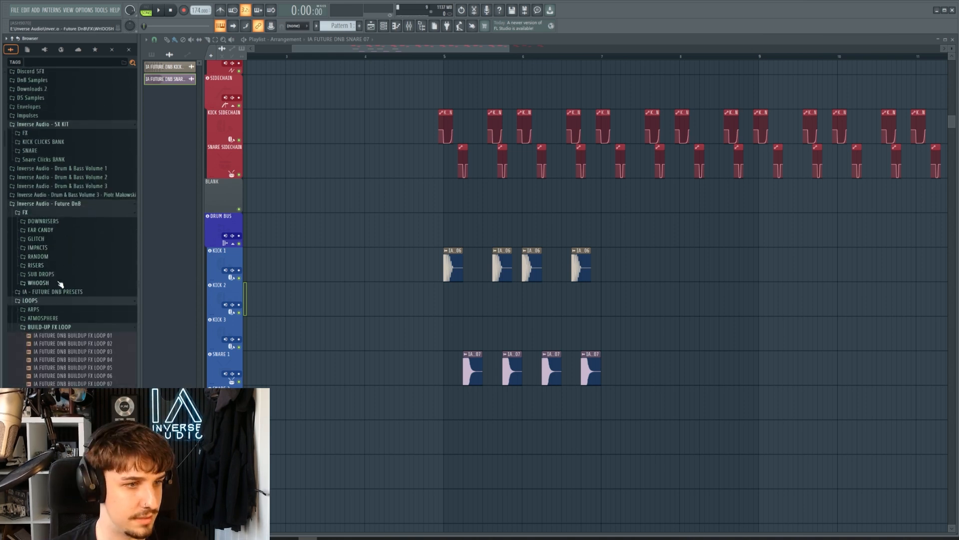
{"action": "scroll", "coordinate": [65, 282], "scroll_direction": "down", "scroll_amount": 4}
{"action": "left_click", "coordinate": [57, 231]}
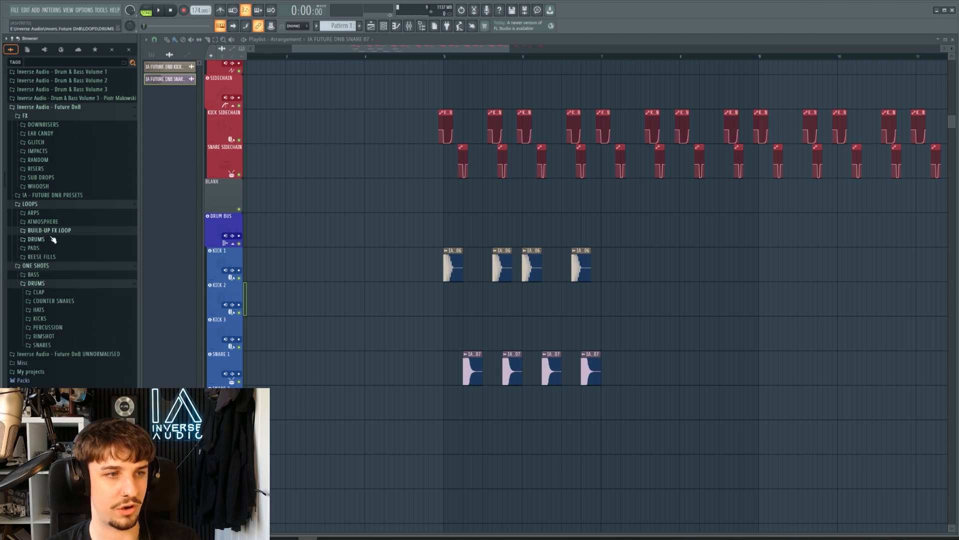
{"action": "left_click", "coordinate": [40, 239]}
{"action": "left_click", "coordinate": [50, 274]}
{"action": "left_click", "coordinate": [86, 282]}
{"action": "left_click_drag", "start_coordinate": [88, 289], "coordinate": [508, 394]}
{"action": "scroll", "coordinate": [470, 486], "scroll_direction": "down", "scroll_amount": 5}
Duplicate the kick and snare clips of bars 5–6 into bars 7–8.
{"action": "scroll", "coordinate": [508, 394], "scroll_direction": "down", "scroll_amount": 3}
{"action": "key", "text": "ctrl+b"}
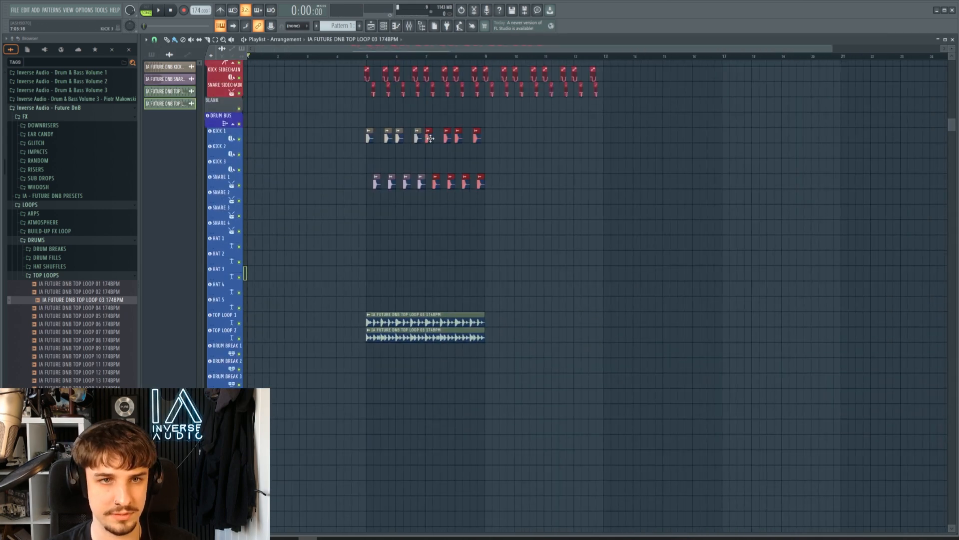
{"action": "left_click", "coordinate": [582, 187], "text": "ctrl"}
{"action": "scroll", "coordinate": [590, 192], "scroll_direction": "up", "scroll_amount": 1}
{"action": "scroll", "coordinate": [552, 202], "scroll_direction": "up", "scroll_amount": 2}
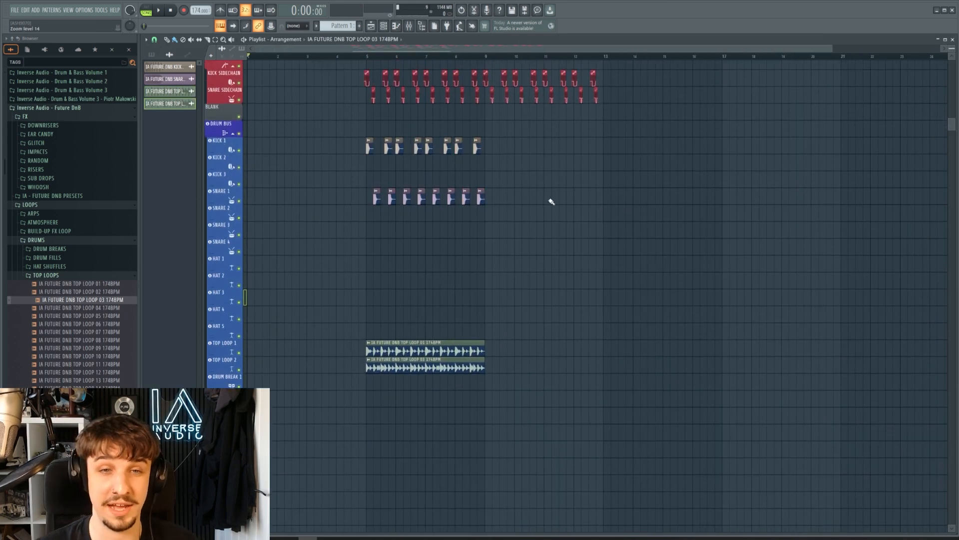
Play back the drum arrangement from bar 5 to check how the kicks, snares and top loops sound together.
{"action": "key", "text": "space"}
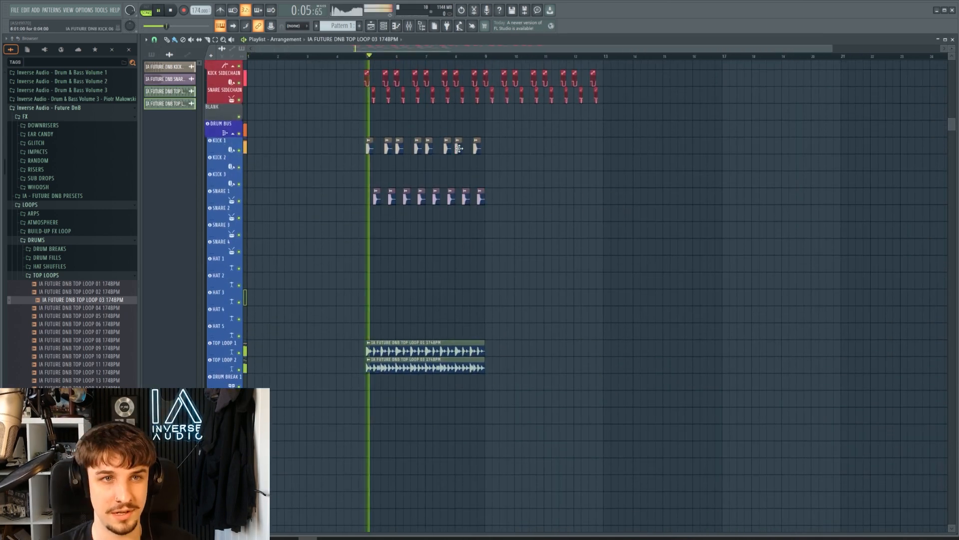
{"action": "scroll", "coordinate": [456, 214], "scroll_direction": "up", "scroll_amount": 2}
{"action": "left_click_drag", "start_coordinate": [456, 213], "coordinate": [550, 285]}
{"action": "scroll", "coordinate": [543, 265], "scroll_direction": "down", "scroll_amount": 1}
{"action": "scroll", "coordinate": [458, 277], "scroll_direction": "up", "scroll_amount": 3}
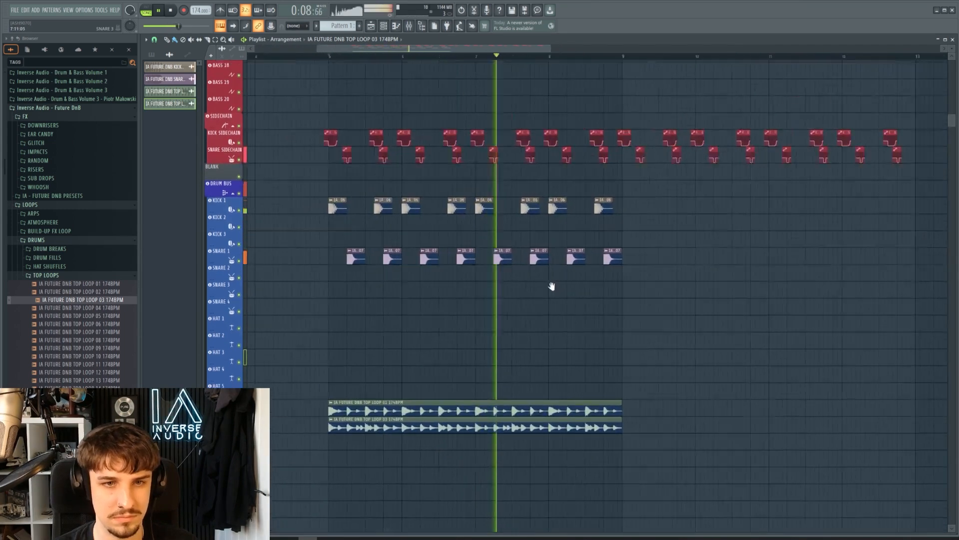
Duplicate the four-bar kick, snare and top loop arrangement into bars 9–12.
{"action": "scroll", "coordinate": [554, 285], "scroll_direction": "down", "scroll_amount": 3}
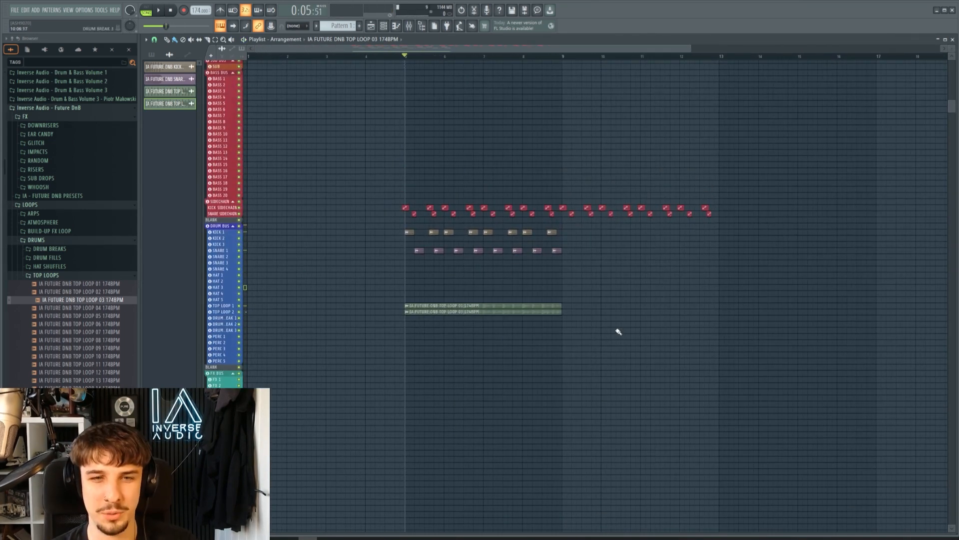
{"action": "left_click_drag", "start_coordinate": [620, 351], "coordinate": [358, 229]}
{"action": "left_click_drag", "start_coordinate": [473, 305], "coordinate": [632, 308]}
{"action": "key", "text": "ctrl+d"}
{"action": "scroll", "coordinate": [541, 289], "scroll_direction": "up", "scroll_amount": 3}
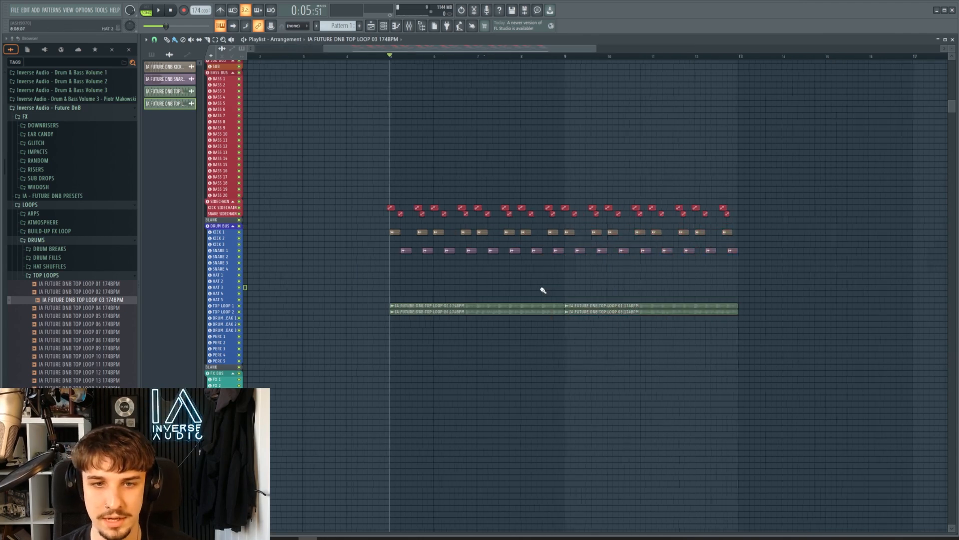
{"action": "left_click_drag", "start_coordinate": [475, 237], "coordinate": [550, 358]}
{"action": "scroll", "coordinate": [550, 357], "scroll_direction": "down", "scroll_amount": 3}
{"action": "scroll", "coordinate": [477, 202], "scroll_direction": "up", "scroll_amount": 2}
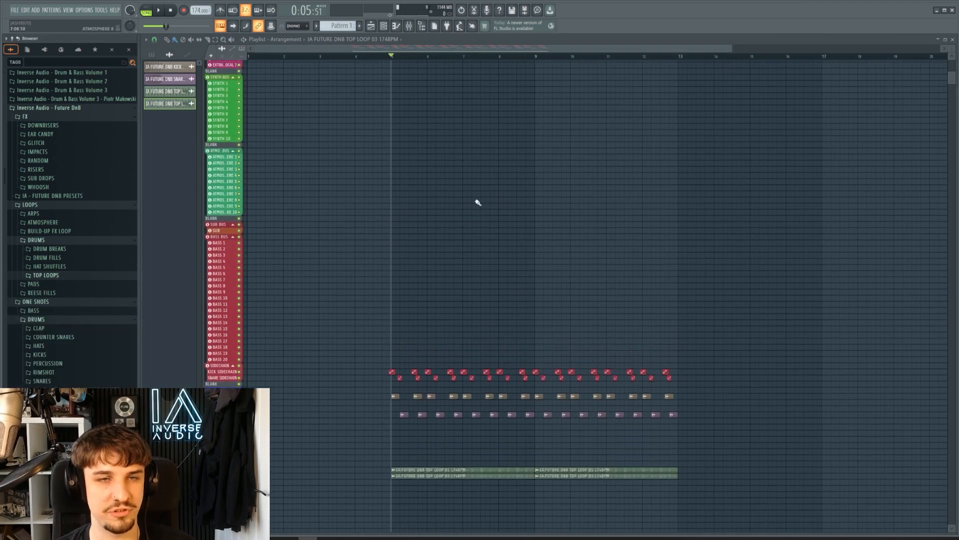
Add a Serum instrument and load the Basic DANCEFLOOR MID BASS preset.
{"action": "left_click", "coordinate": [384, 26]}
{"action": "left_click", "coordinate": [483, 280]}
{"action": "left_click", "coordinate": [572, 274]}
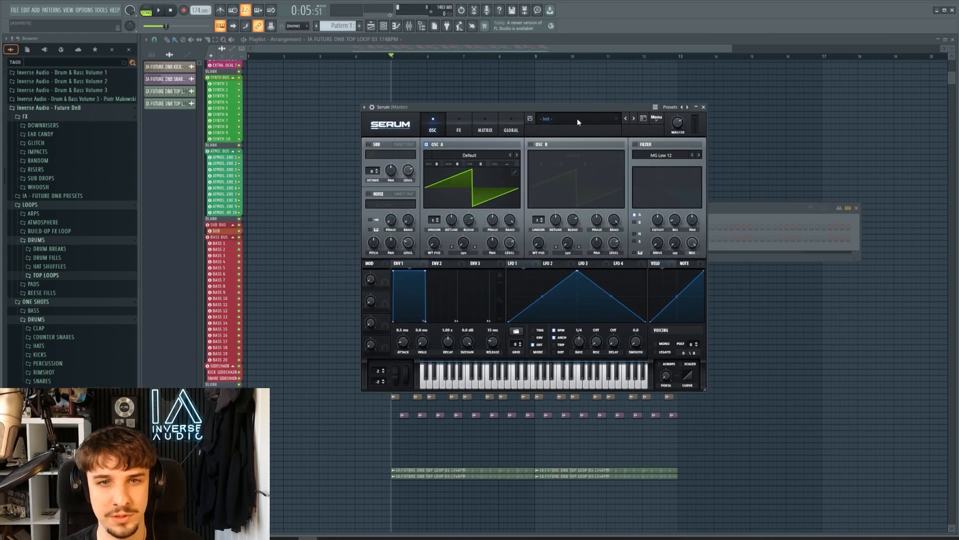
{"action": "left_click", "coordinate": [577, 118]}
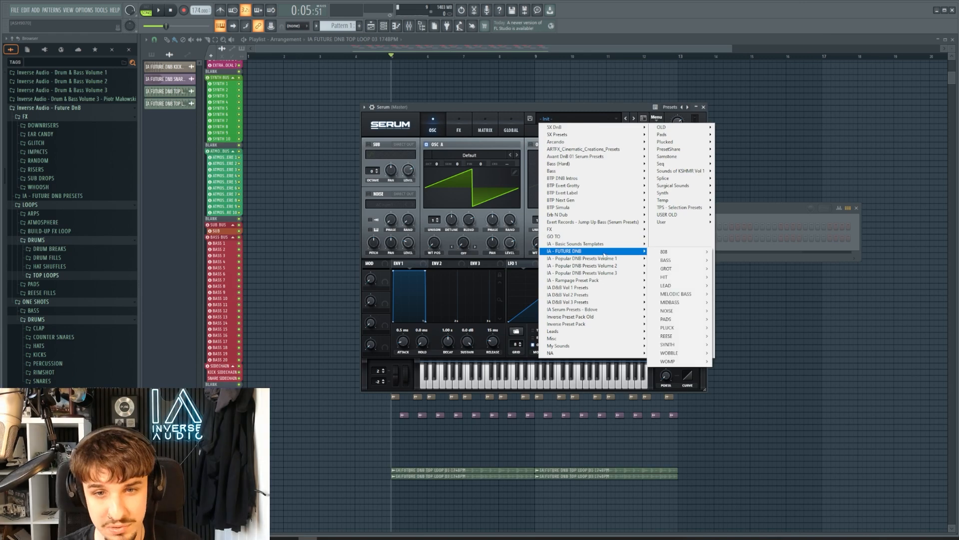
{"action": "mouse_move", "coordinate": [594, 252]}
{"action": "left_click", "coordinate": [686, 251]}
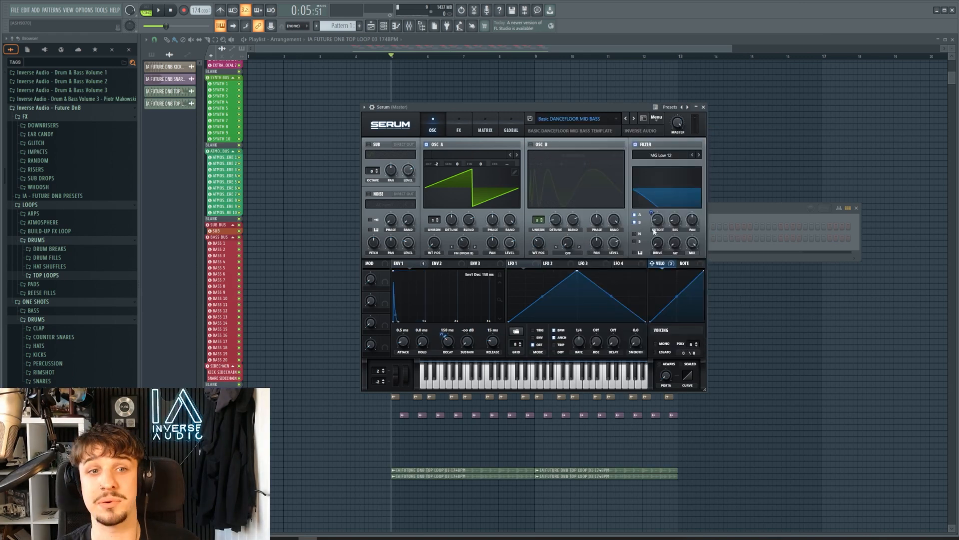
Inspect the mid bass preset's oscillator and effects pages in Serum, and close the plugin window.
{"action": "left_click_drag", "start_coordinate": [553, 111], "coordinate": [570, 154]}
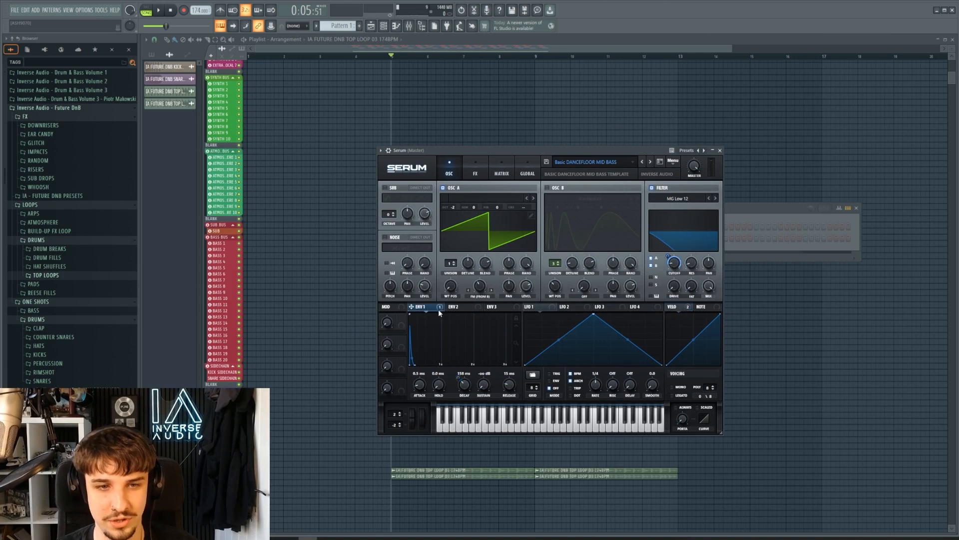
{"action": "left_click", "coordinate": [475, 169]}
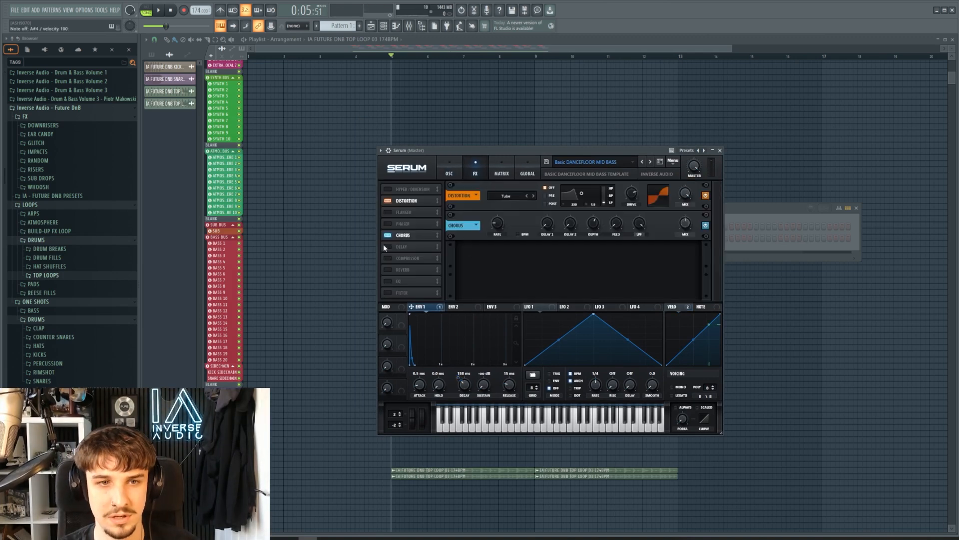
{"action": "left_click", "coordinate": [451, 168]}
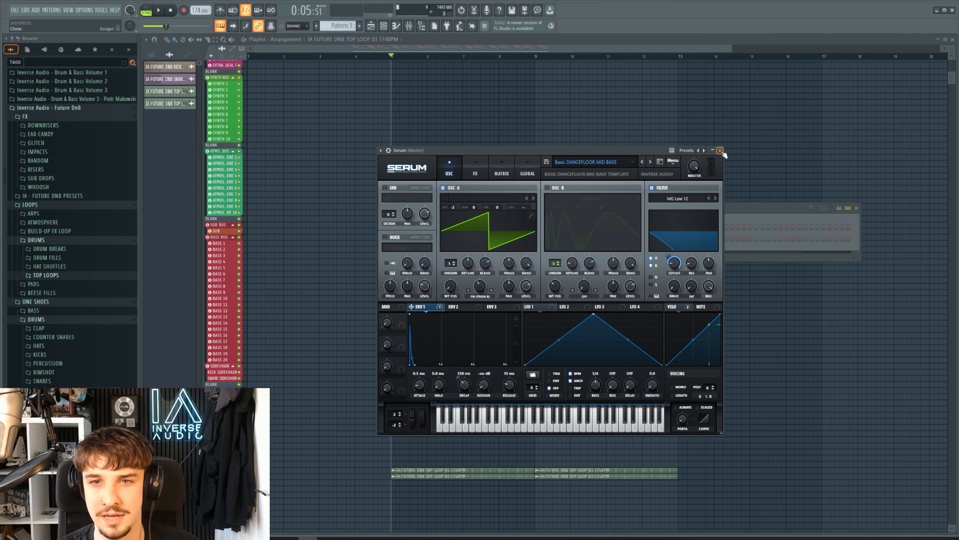
{"action": "left_click", "coordinate": [721, 151]}
Place a short D4 note at the start of Serum's piano roll and clear the timeline selection.
{"action": "double_click", "coordinate": [460, 239]}
{"action": "left_click_drag", "start_coordinate": [460, 238], "coordinate": [460, 200]}
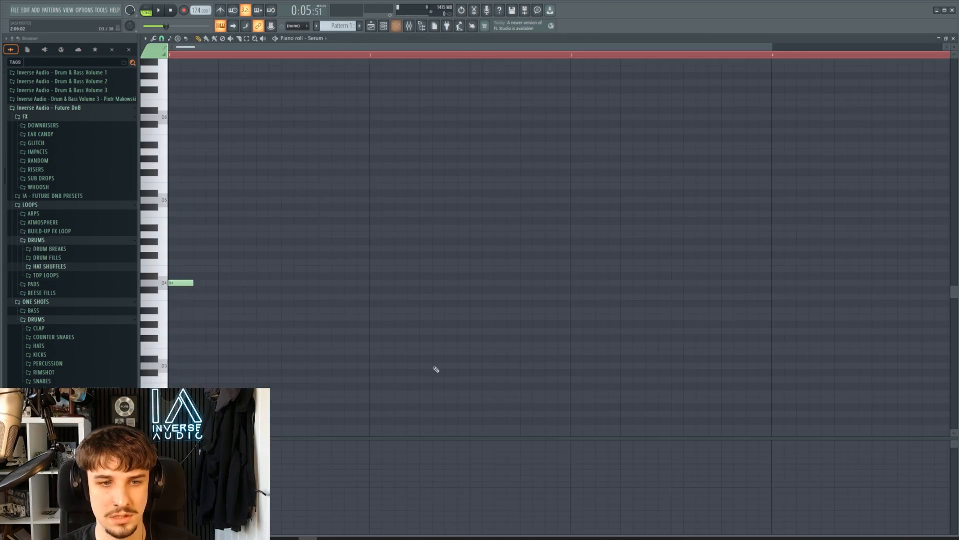
{"action": "left_click_drag", "start_coordinate": [601, 329], "coordinate": [601, 296]}
{"action": "left_click", "coordinate": [338, 56], "text": "ctrl"}
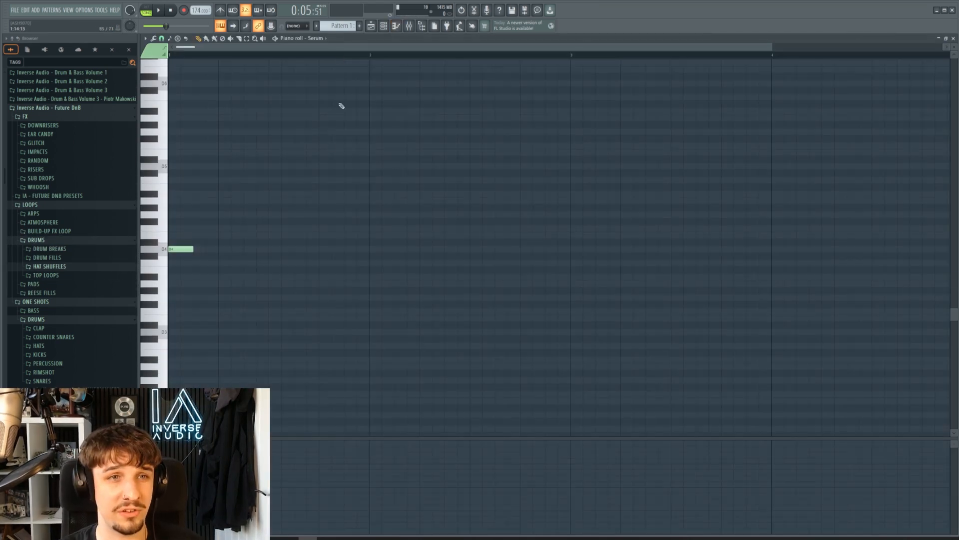
Duplicate the D4 note repeatedly to fill bar 1 with eight consecutive notes.
{"action": "scroll", "coordinate": [338, 104], "scroll_direction": "down", "scroll_amount": 2}
{"action": "key", "text": "ctrl+a"}
{"action": "key", "text": "ctrl+b"}
{"action": "key", "text": "ctrl+b"}
{"action": "key", "text": "ctrl+b"}
{"action": "key", "text": "ctrl+b"}
{"action": "key", "text": "ctrl+b"}
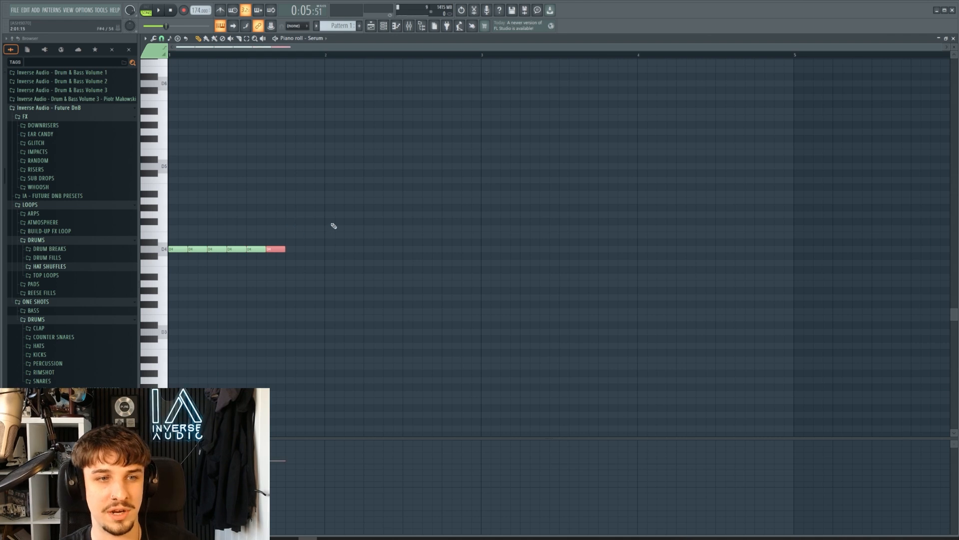
{"action": "key", "text": "ctrl+d"}
Reopen the Serum bass instrument and look through its preset list.
{"action": "key", "text": "F6"}
{"action": "left_click", "coordinate": [482, 238]}
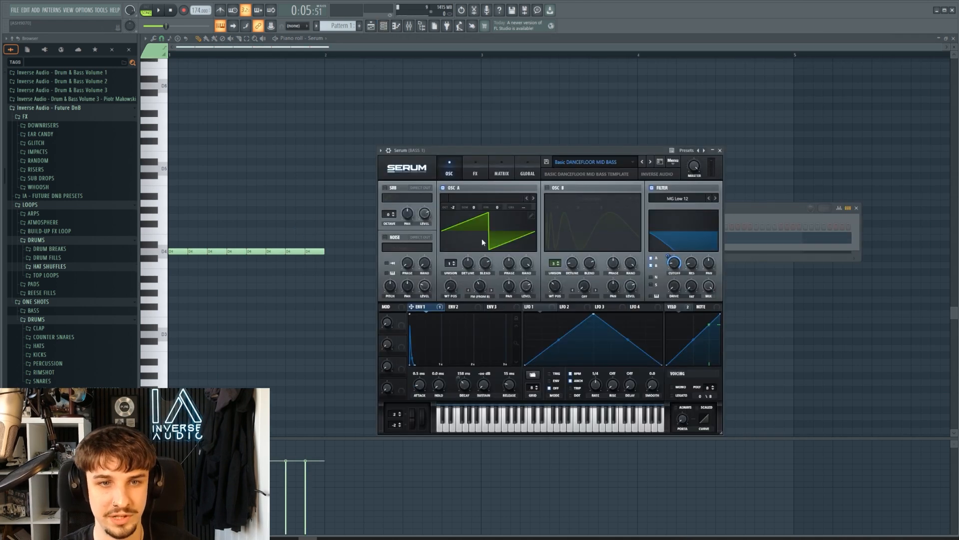
{"action": "left_click", "coordinate": [615, 164]}
{"action": "mouse_move", "coordinate": [594, 288]}
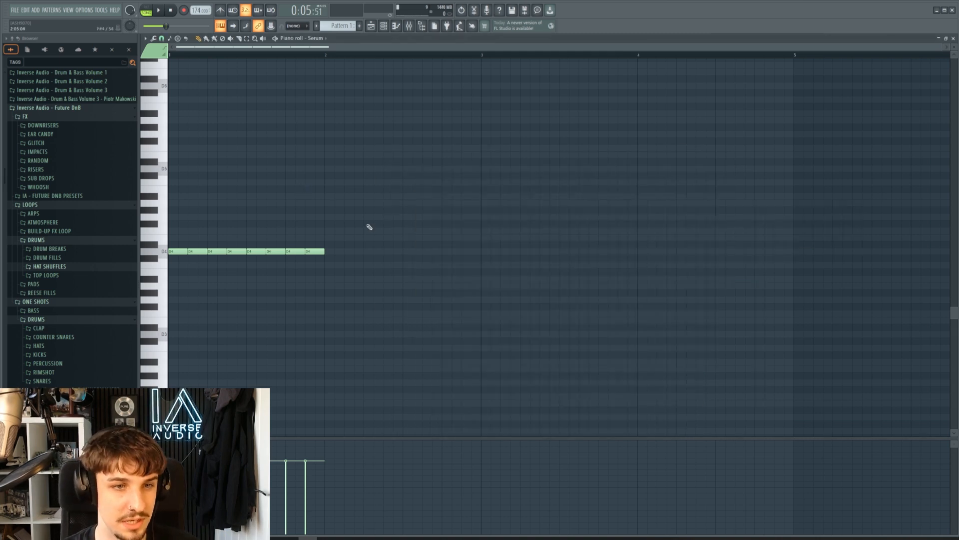
Duplicate the eight D4 notes of bar 1 into bar 2.
{"action": "left_click_drag", "start_coordinate": [409, 207], "coordinate": [48, 330]}
{"action": "scroll", "coordinate": [343, 254], "scroll_direction": "up", "scroll_amount": 1}
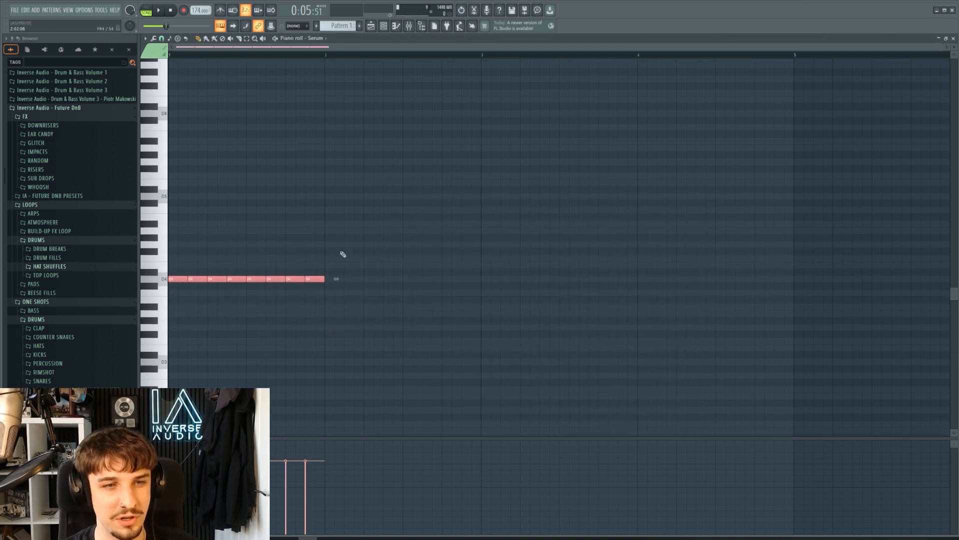
{"action": "left_click_drag", "start_coordinate": [394, 228], "coordinate": [330, 281]}
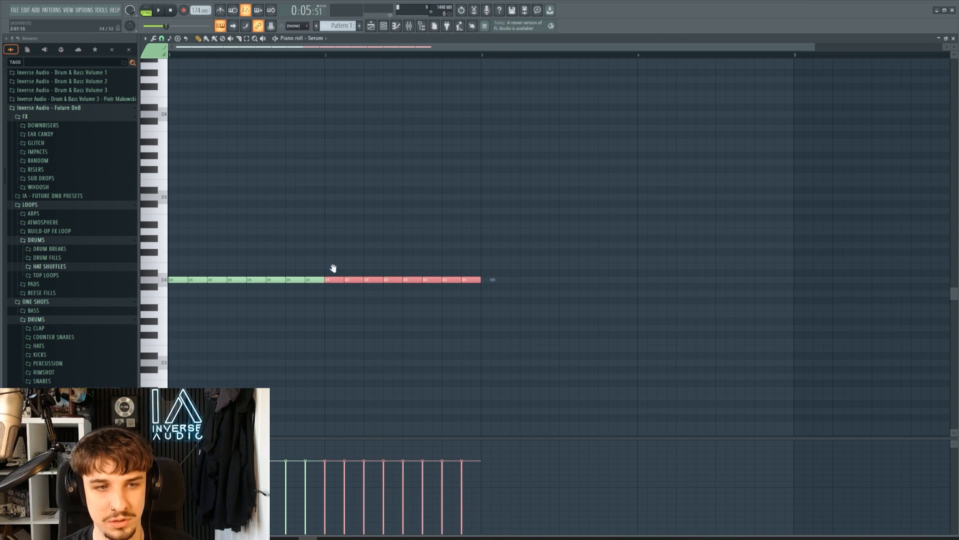
Copy the notes of bars 1–2 into bars 3–4, raising the copies to G4.
{"action": "scroll", "coordinate": [399, 266], "scroll_direction": "up", "scroll_amount": 1}
{"action": "left_click_drag", "start_coordinate": [583, 263], "coordinate": [75, 350]}
{"action": "left_click_drag", "start_coordinate": [174, 305], "coordinate": [488, 269]}
{"action": "scroll", "coordinate": [687, 315], "scroll_direction": "down", "scroll_amount": 1}
{"action": "scroll", "coordinate": [664, 296], "scroll_direction": "up", "scroll_amount": 1}
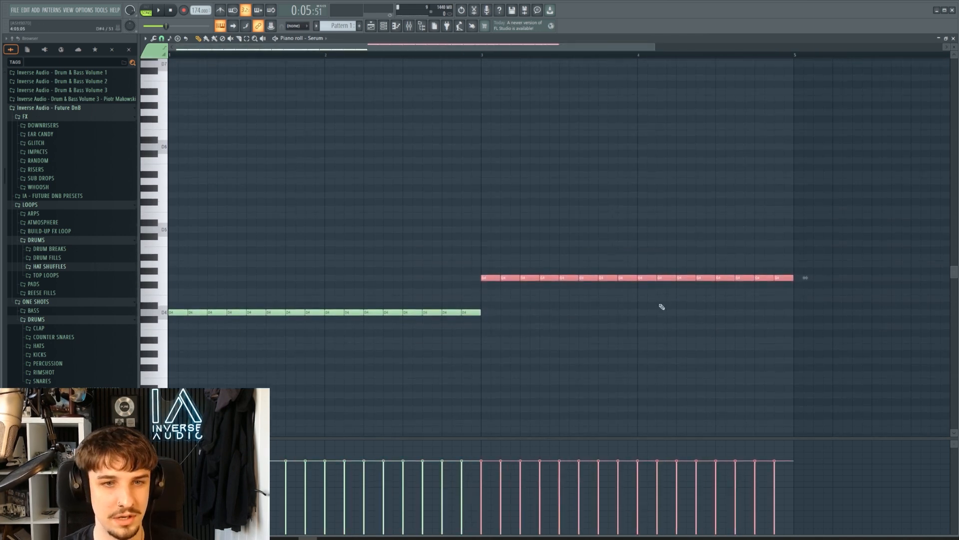
Move the bar 3 notes to A4 and the bar 4 notes to A#4, and play back the bassline.
{"action": "left_click_drag", "start_coordinate": [859, 242], "coordinate": [649, 300]}
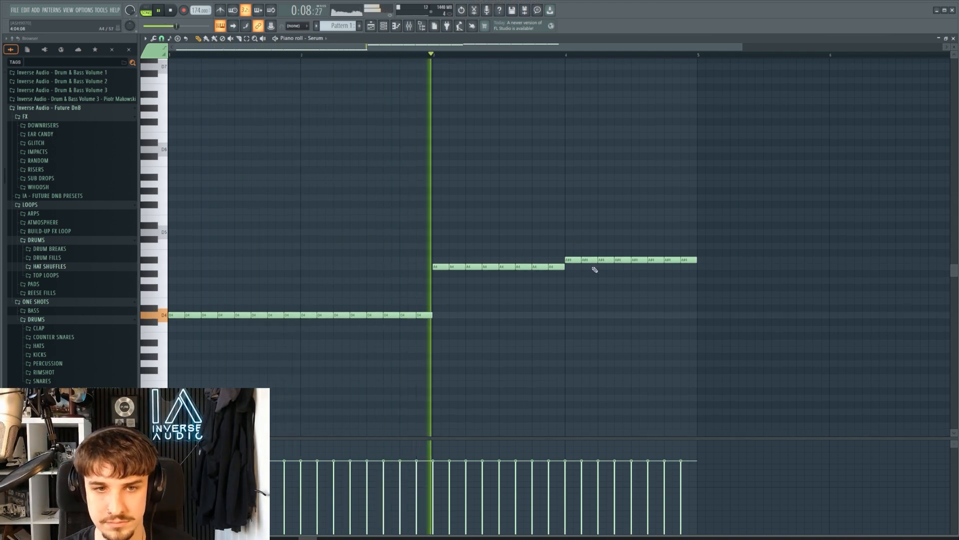
{"action": "scroll", "coordinate": [628, 303], "scroll_direction": "up", "scroll_amount": 2}
{"action": "scroll", "coordinate": [603, 307], "scroll_direction": "down", "scroll_amount": 2}
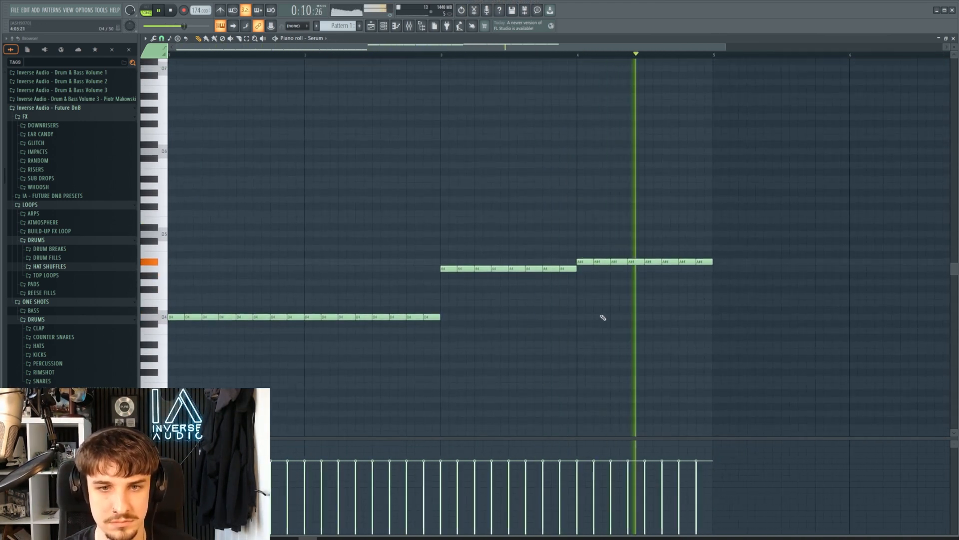
Bring up the playlist and the Serum bass patch, then reopen the bassline's notes in the piano roll.
{"action": "scroll", "coordinate": [605, 317], "scroll_direction": "down", "scroll_amount": 1}
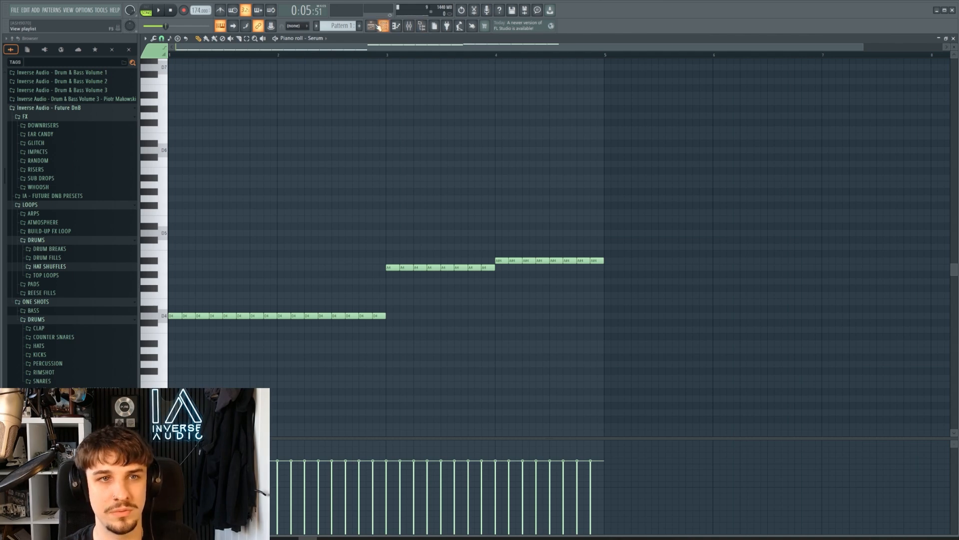
{"action": "left_click", "coordinate": [380, 27]}
{"action": "left_click", "coordinate": [482, 239]}
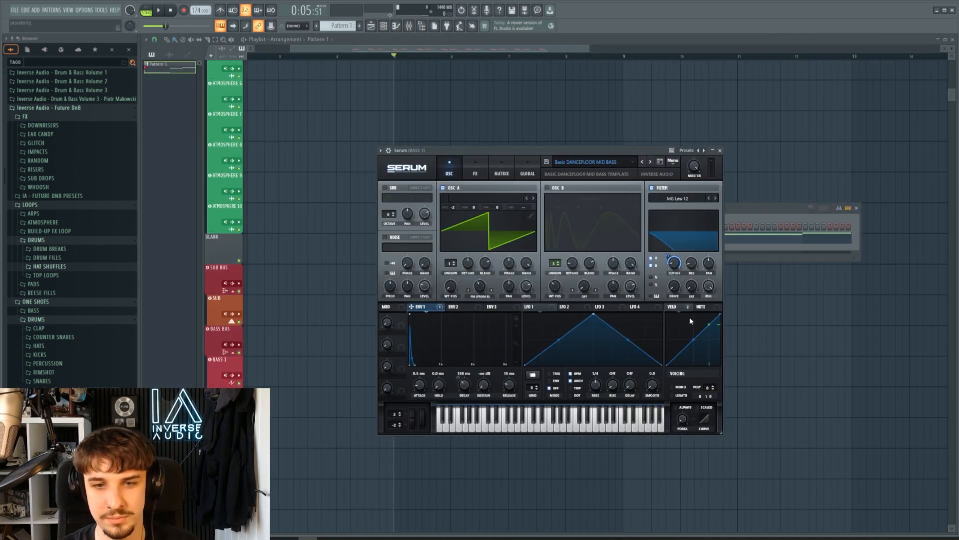
{"action": "left_click", "coordinate": [749, 241]}
{"action": "left_click", "coordinate": [749, 238]}
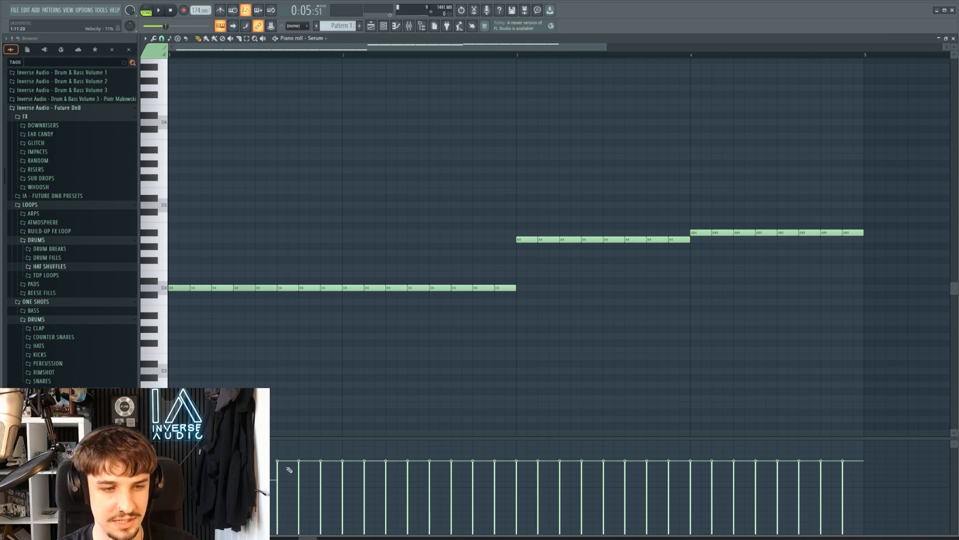
Delete the D4 notes after the first six and fill bars 1–2 with copies of those six, including their varied velocities.
{"action": "key", "text": "space"}
{"action": "key", "text": "space"}
{"action": "left_click_drag", "start_coordinate": [309, 288], "coordinate": [528, 291]}
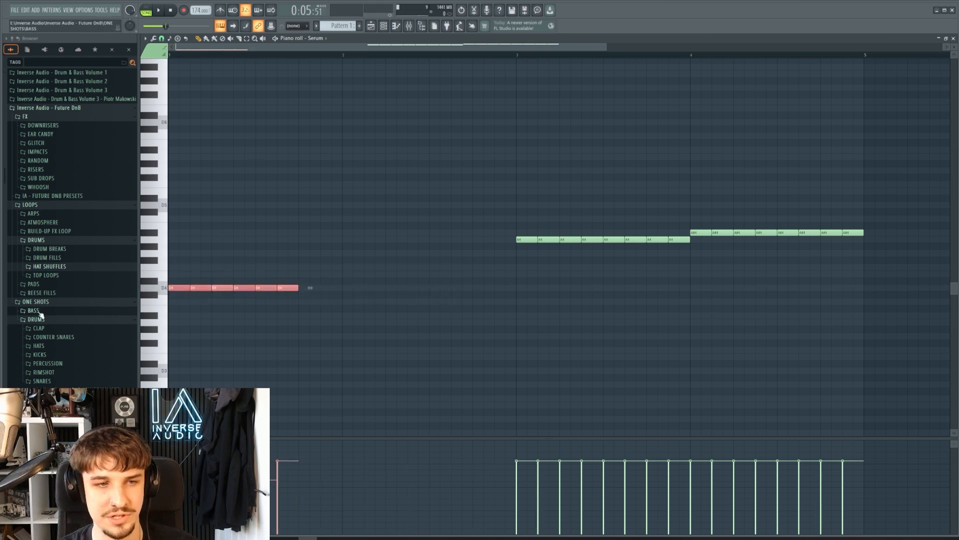
{"action": "key", "text": "ctrl+b"}
{"action": "key", "text": "ctrl+b"}
{"action": "key", "text": "ctrl+z"}
{"action": "key", "text": "ctrl+b"}
{"action": "key", "text": "ctrl+d"}
Remove the duplicated D4 notes that spill over into bar 3 and play back the bassline.
{"action": "key", "text": "space"}
{"action": "right_click", "coordinate": [530, 288]}
{"action": "right_click", "coordinate": [552, 289]}
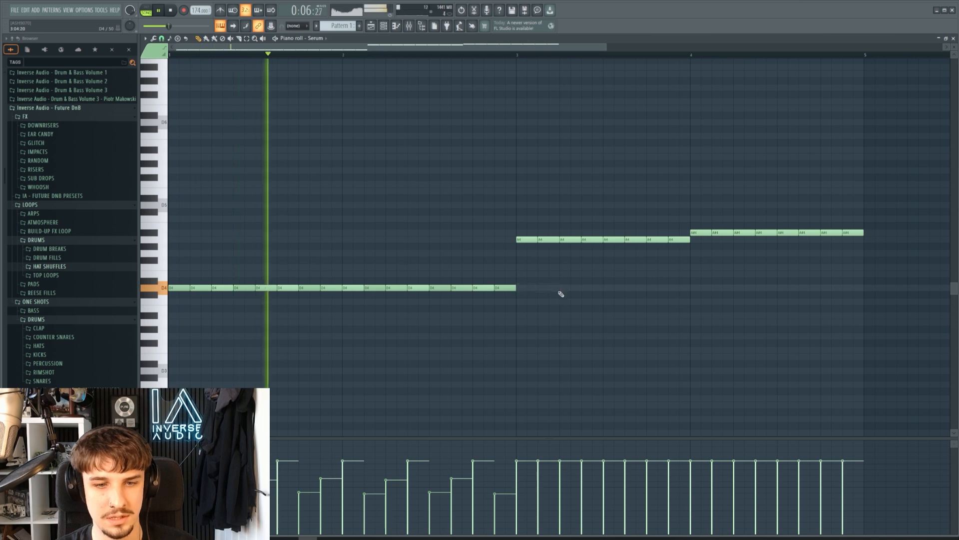
{"action": "scroll", "coordinate": [574, 312], "scroll_direction": "down", "scroll_amount": 1}
{"action": "scroll", "coordinate": [445, 328], "scroll_direction": "up", "scroll_amount": 2}
{"action": "scroll", "coordinate": [450, 329], "scroll_direction": "down", "scroll_amount": 2}
{"action": "key", "text": "space"}
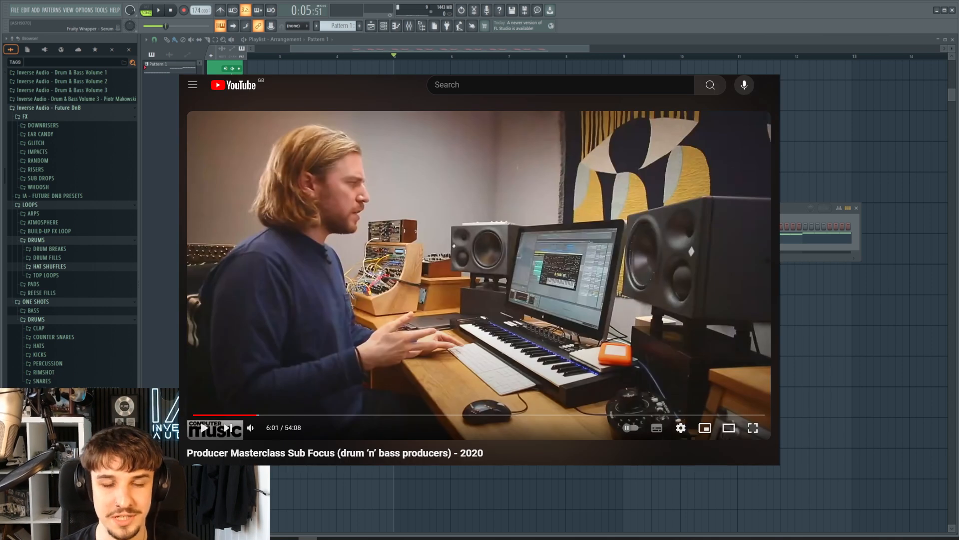
Load the digital ICanHasKick wavetable into oscillator A, adjust its wavetable position and set its octave to -2.
{"action": "left_click", "coordinate": [490, 200]}
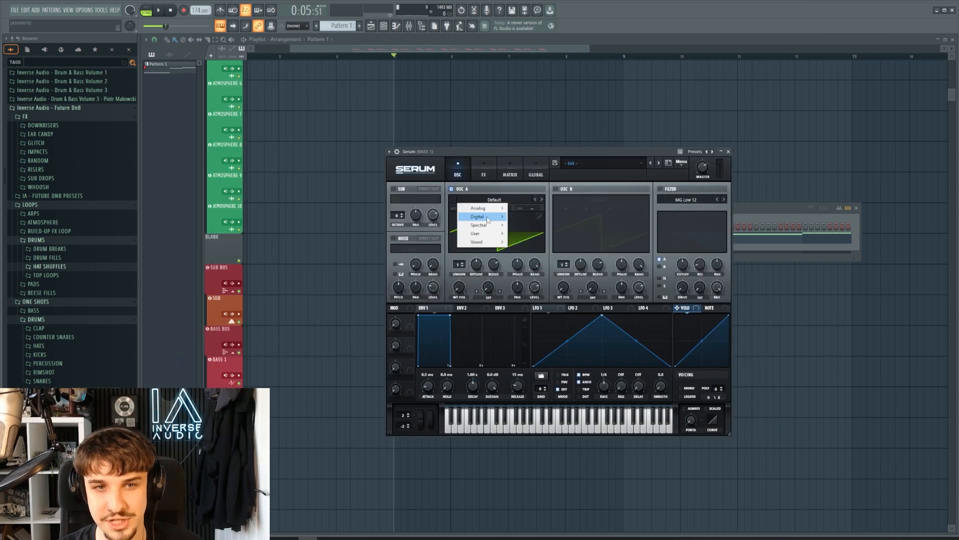
{"action": "mouse_move", "coordinate": [481, 216]}
{"action": "left_click", "coordinate": [571, 224]}
{"action": "left_click_drag", "start_coordinate": [470, 293], "coordinate": [464, 256]}
{"action": "left_click_drag", "start_coordinate": [461, 208], "coordinate": [460, 220]}
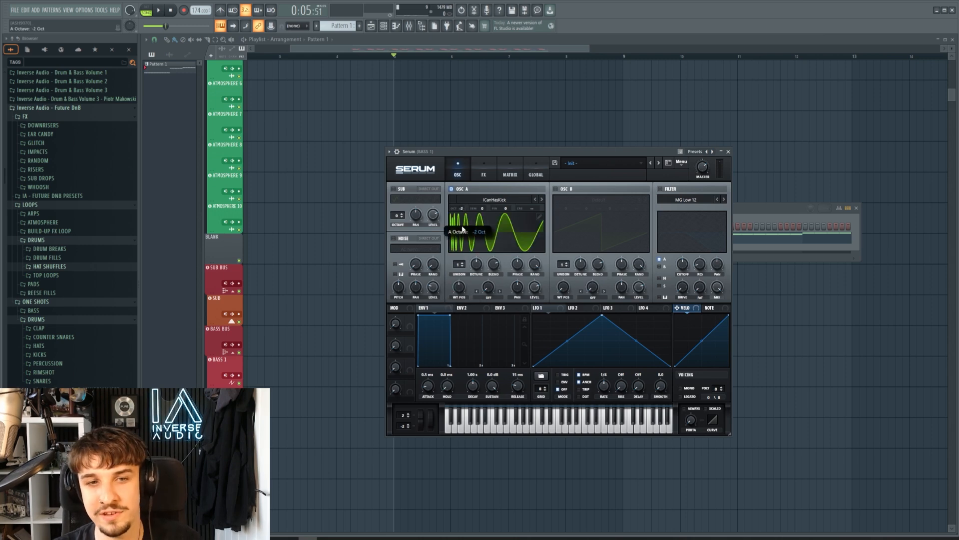
Enable the MG Low 12 filter, modulate its cutoff with a short-decay, no-sustain envelope 1, lower the cutoff and play back the result.
{"action": "left_click_drag", "start_coordinate": [547, 152], "coordinate": [562, 151]}
{"action": "left_click", "coordinate": [676, 185]}
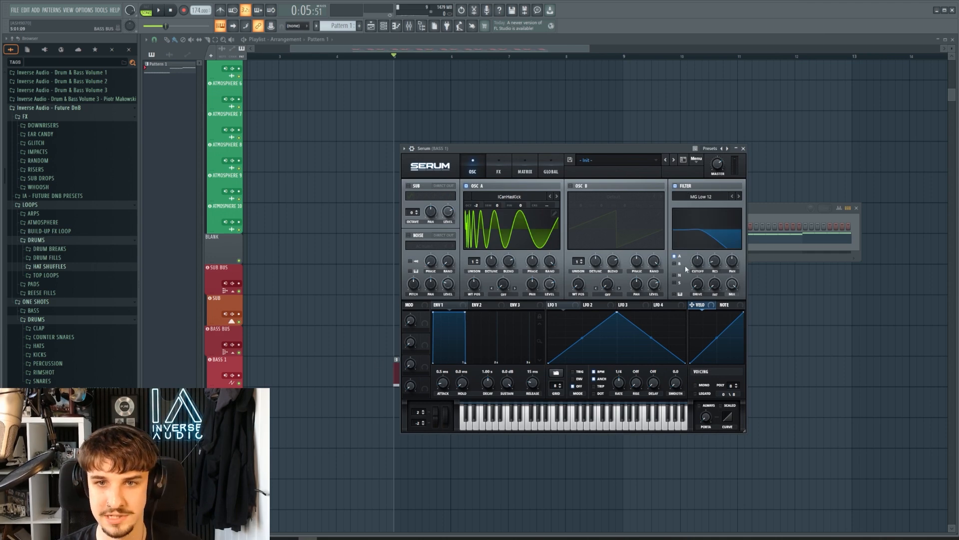
{"action": "left_click_drag", "start_coordinate": [463, 321], "coordinate": [451, 377]}
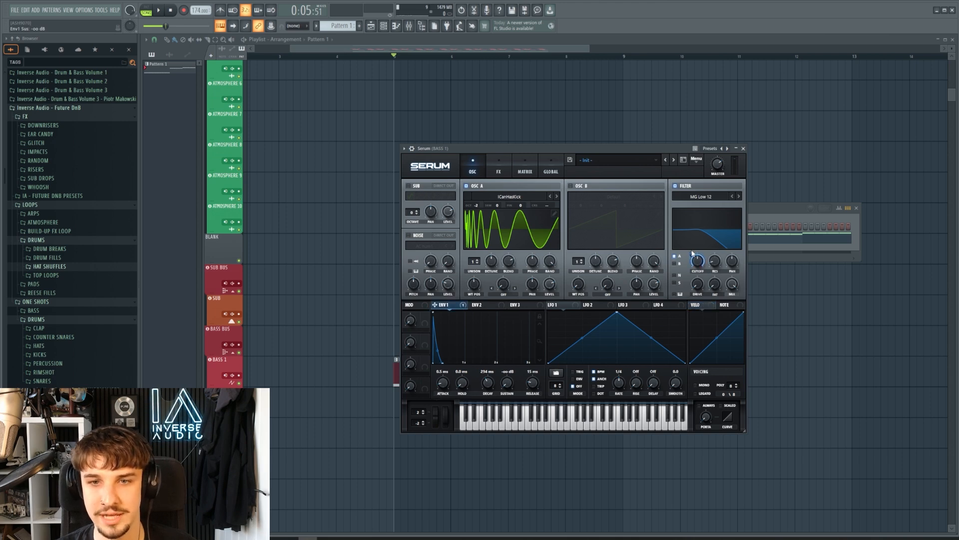
{"action": "left_click_drag", "start_coordinate": [696, 260], "coordinate": [694, 300]}
{"action": "key", "text": "space"}
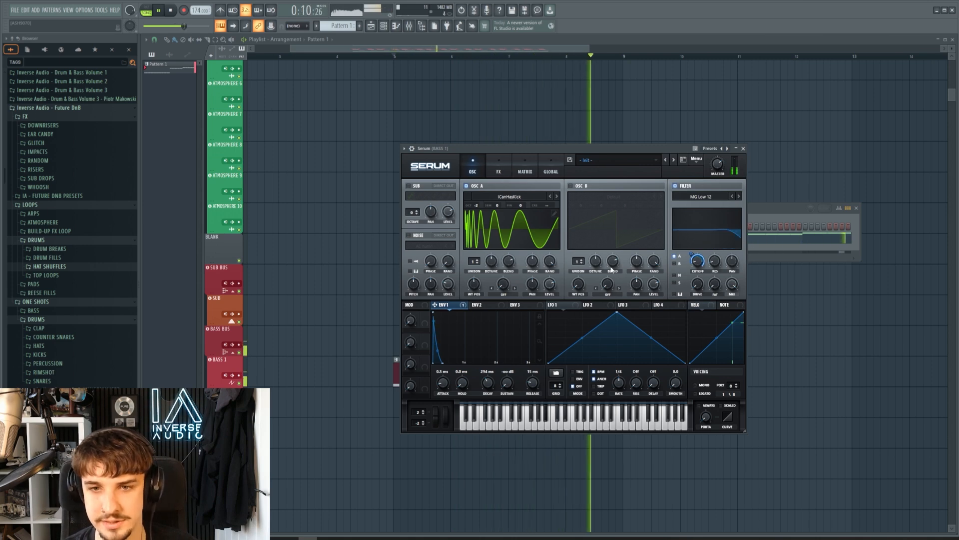
Enable oscillator B with octave -2, two unison voices and 0.10 detune, and route it through the filter.
{"action": "left_click", "coordinate": [502, 171]}
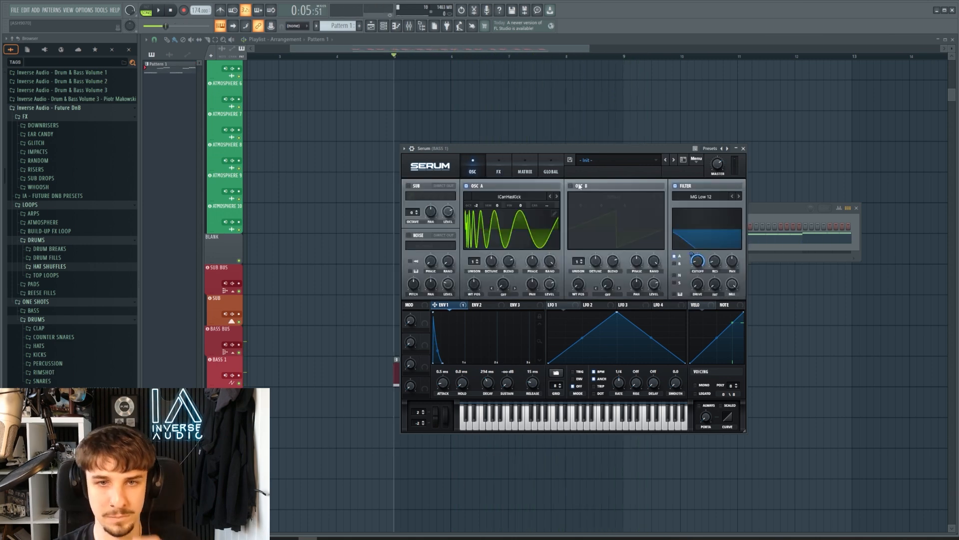
{"action": "left_click", "coordinate": [579, 186]}
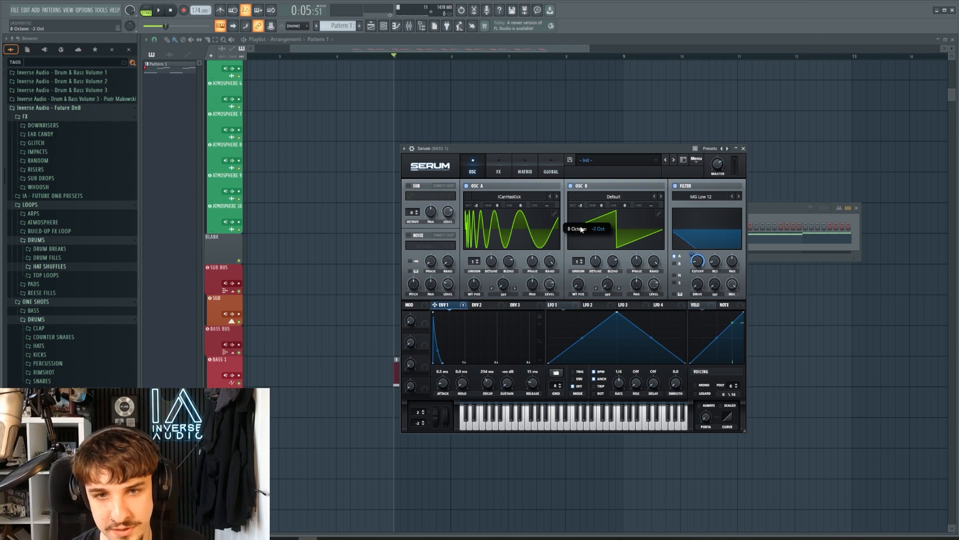
{"action": "left_click", "coordinate": [577, 263]}
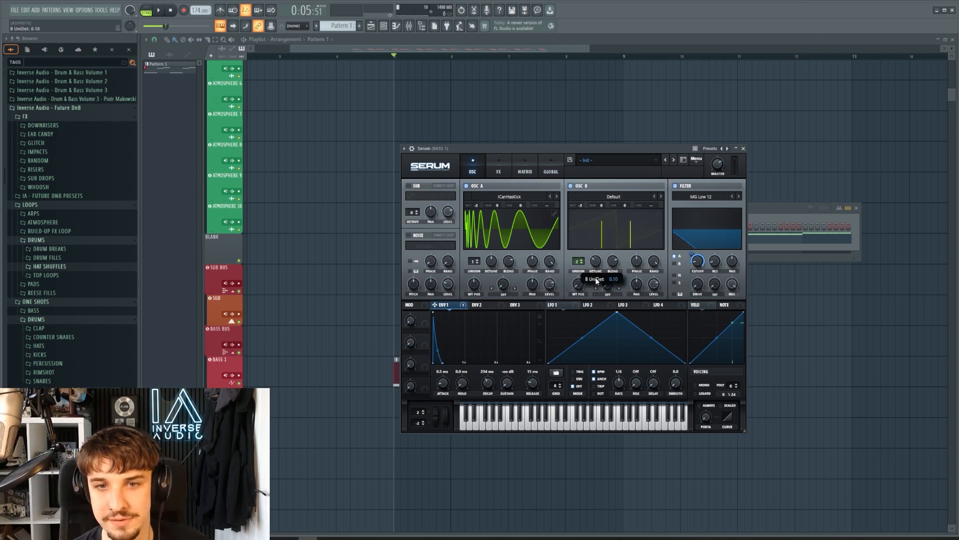
{"action": "key", "text": "space"}
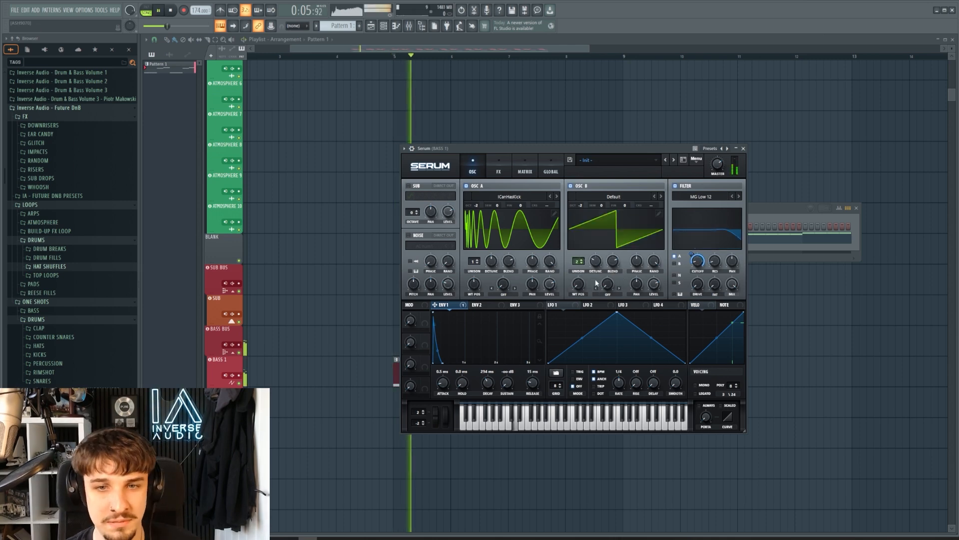
{"action": "left_click", "coordinate": [676, 264]}
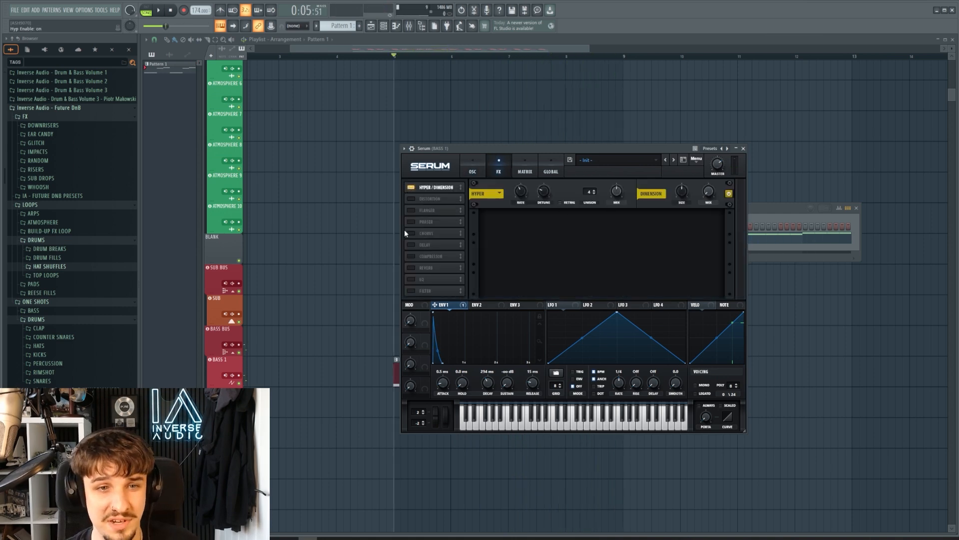
Add Tube distortion after the Hyper/Dimension effect and set its drive to 46%.
{"action": "left_click", "coordinate": [410, 198]}
{"action": "left_click_drag", "start_coordinate": [655, 206], "coordinate": [654, 202]}
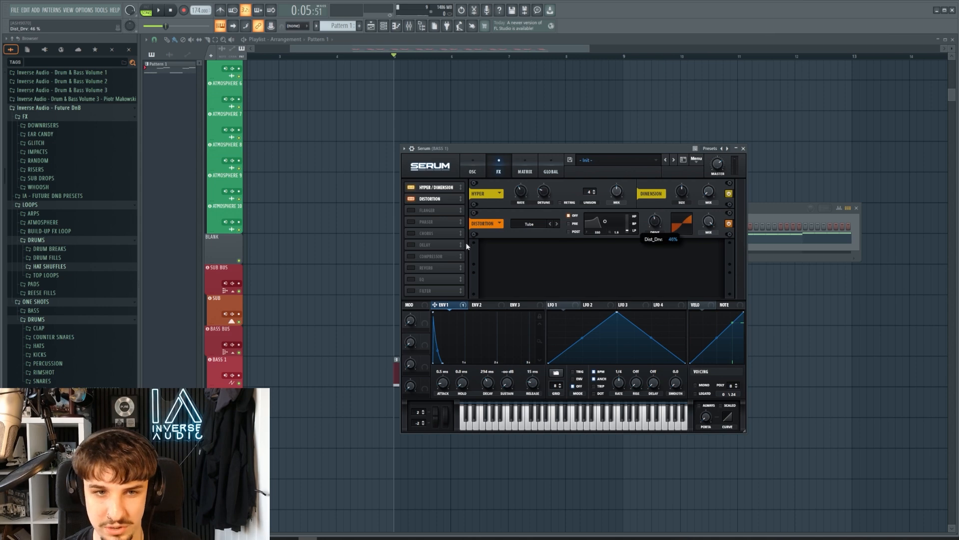
Make Macro 1 the aux source of the Env 1 filter cutoff modulation and create an automation clip for the macro.
{"action": "left_click", "coordinate": [472, 169]}
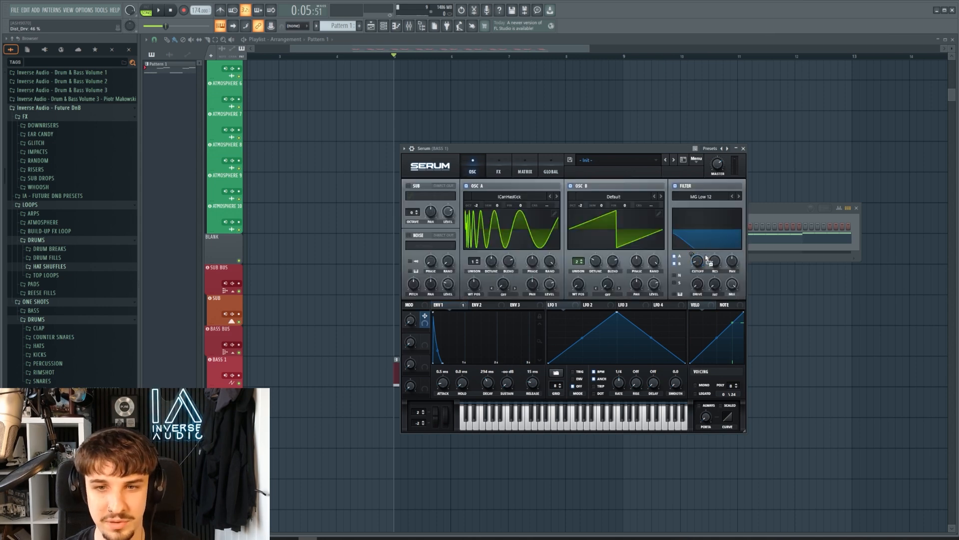
{"action": "left_click", "coordinate": [528, 163]}
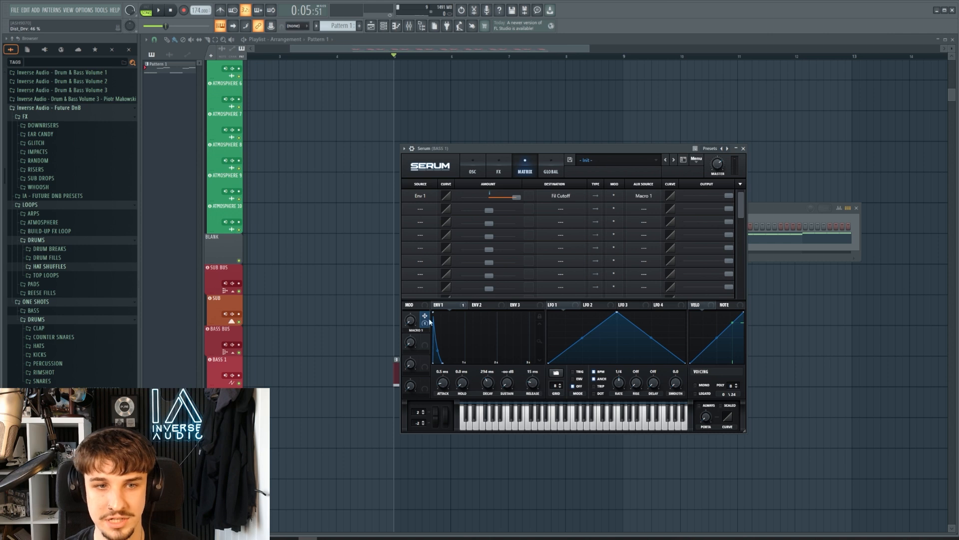
{"action": "left_click_drag", "start_coordinate": [408, 323], "coordinate": [402, 357]}
{"action": "left_click", "coordinate": [276, 26]}
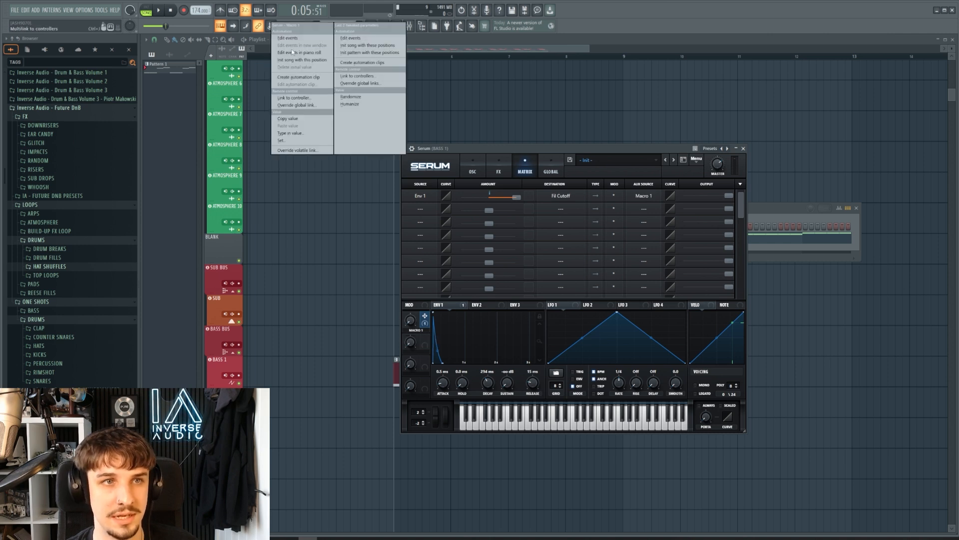
{"action": "left_click", "coordinate": [297, 78]}
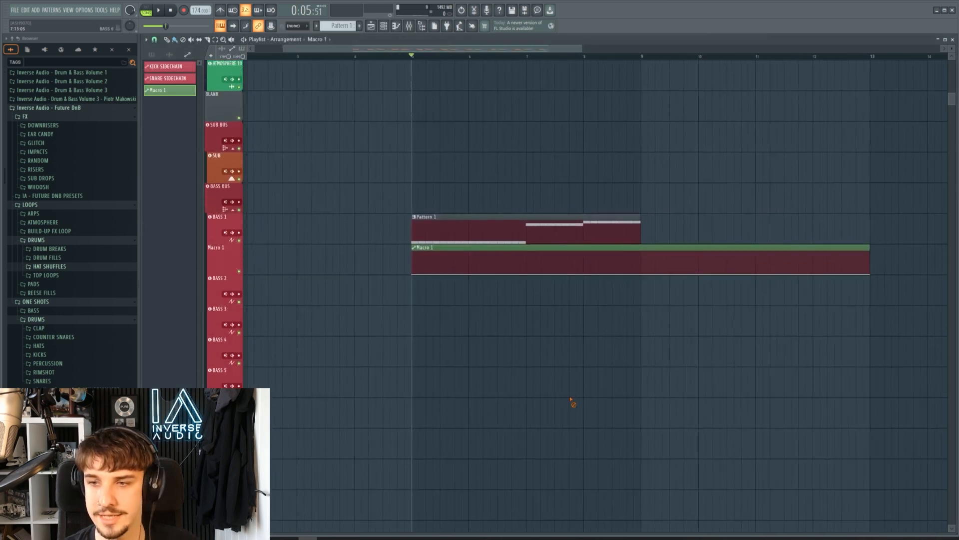
Shape the Macro 1 automation into a two-bar rising ramp, duplicate it over the following two bars and play it back.
{"action": "left_click_drag", "start_coordinate": [412, 274], "coordinate": [413, 266]}
{"action": "right_click", "coordinate": [526, 267]}
{"action": "left_click_drag", "start_coordinate": [526, 268], "coordinate": [530, 255]}
{"action": "right_click", "coordinate": [540, 253]}
{"action": "left_click", "coordinate": [519, 262], "text": "ctrl"}
{"action": "key", "text": "ctrl+b"}
{"action": "scroll", "coordinate": [571, 306], "scroll_direction": "down", "scroll_amount": 3}
{"action": "key", "text": "space"}
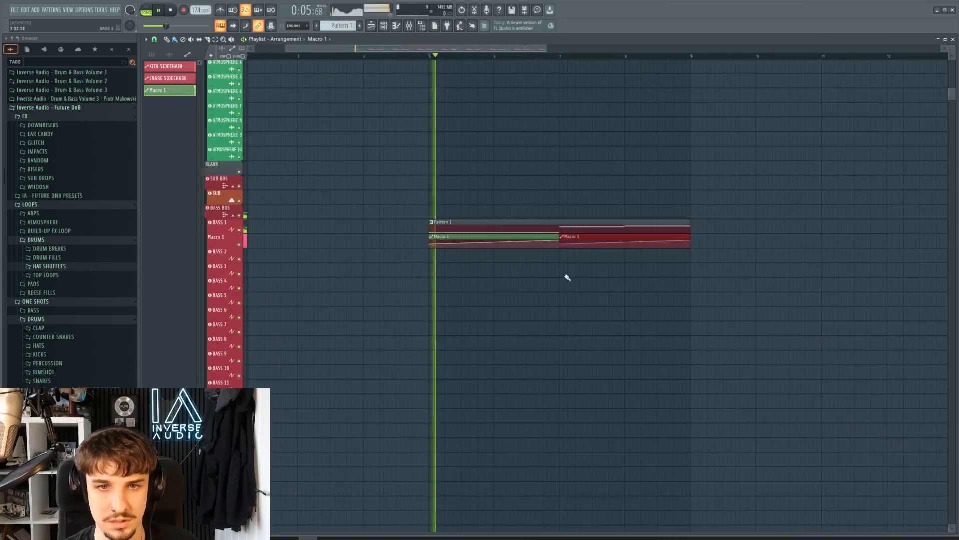
Bend the Macro 1 automation ramp into an upward curve that rises quickly at first.
{"action": "scroll", "coordinate": [555, 310], "scroll_direction": "up", "scroll_amount": 2}
{"action": "scroll", "coordinate": [526, 359], "scroll_direction": "up", "scroll_amount": 3}
{"action": "left_click", "coordinate": [538, 366], "text": "ctrl"}
{"action": "left_click_drag", "start_coordinate": [455, 279], "coordinate": [459, 279]}
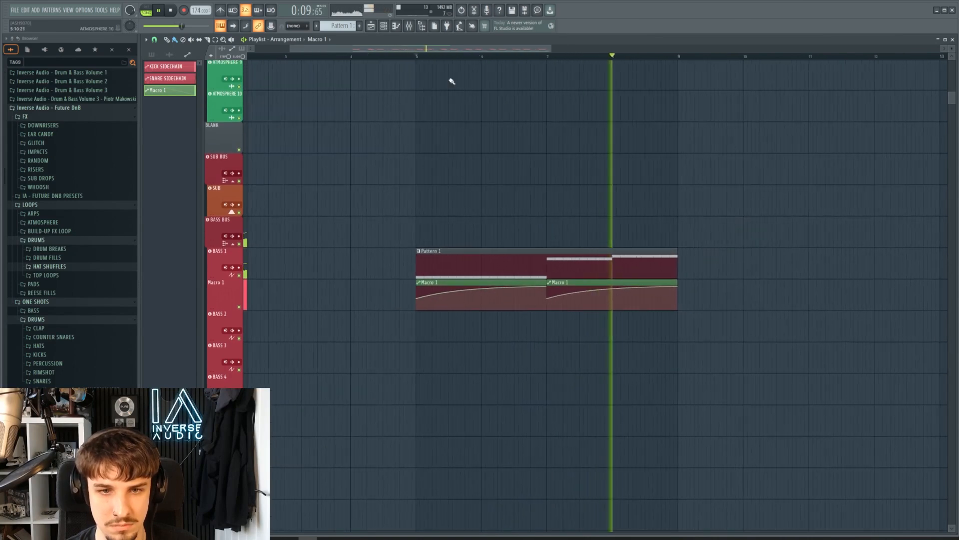
Stop playback and open Pro-Q 3 in the first effect slot of the BASS 1 mixer track.
{"action": "key", "text": "F6"}
{"action": "key", "text": "space"}
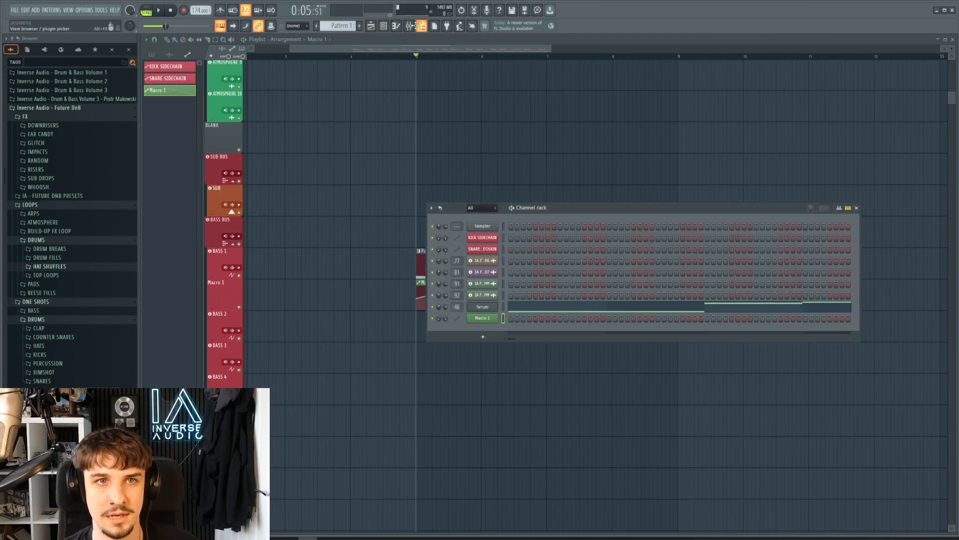
{"action": "left_click", "coordinate": [413, 26]}
{"action": "left_click", "coordinate": [910, 63]}
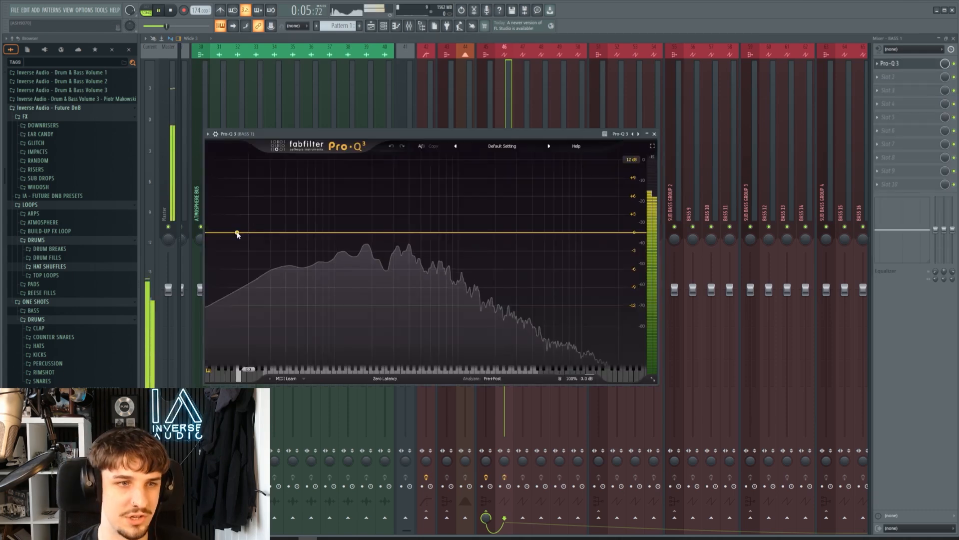
Add a low cut band in Pro-Q 3 and tune its cutoff frequency during playback to remove the bass's low end.
{"action": "left_click_drag", "start_coordinate": [236, 232], "coordinate": [242, 251]}
{"action": "left_click", "coordinate": [224, 281]}
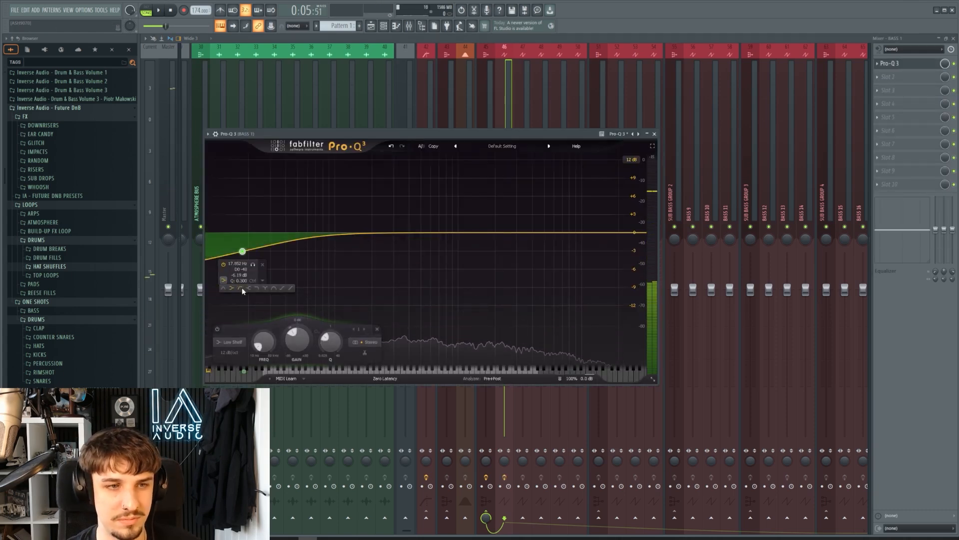
{"action": "left_click", "coordinate": [241, 288]}
{"action": "key", "text": "space"}
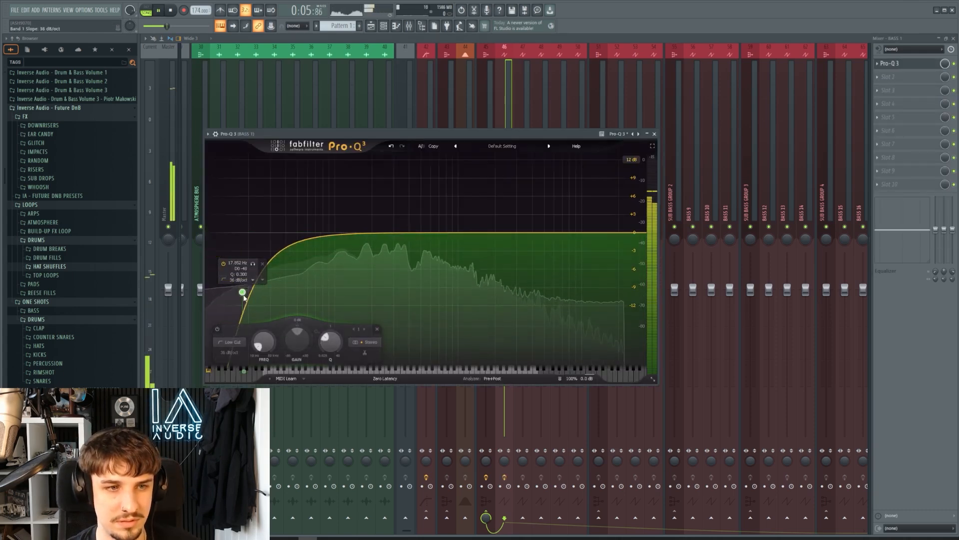
{"action": "left_click_drag", "start_coordinate": [243, 295], "coordinate": [319, 236]}
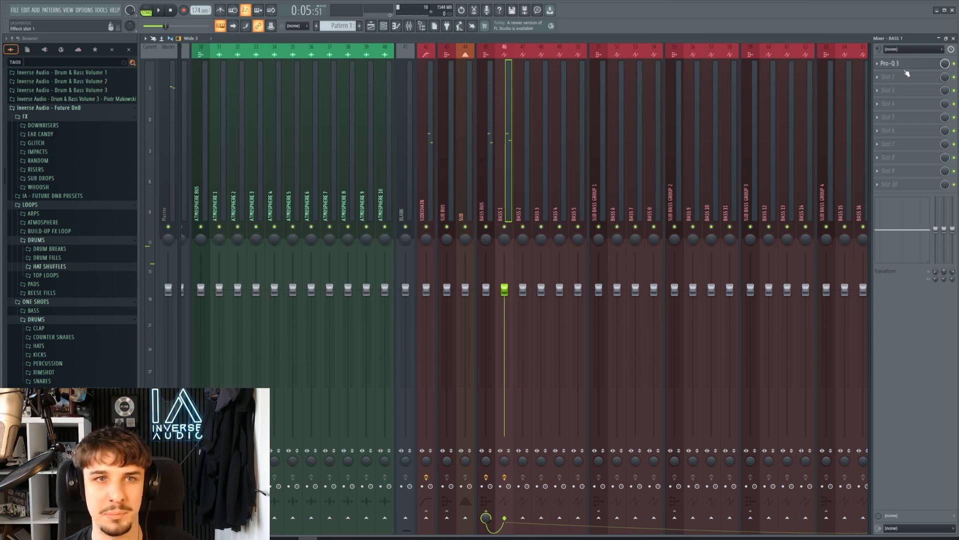
Add kHs Distortion in Overdrive mode after Pro-Q 3 on BASS 1 and set its drive to about 8.6 dB.
{"action": "left_click", "coordinate": [907, 75]}
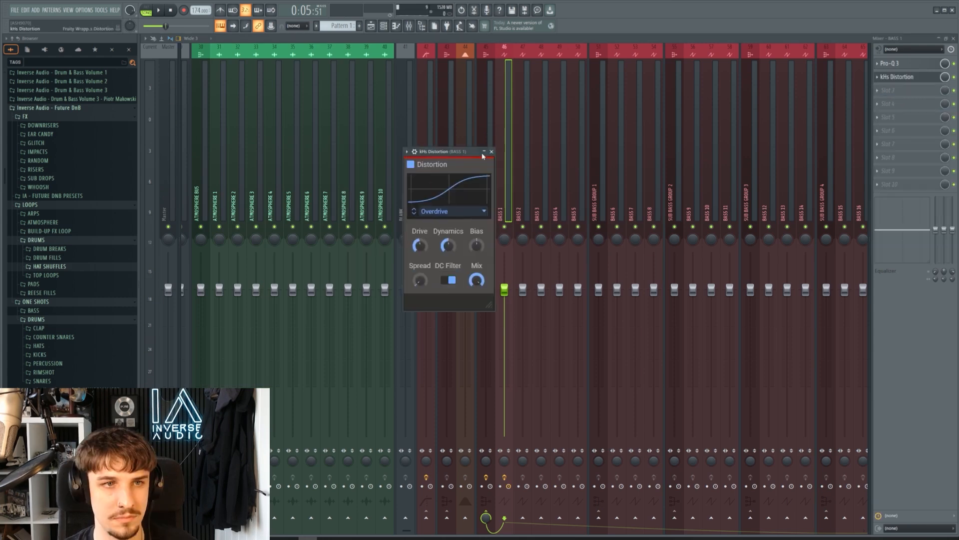
{"action": "left_click_drag", "start_coordinate": [440, 155], "coordinate": [517, 156]}
{"action": "key", "text": "space"}
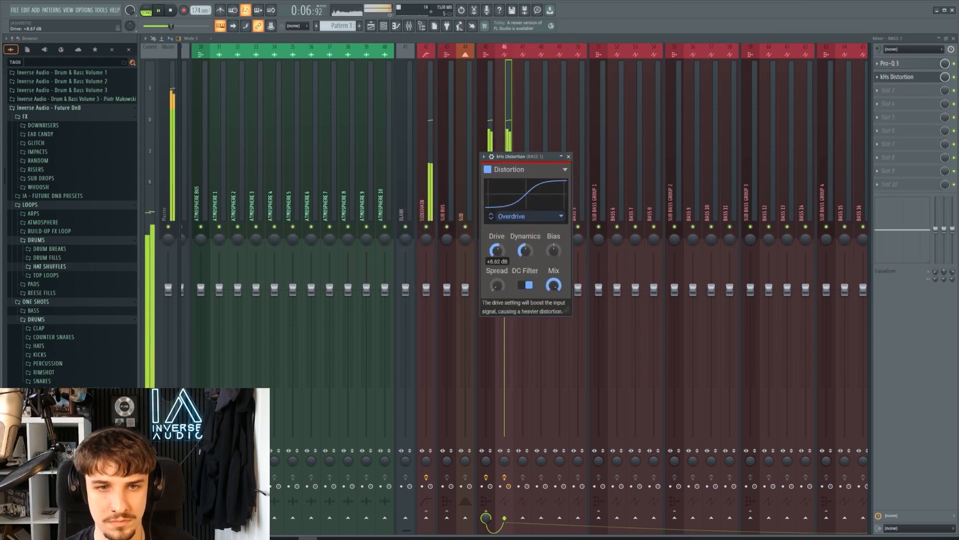
{"action": "left_click", "coordinate": [568, 156]}
Add a second Serum instrument with a mono Basic Shapes sine patch and open its piano roll.
{"action": "key", "text": "F6"}
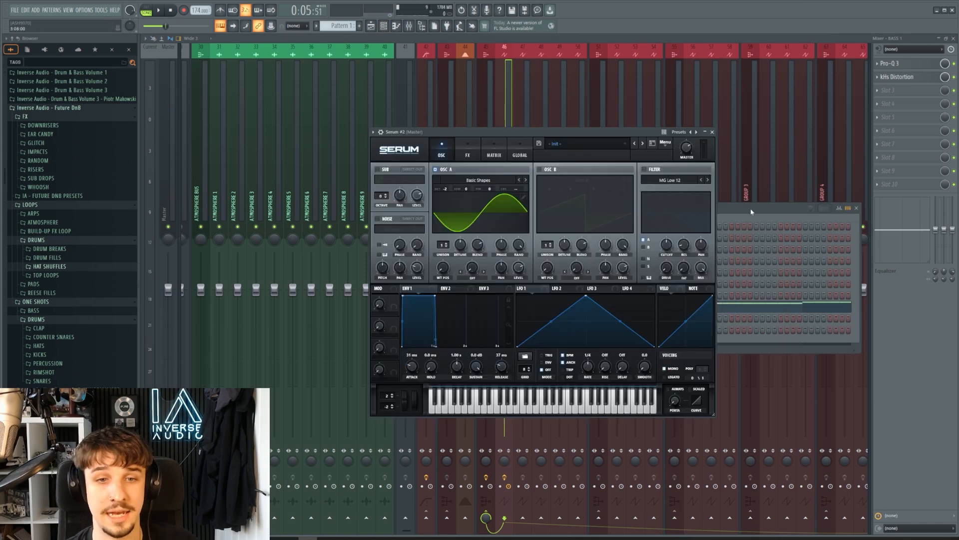
{"action": "left_click", "coordinate": [751, 211]}
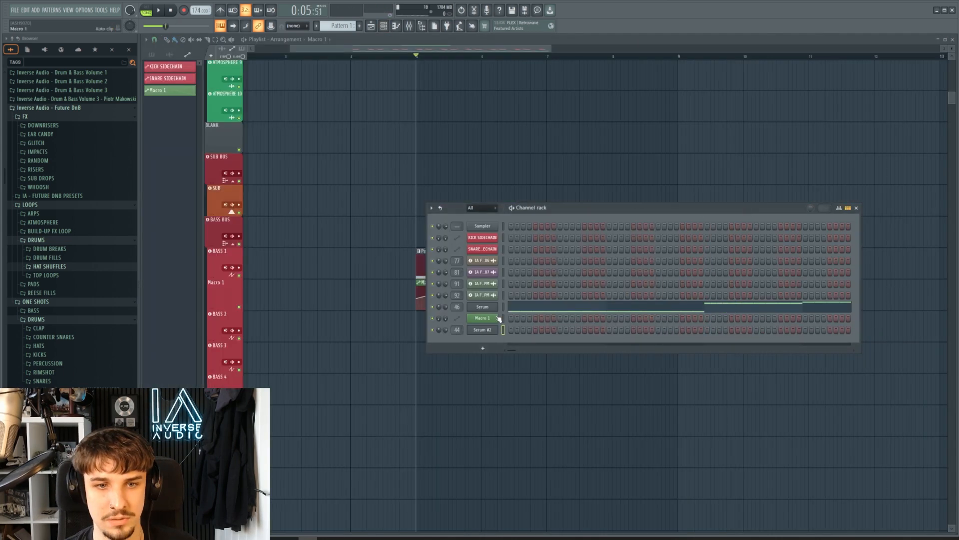
{"action": "right_click", "coordinate": [493, 329]}
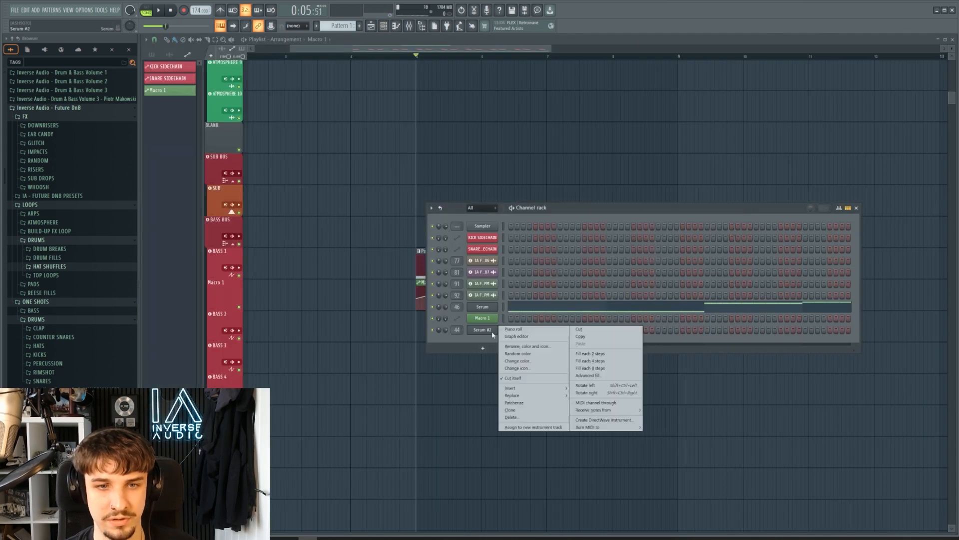
{"action": "left_click", "coordinate": [511, 329]}
{"action": "left_click_drag", "start_coordinate": [392, 326], "coordinate": [132, 306]}
{"action": "scroll", "coordinate": [196, 304], "scroll_direction": "up", "scroll_amount": 3}
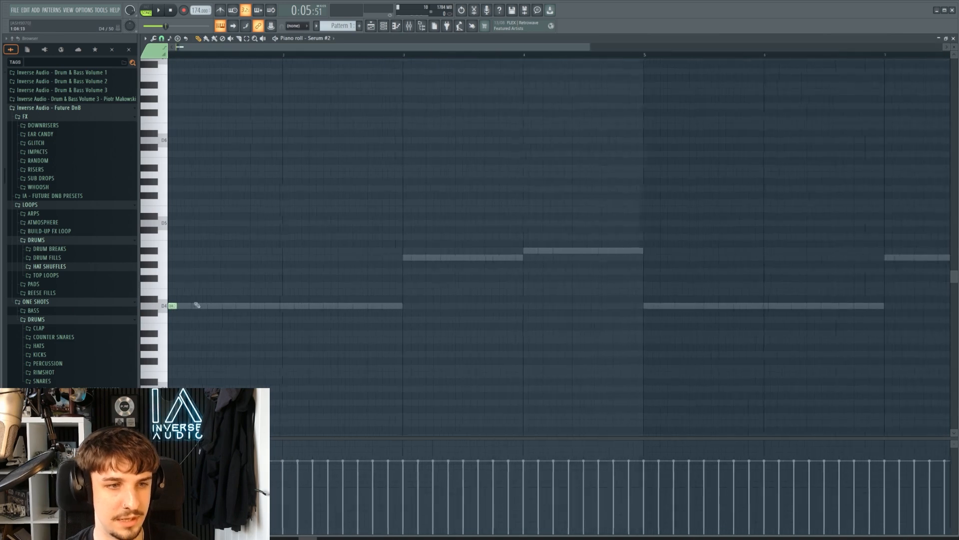
{"action": "left_click", "coordinate": [190, 304]}
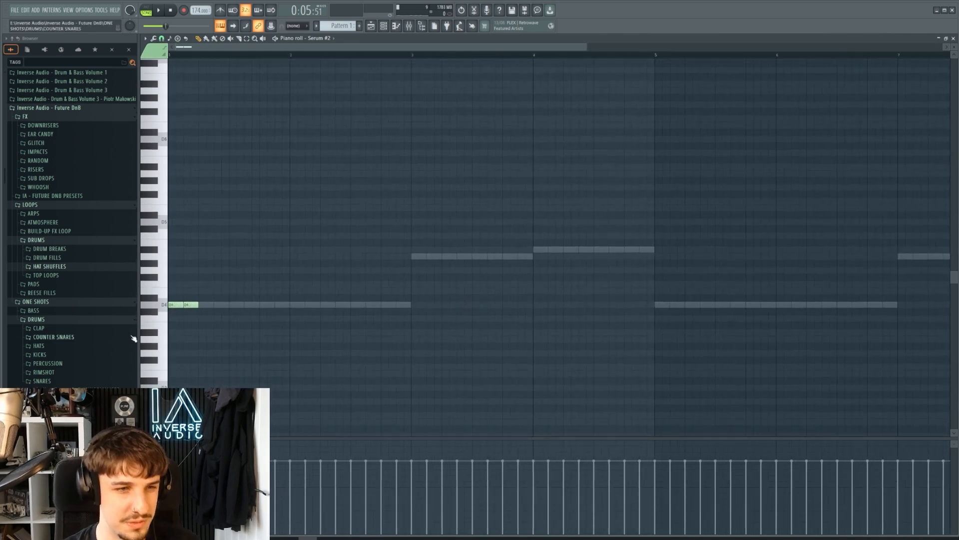
{"action": "key", "text": "ctrl+b"}
{"action": "key", "text": "ctrl+b"}
{"action": "key", "text": "ctrl+b"}
{"action": "key", "text": "ctrl+b"}
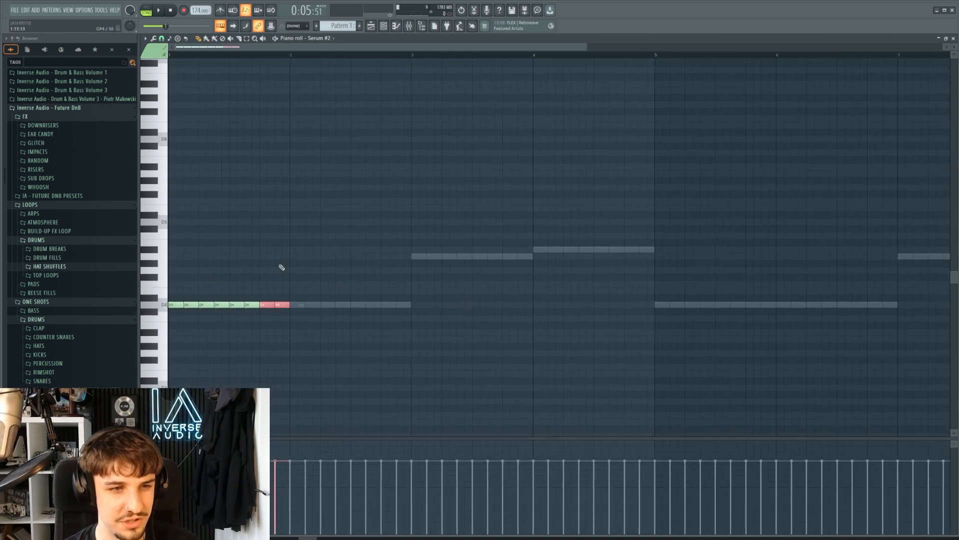
{"action": "left_click_drag", "start_coordinate": [398, 260], "coordinate": [3, 367]}
{"action": "key", "text": "Delete"}
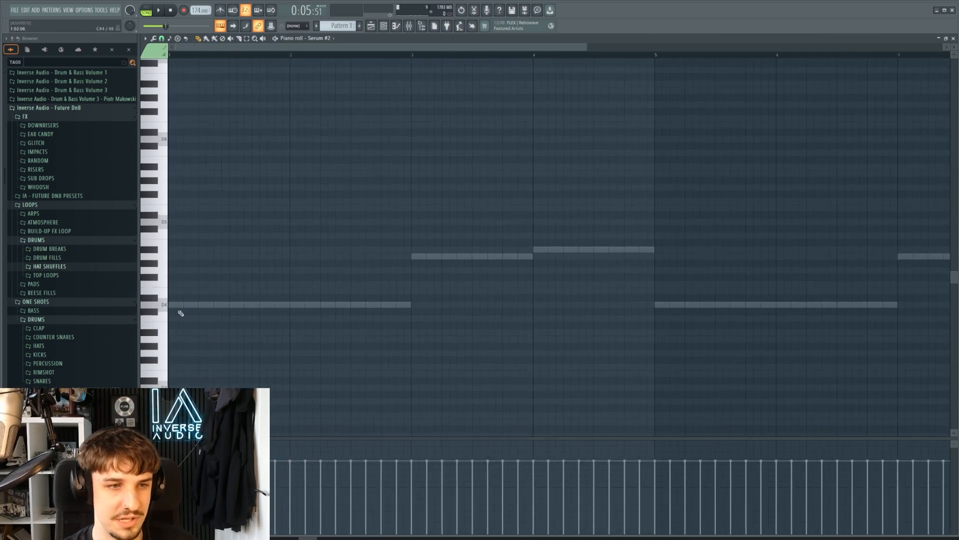
Write the second Serum's bassline as long sustained notes following the ghost notes for four bars, and duplicate it across the next four bars.
{"action": "left_click_drag", "start_coordinate": [177, 306], "coordinate": [409, 306]}
{"action": "key", "text": "ctrl+b"}
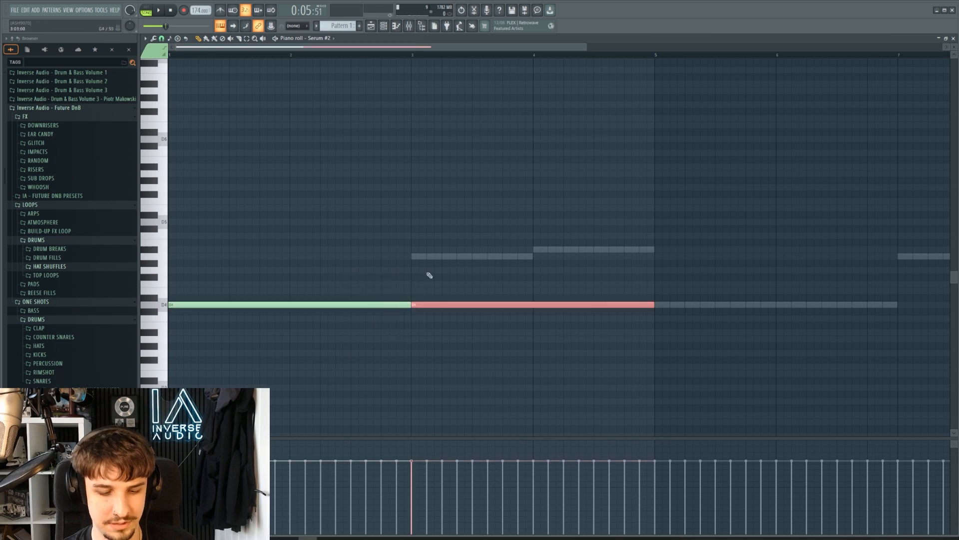
{"action": "left_click", "coordinate": [473, 299]}
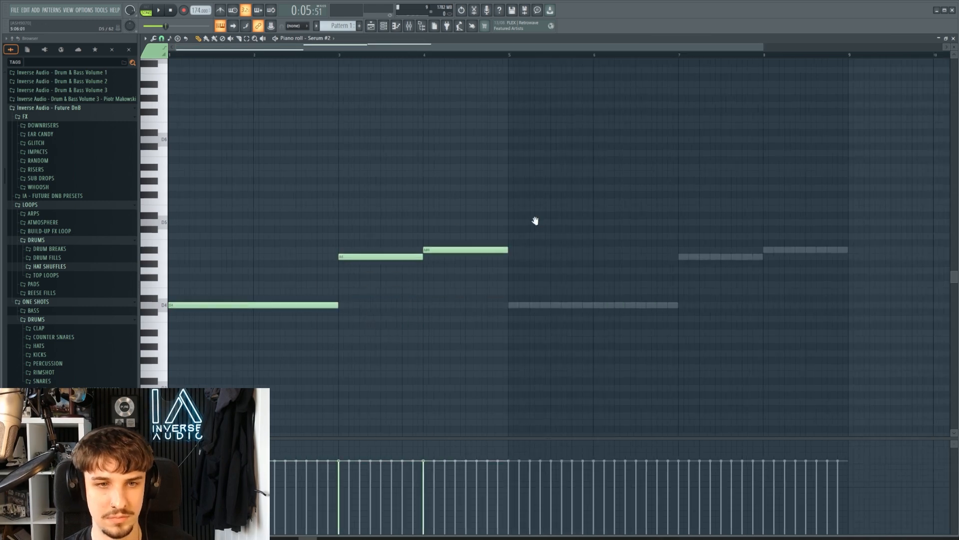
{"action": "key", "text": "ctrl+b"}
{"action": "left_click", "coordinate": [544, 210]}
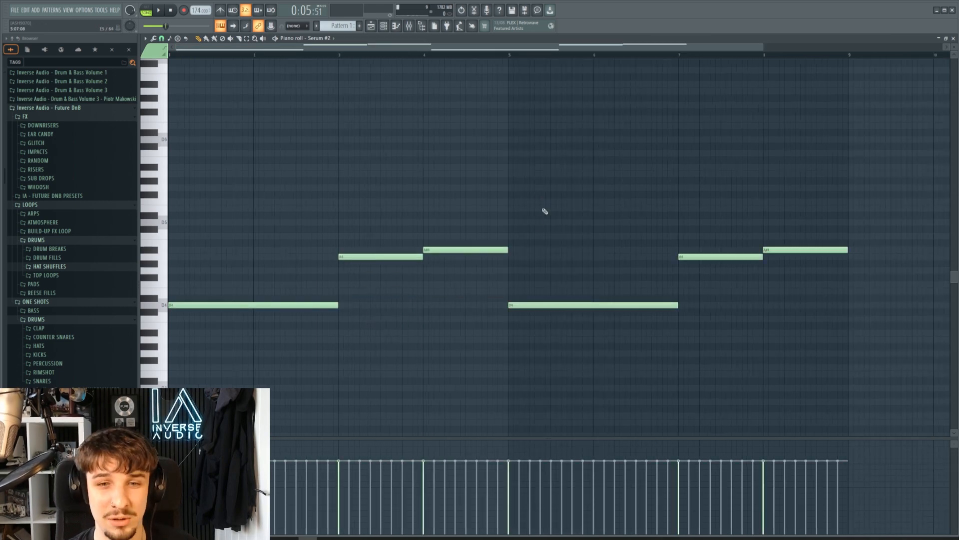
{"action": "scroll", "coordinate": [700, 262], "scroll_direction": "down", "scroll_amount": 2}
{"action": "key", "text": "ctrl+a"}
{"action": "left_click", "coordinate": [705, 264]}
{"action": "scroll", "coordinate": [398, 214], "scroll_direction": "up", "scroll_amount": 1}
{"action": "left_click", "coordinate": [372, 26]}
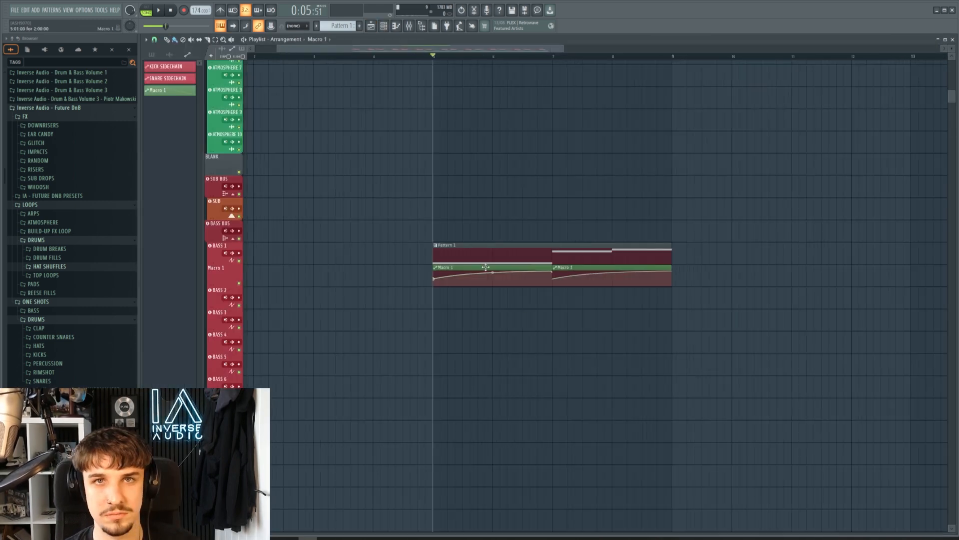
Play back the arrangement and review the bass clips in the playlist.
{"action": "scroll", "coordinate": [542, 285], "scroll_direction": "down", "scroll_amount": 5}
{"action": "left_click_drag", "start_coordinate": [553, 332], "coordinate": [524, 446]}
{"action": "key", "text": "space"}
{"action": "left_click_drag", "start_coordinate": [503, 312], "coordinate": [540, 353]}
{"action": "scroll", "coordinate": [498, 400], "scroll_direction": "down", "scroll_amount": 4}
{"action": "scroll", "coordinate": [533, 377], "scroll_direction": "down", "scroll_amount": 1}
{"action": "scroll", "coordinate": [535, 378], "scroll_direction": "down", "scroll_amount": 1}
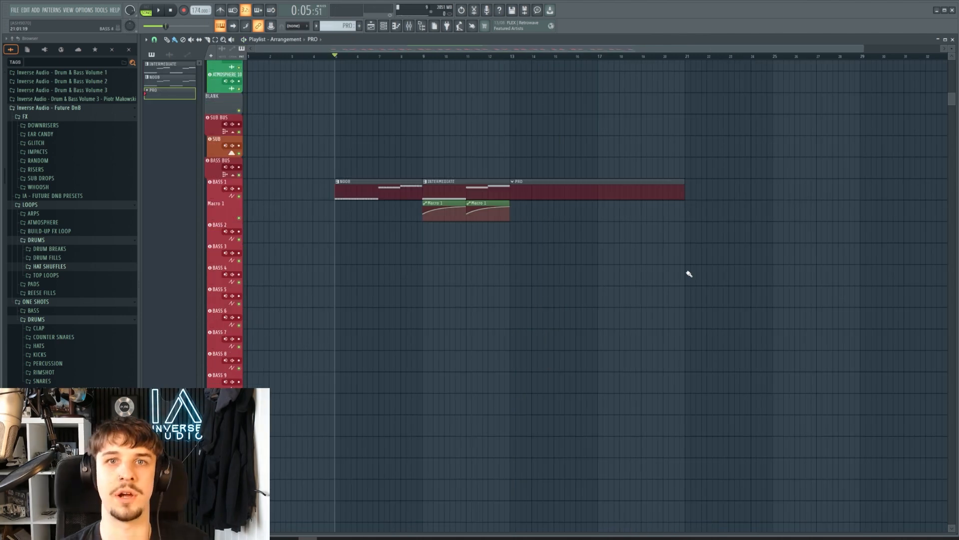
Place the playback position at bar 13, where the PRO clip begins.
{"action": "scroll", "coordinate": [674, 260], "scroll_direction": "up", "scroll_amount": 2}
{"action": "scroll", "coordinate": [557, 261], "scroll_direction": "down", "scroll_amount": 2}
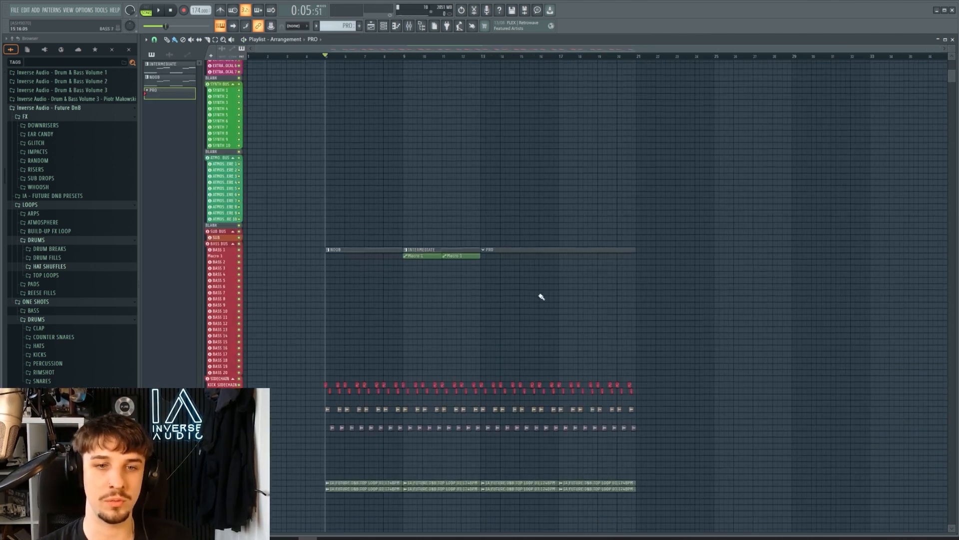
{"action": "scroll", "coordinate": [554, 296], "scroll_direction": "down", "scroll_amount": 1}
{"action": "left_click", "coordinate": [480, 57]}
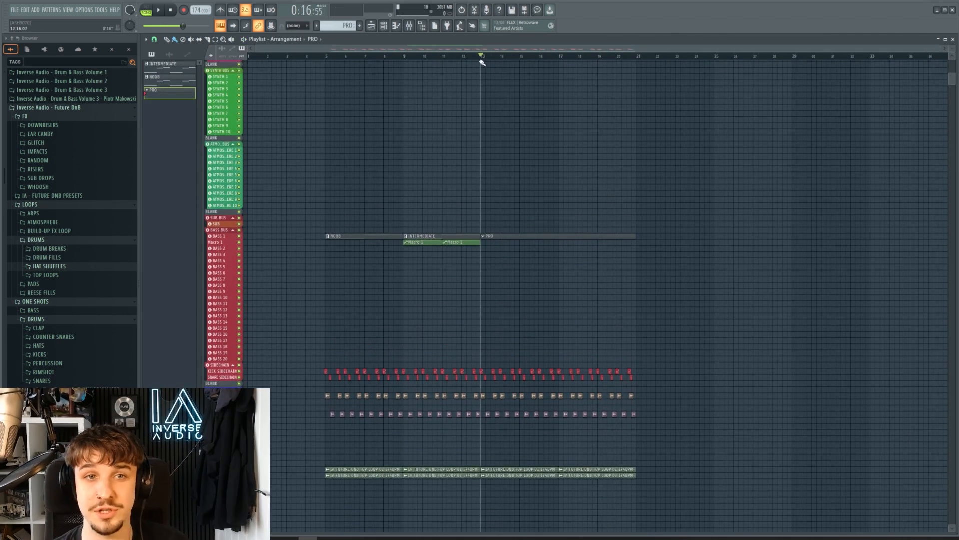
{"action": "scroll", "coordinate": [493, 197], "scroll_direction": "up", "scroll_amount": 3}
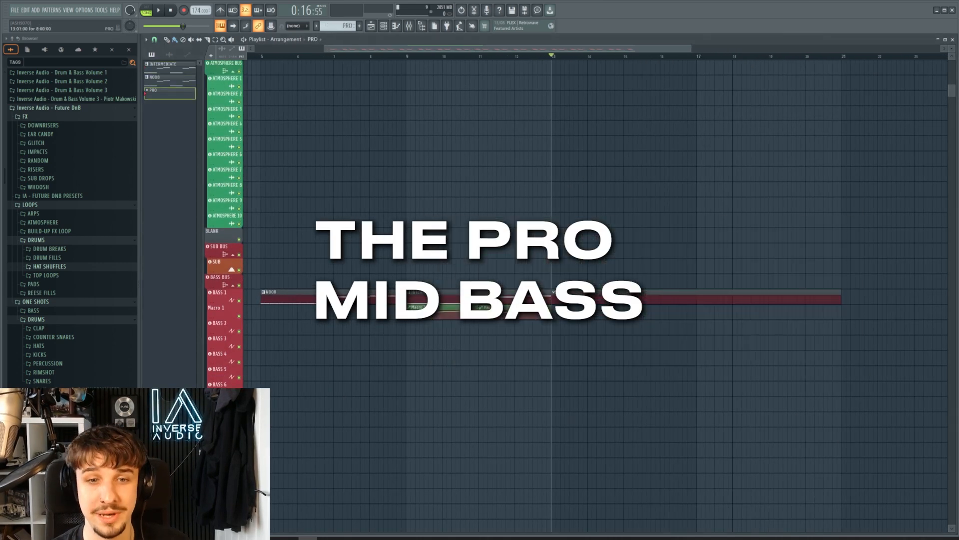
Paste the copied bassline notes into the Serum #2 channel of the PRO pattern.
{"action": "left_click", "coordinate": [383, 27]}
{"action": "key", "text": "ctrl+v"}
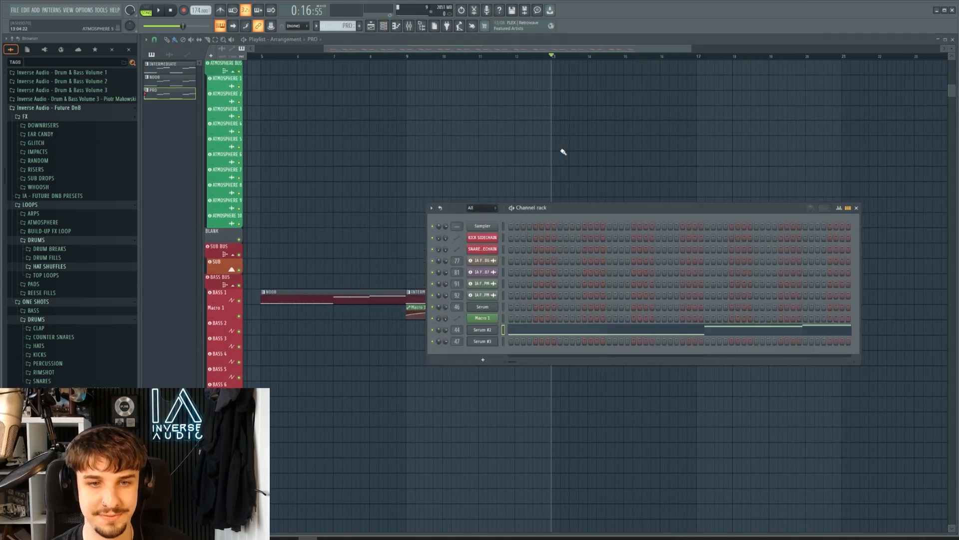
{"action": "right_click", "coordinate": [561, 151]}
{"action": "scroll", "coordinate": [545, 185], "scroll_direction": "down", "scroll_amount": 5}
{"action": "left_click_drag", "start_coordinate": [535, 197], "coordinate": [475, 206]}
{"action": "scroll", "coordinate": [475, 205], "scroll_direction": "up", "scroll_amount": 2}
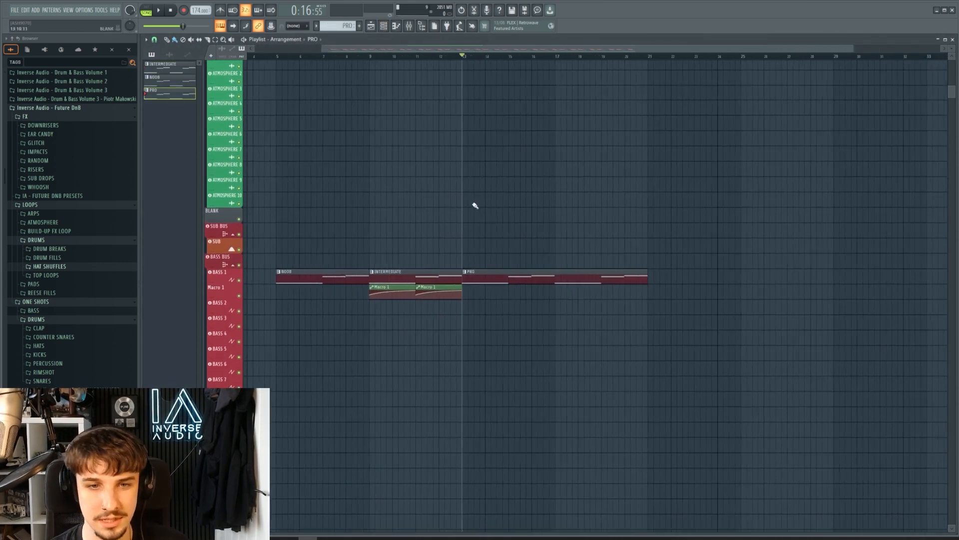
Add another Serum instrument to the channel rack for the PRO mid bass and reposition its window.
{"action": "left_click", "coordinate": [385, 29]}
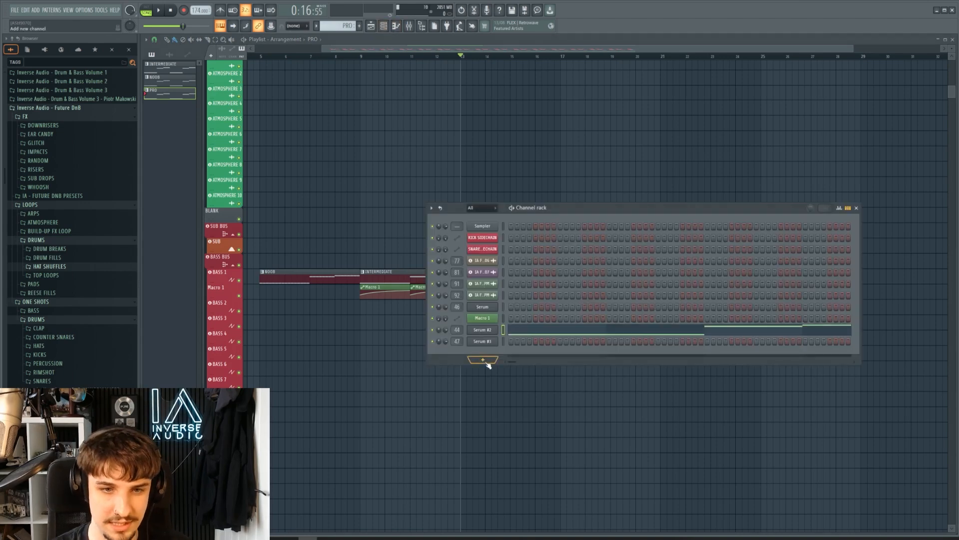
{"action": "left_click", "coordinate": [483, 360]}
{"action": "left_click", "coordinate": [565, 281]}
{"action": "left_click_drag", "start_coordinate": [394, 124], "coordinate": [695, 144]}
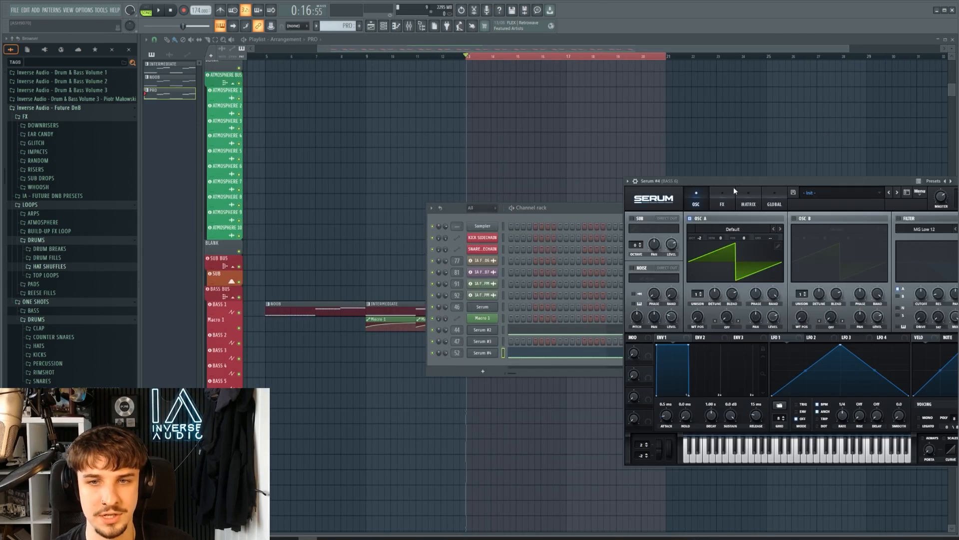
{"action": "left_click_drag", "start_coordinate": [734, 187], "coordinate": [588, 133]}
{"action": "left_click", "coordinate": [435, 333]}
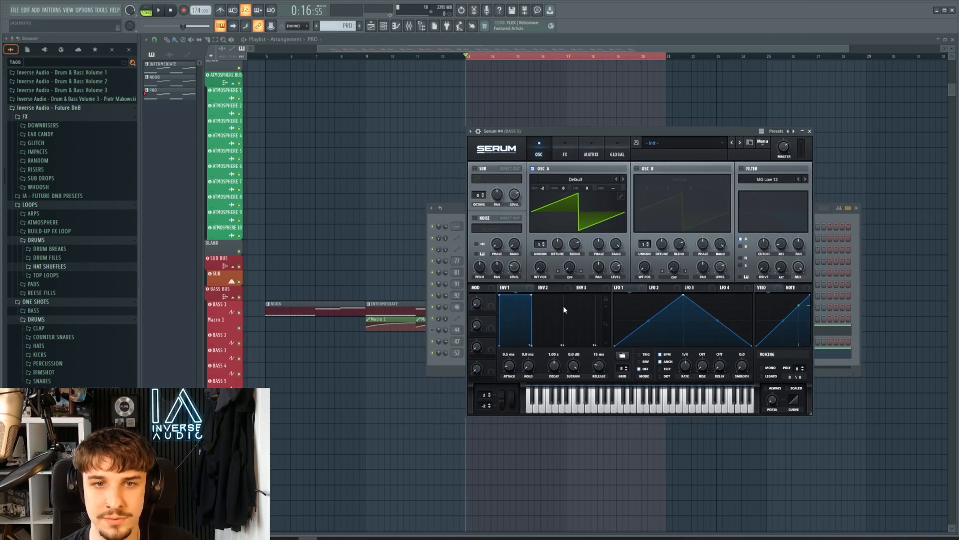
Give Env 1 a short decay with no sustain, and enable an MG Low 6 filter with its cutoff modulated by Env 1.
{"action": "left_click_drag", "start_coordinate": [530, 314], "coordinate": [518, 361]}
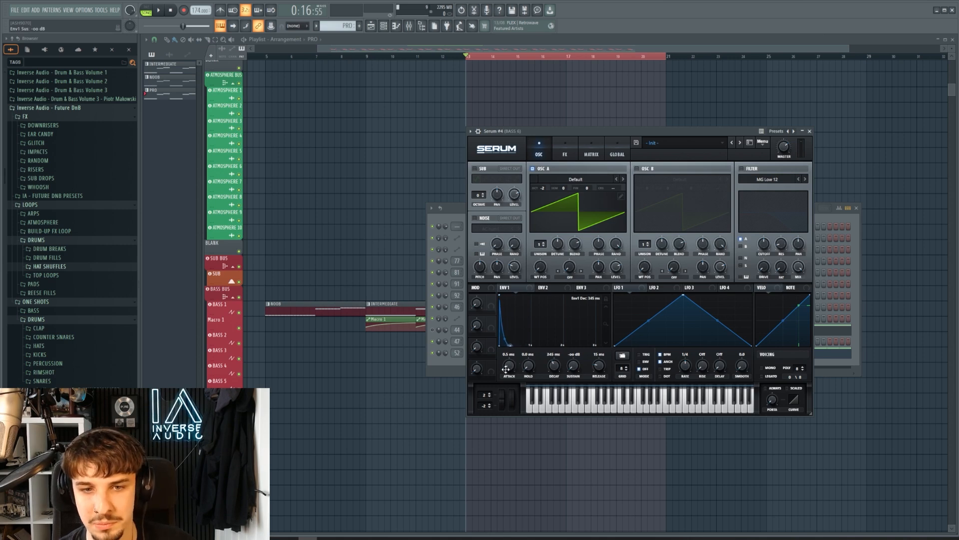
{"action": "left_click", "coordinate": [742, 168]}
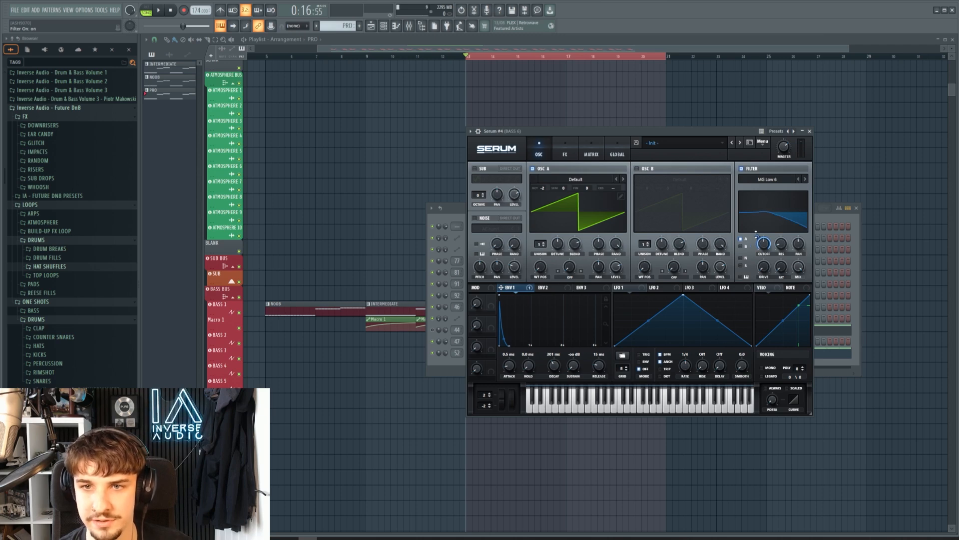
{"action": "left_click_drag", "start_coordinate": [756, 234], "coordinate": [750, 172]}
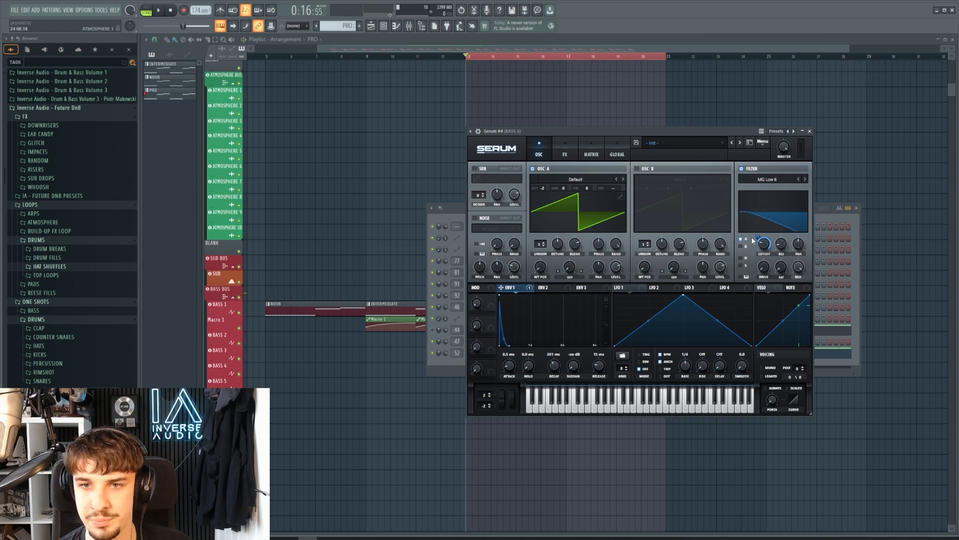
Set the Env 1 modulation amount on the filter cutoff to about 72 while the loop plays.
{"action": "key", "text": "space"}
{"action": "mouse_move", "coordinate": [758, 237]}
{"action": "left_mouse_down"}
{"action": "mouse_move", "coordinate": [759, 261]}
{"action": "mouse_move", "coordinate": [760, 232]}
{"action": "left_mouse_up"}
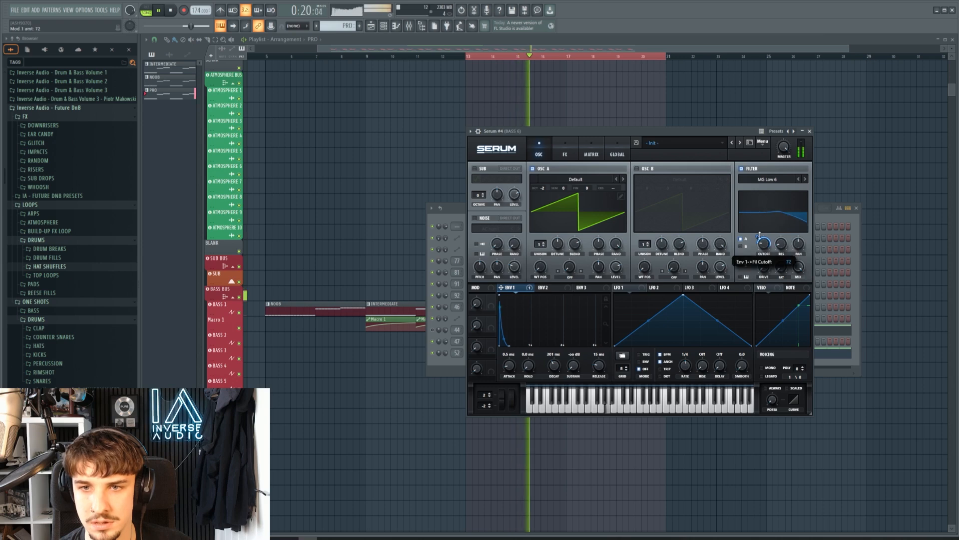
{"action": "key", "text": "space"}
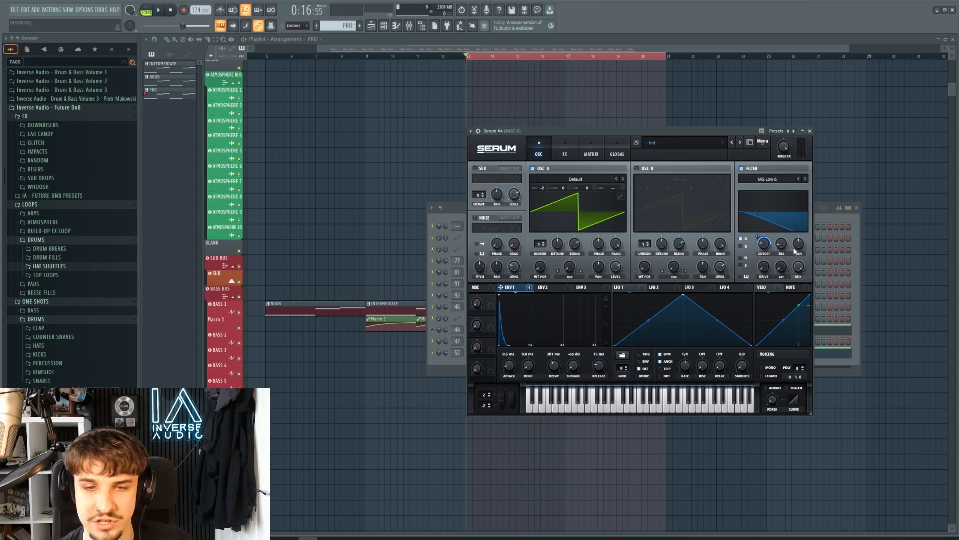
Enable Serum's Chorus effect and raise its depth to about 9.6 ms during playback.
{"action": "left_click", "coordinate": [565, 152]}
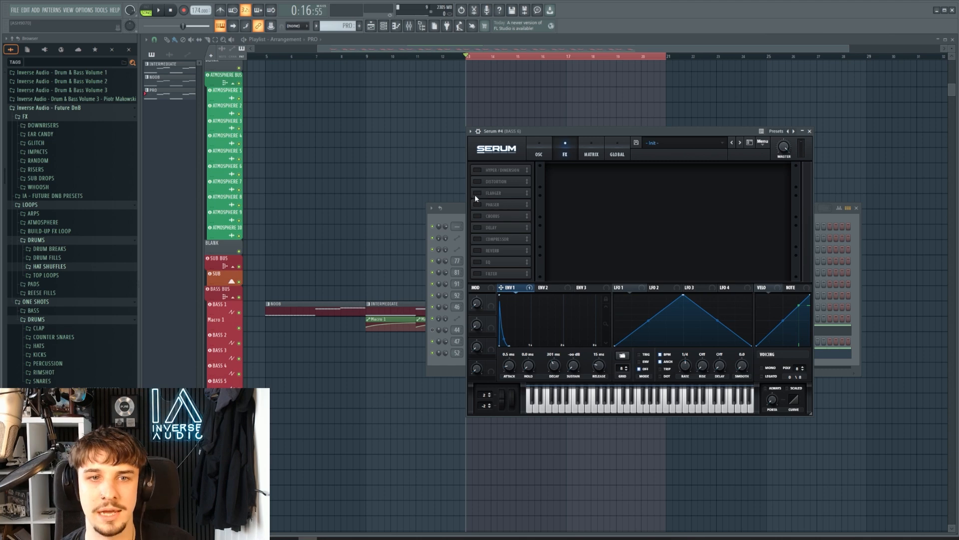
{"action": "left_click", "coordinate": [477, 216]}
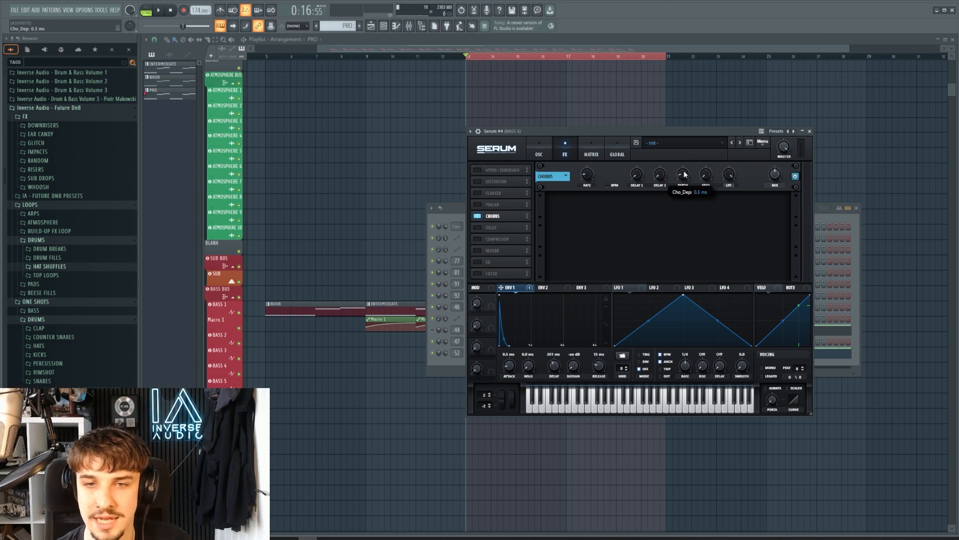
{"action": "key", "text": "space"}
{"action": "left_click_drag", "start_coordinate": [684, 175], "coordinate": [672, 114]}
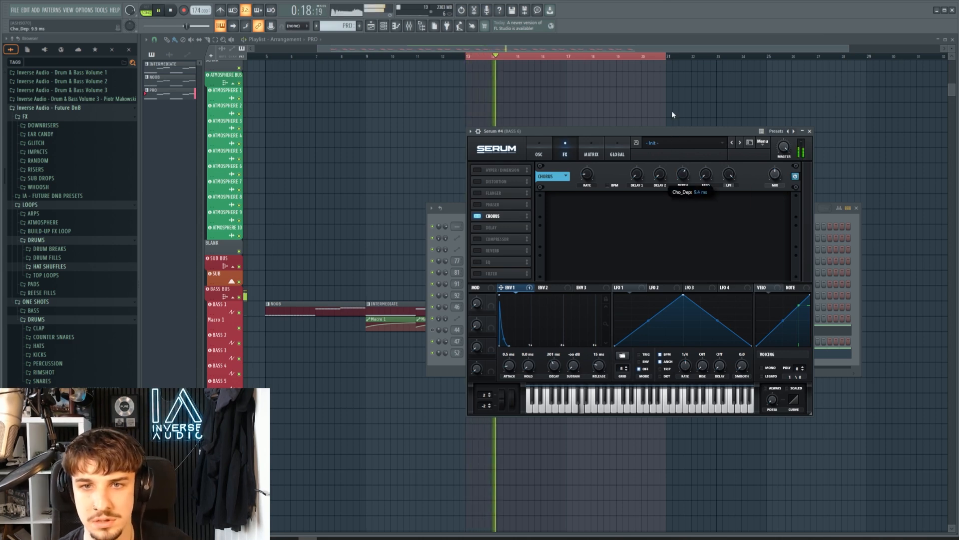
{"action": "left_click", "coordinate": [539, 151]}
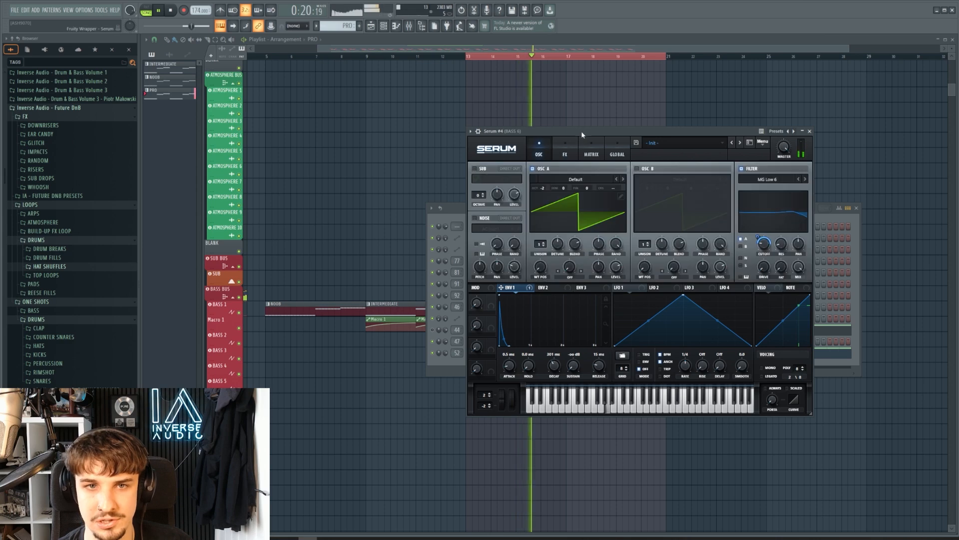
{"action": "left_click_drag", "start_coordinate": [582, 135], "coordinate": [607, 151]}
{"action": "left_click", "coordinate": [592, 156]}
{"action": "key", "text": "space"}
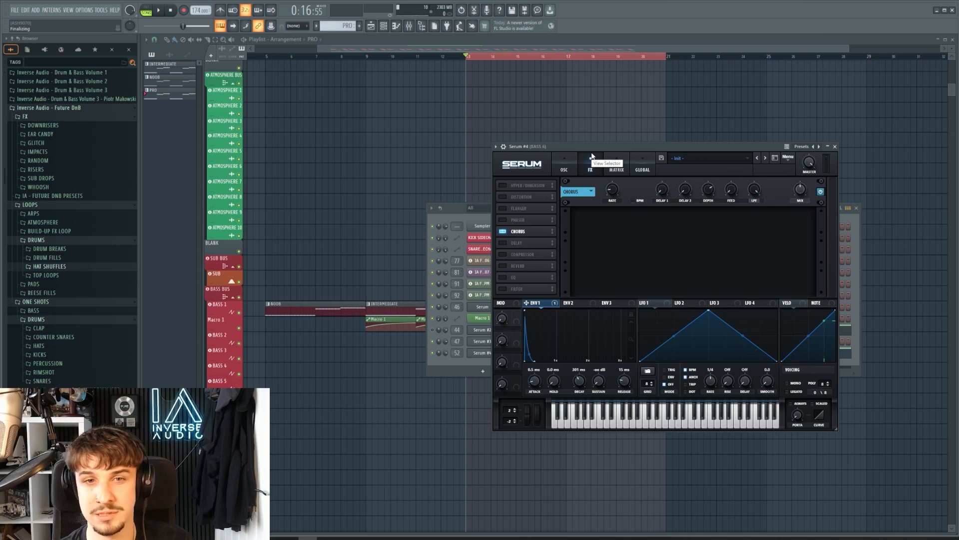
{"action": "left_click", "coordinate": [566, 169]}
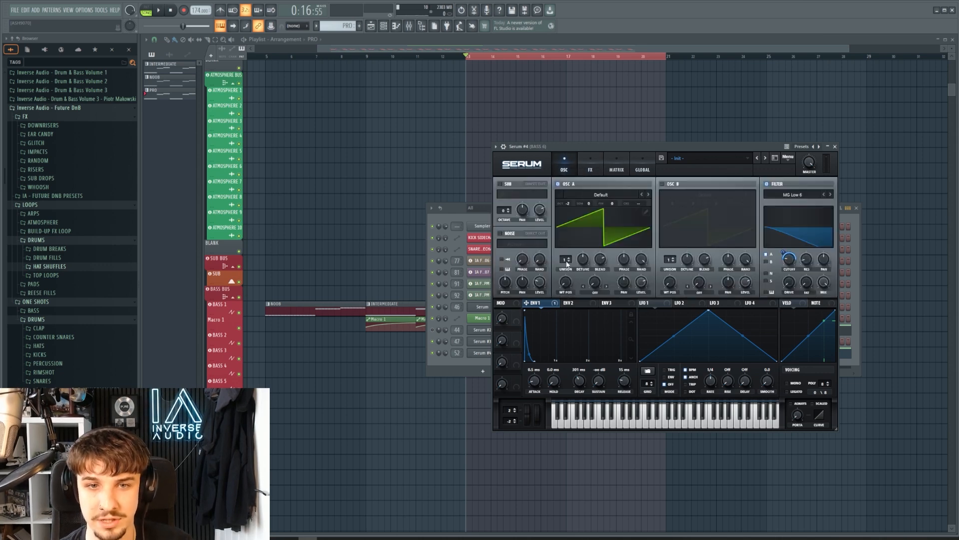
{"action": "left_click_drag", "start_coordinate": [566, 260], "coordinate": [595, 149]}
{"action": "double_click", "coordinate": [566, 261]}
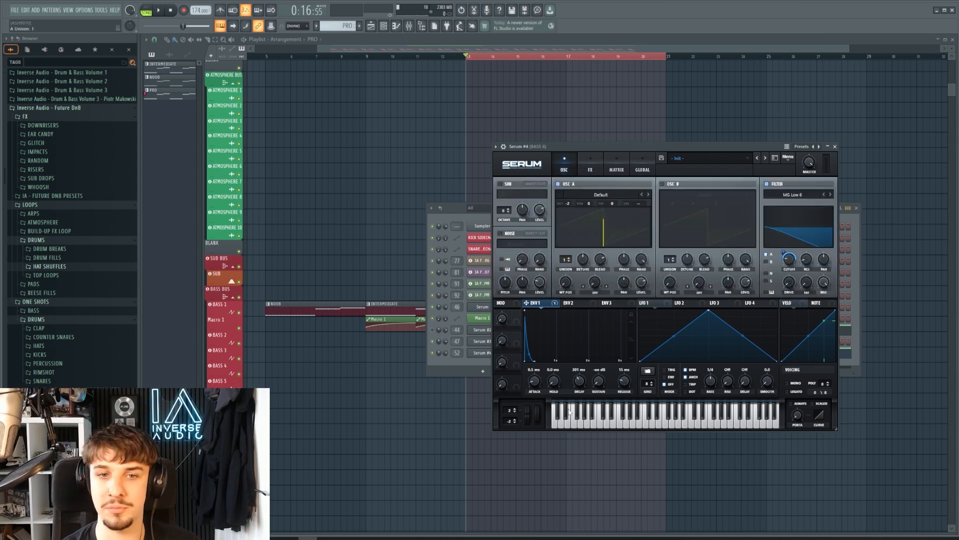
{"action": "left_click", "coordinate": [590, 165]}
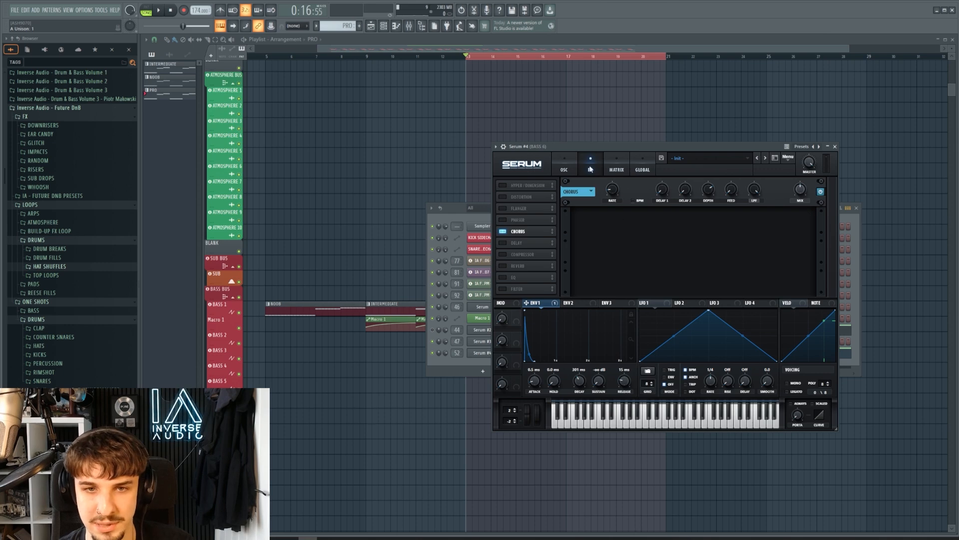
{"action": "left_click", "coordinate": [565, 161]}
Load Pro-Q 3 into the first effect slot of the BASS 6 mixer track.
{"action": "left_click_drag", "start_coordinate": [599, 147], "coordinate": [688, 150]}
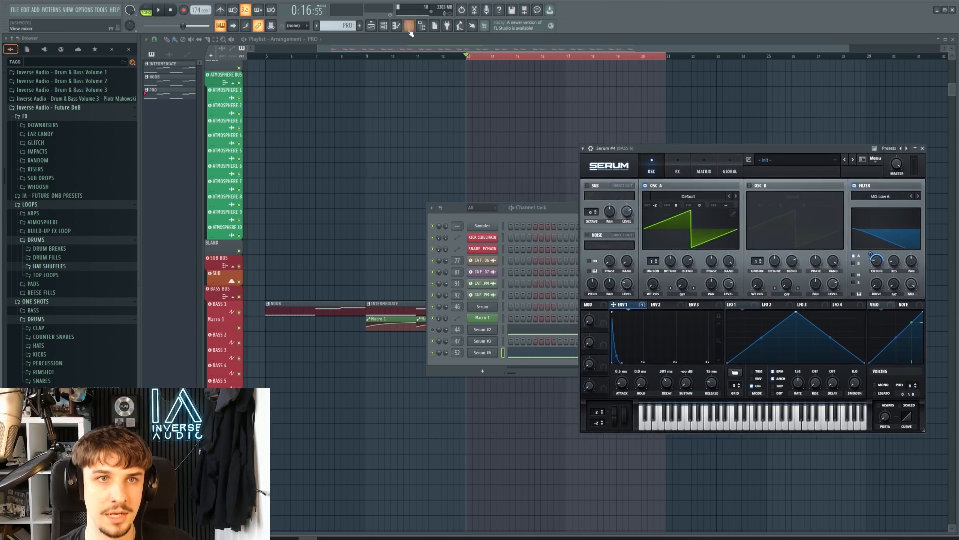
{"action": "left_click", "coordinate": [410, 27]}
{"action": "scroll", "coordinate": [574, 140], "scroll_direction": "down", "scroll_amount": 5}
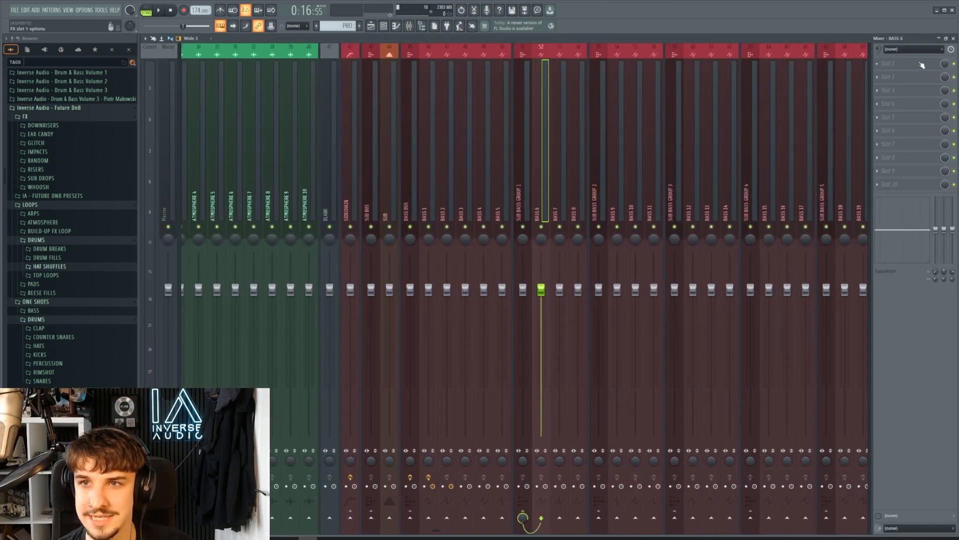
{"action": "left_click", "coordinate": [922, 65]}
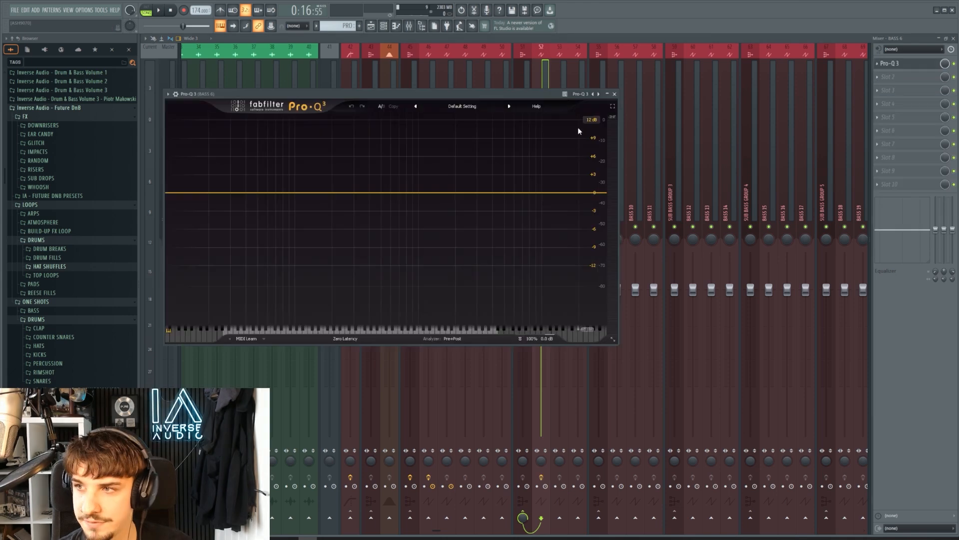
{"action": "left_click_drag", "start_coordinate": [295, 94], "coordinate": [388, 87]}
Add a 36 dB/oct low cut band in Pro-Q 3 with its cutoff at about 61 Hz.
{"action": "left_click_drag", "start_coordinate": [284, 186], "coordinate": [283, 201]}
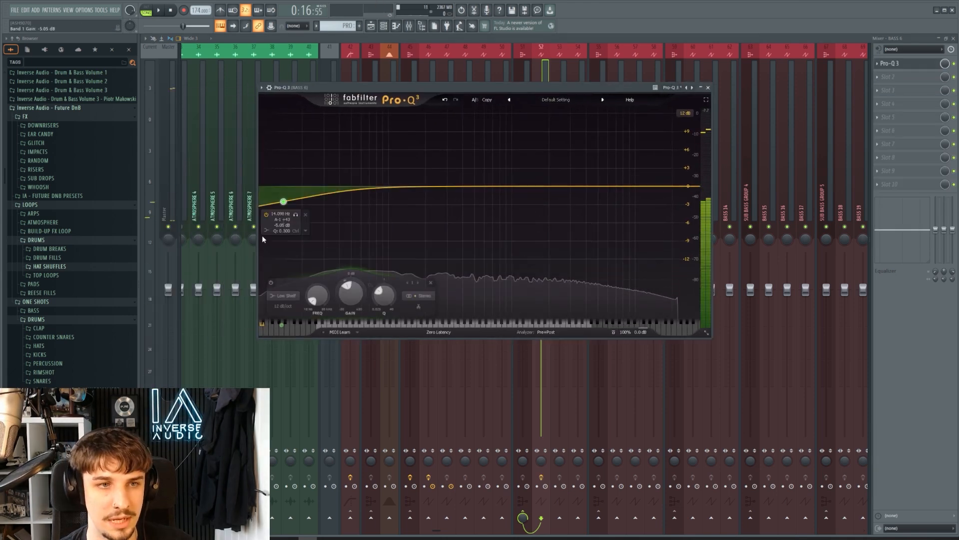
{"action": "left_click", "coordinate": [284, 238]}
{"action": "left_click_drag", "start_coordinate": [283, 244], "coordinate": [361, 214]}
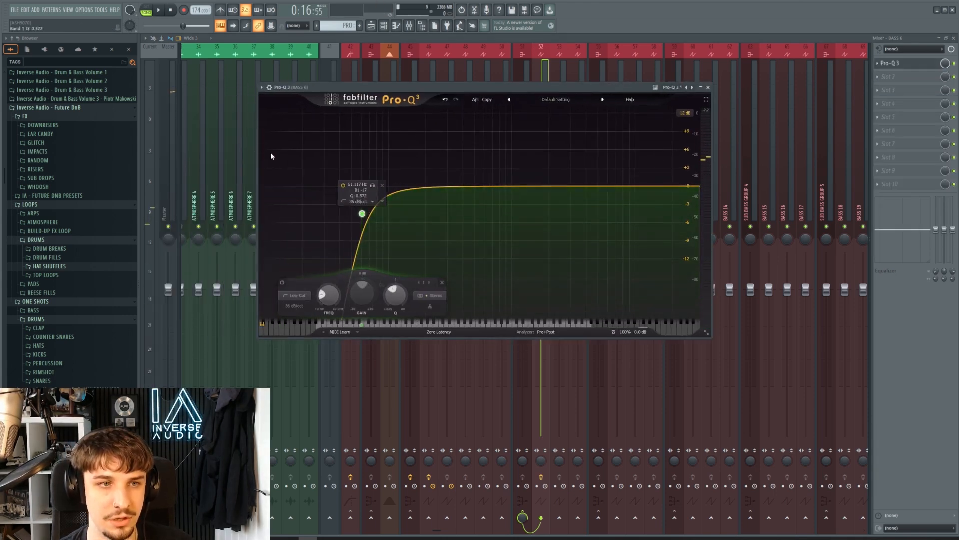
Steepen the Pro-Q 3 low cut to 72 dB/oct and move its cutoff to about 67 Hz while auditioning the bass.
{"action": "key", "text": "F6"}
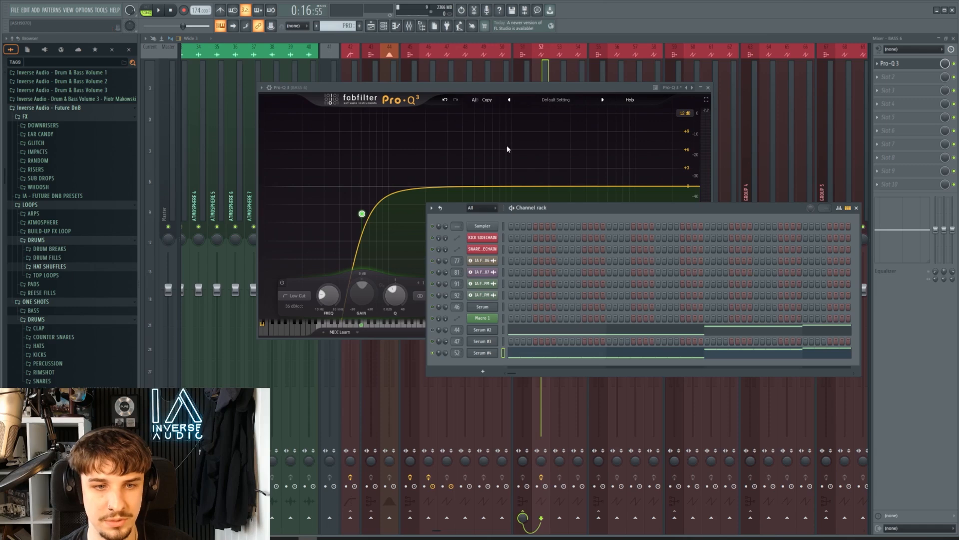
{"action": "left_click_drag", "start_coordinate": [515, 88], "coordinate": [539, 88]}
{"action": "left_click_drag", "start_coordinate": [385, 213], "coordinate": [397, 184]}
{"action": "left_click", "coordinate": [401, 184], "text": "alt+shift"}
{"action": "left_click", "coordinate": [401, 184], "text": "alt+shift"}
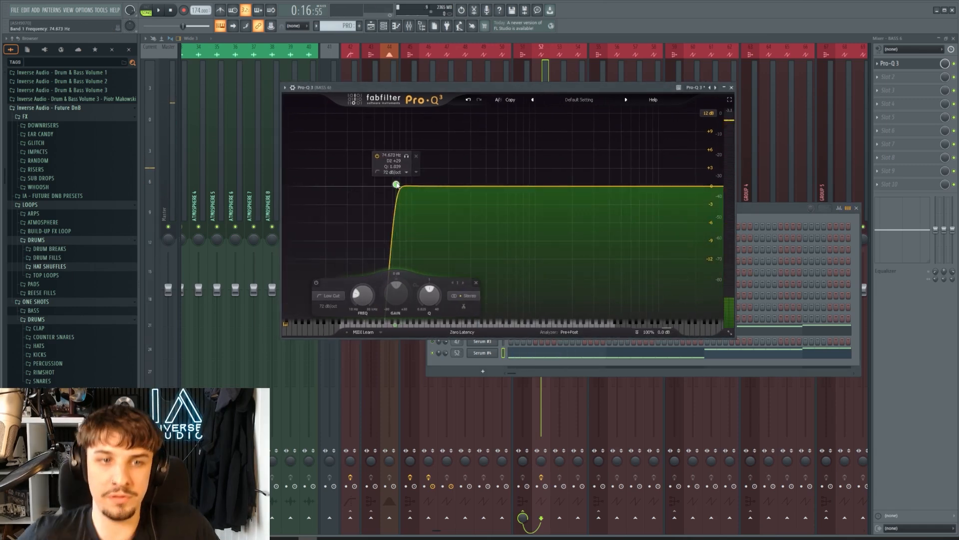
{"action": "key", "text": "space"}
{"action": "left_click_drag", "start_coordinate": [396, 184], "coordinate": [390, 186]}
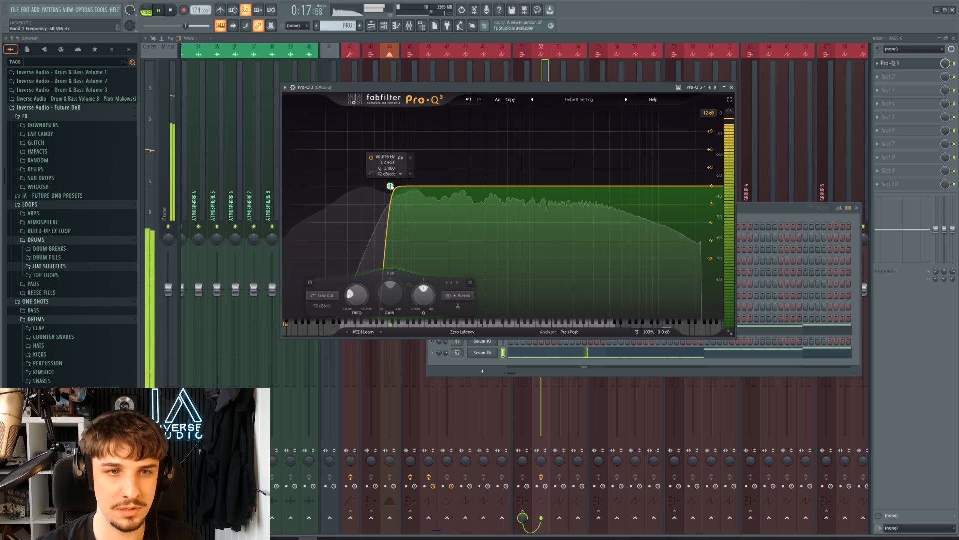
{"action": "key", "text": "space"}
Remove the first harmonic (bin 1) from oscillator A's wavetable in Serum #4.
{"action": "left_click", "coordinate": [484, 354]}
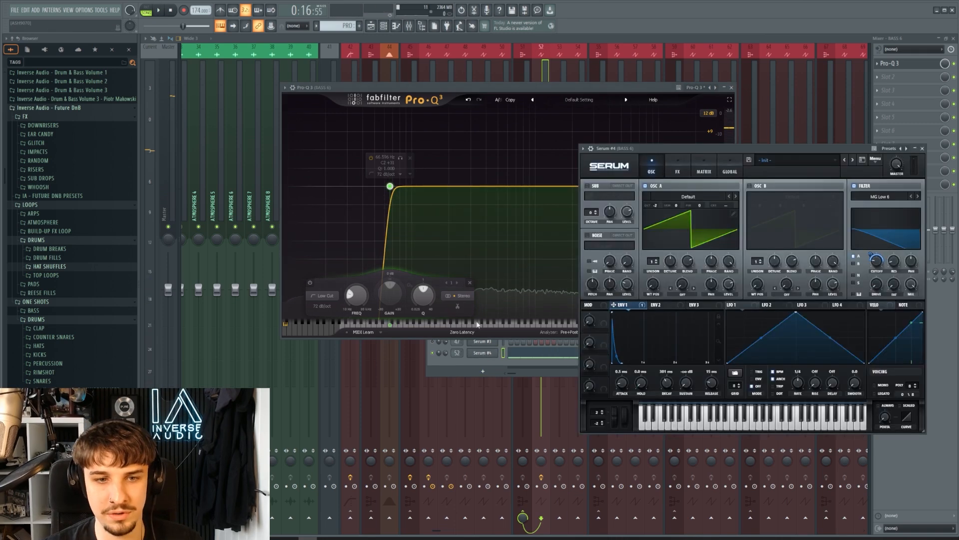
{"action": "left_click", "coordinate": [734, 216]}
{"action": "left_click_drag", "start_coordinate": [612, 200], "coordinate": [610, 225]}
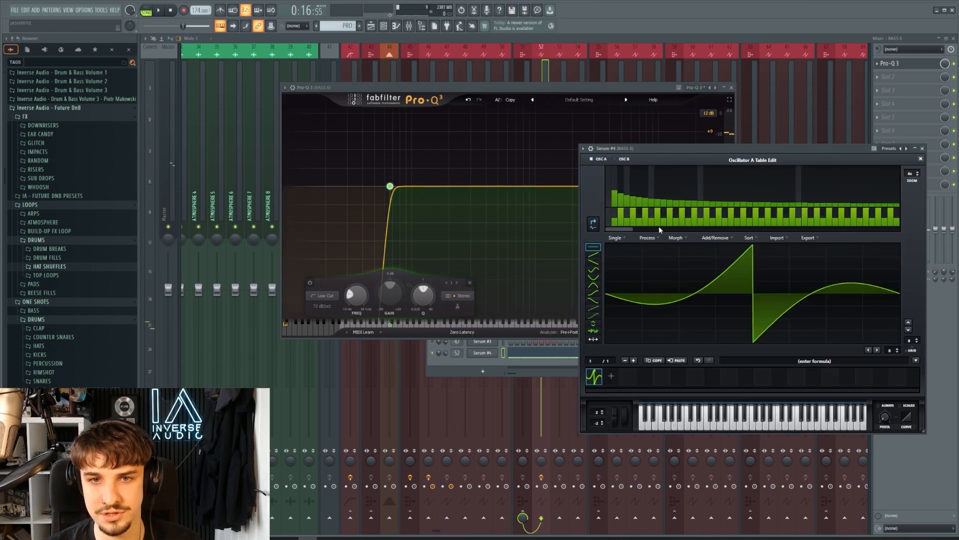
{"action": "left_click", "coordinate": [920, 159]}
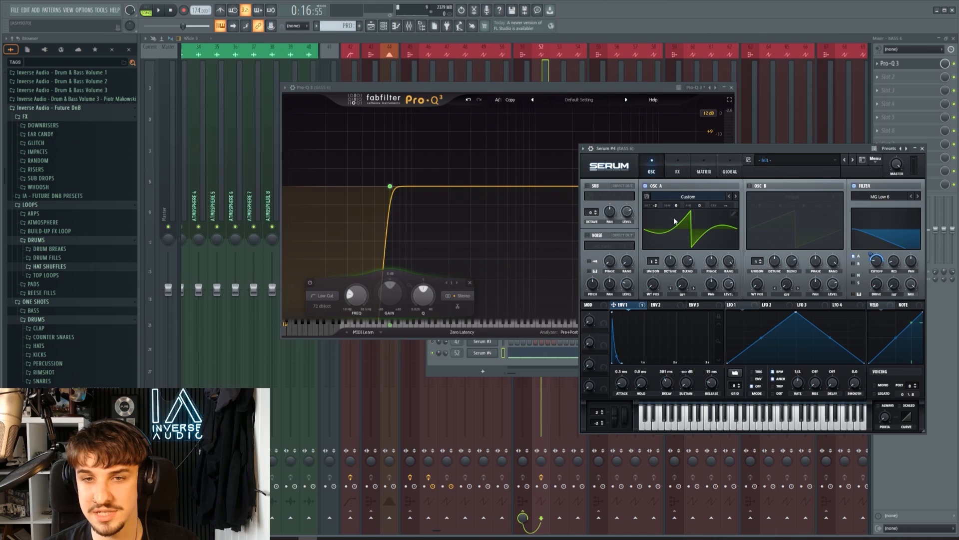
Restore bin 1 in oscillator A's wavetable and clear it again to demonstrate the waveform change.
{"action": "left_click", "coordinate": [733, 215]}
{"action": "left_click_drag", "start_coordinate": [612, 181], "coordinate": [611, 181]}
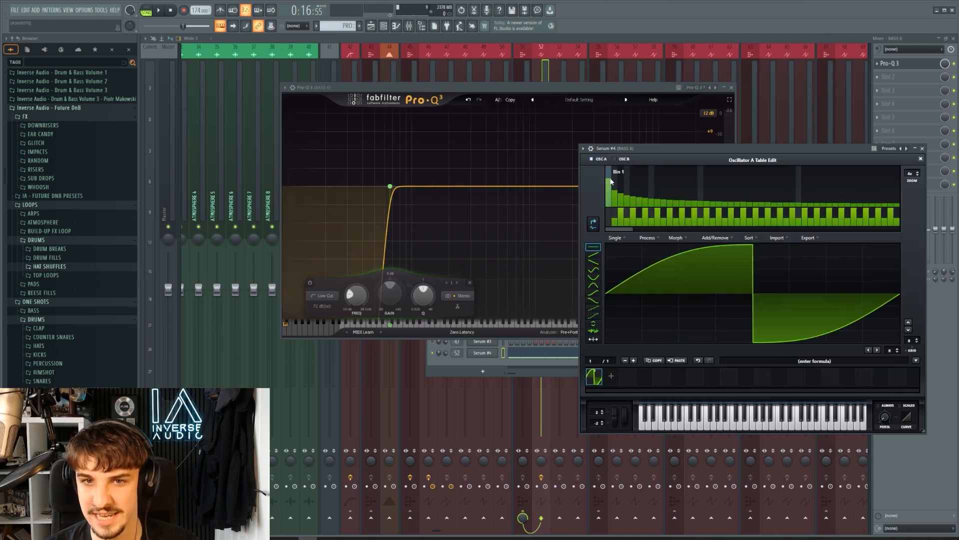
{"action": "left_click", "coordinate": [610, 213]}
{"action": "left_click", "coordinate": [921, 159]}
Close Serum, lower the Pro-Q 3 low cut to about 49 Hz during playback, and try adjusting the curve above it.
{"action": "key", "text": "space"}
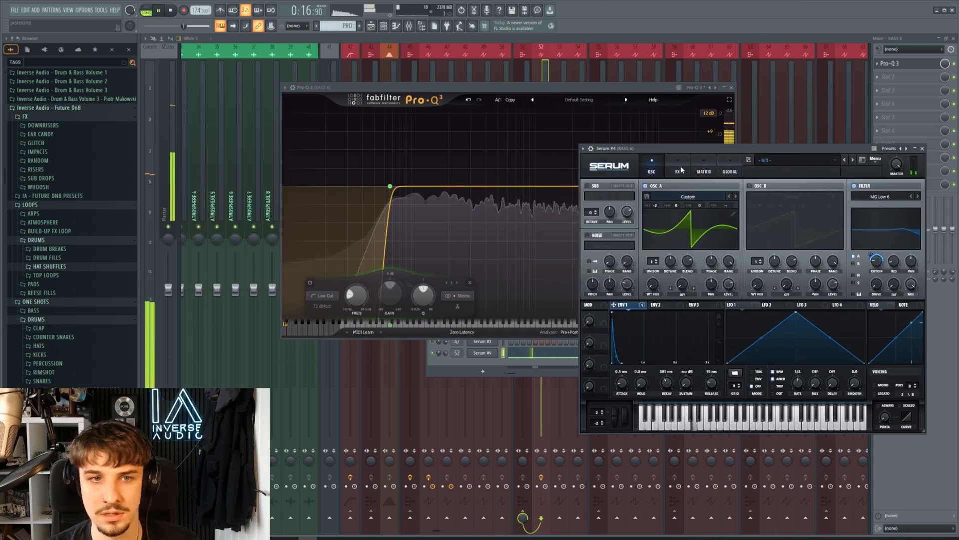
{"action": "left_click", "coordinate": [922, 149]}
{"action": "left_click_drag", "start_coordinate": [389, 186], "coordinate": [373, 188]}
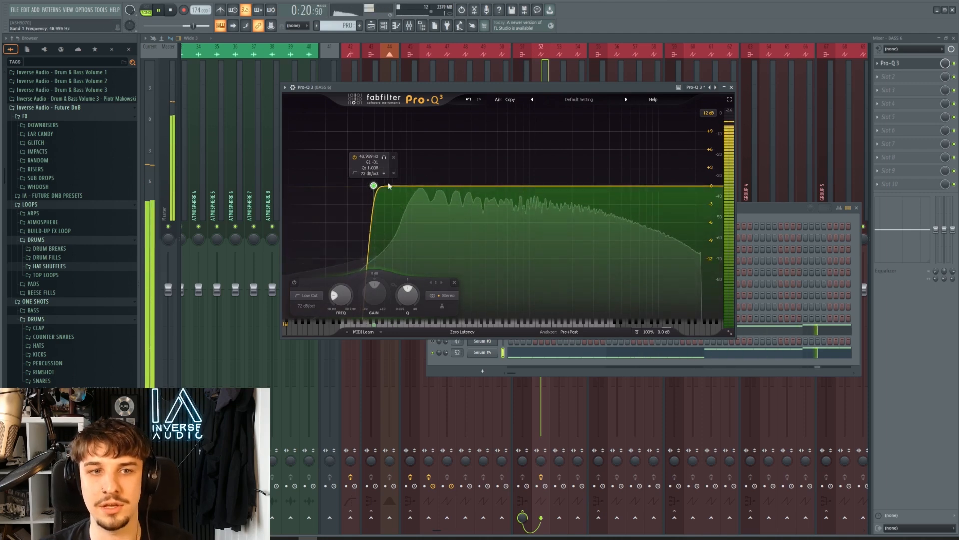
{"action": "key", "text": "space"}
{"action": "key", "text": "space"}
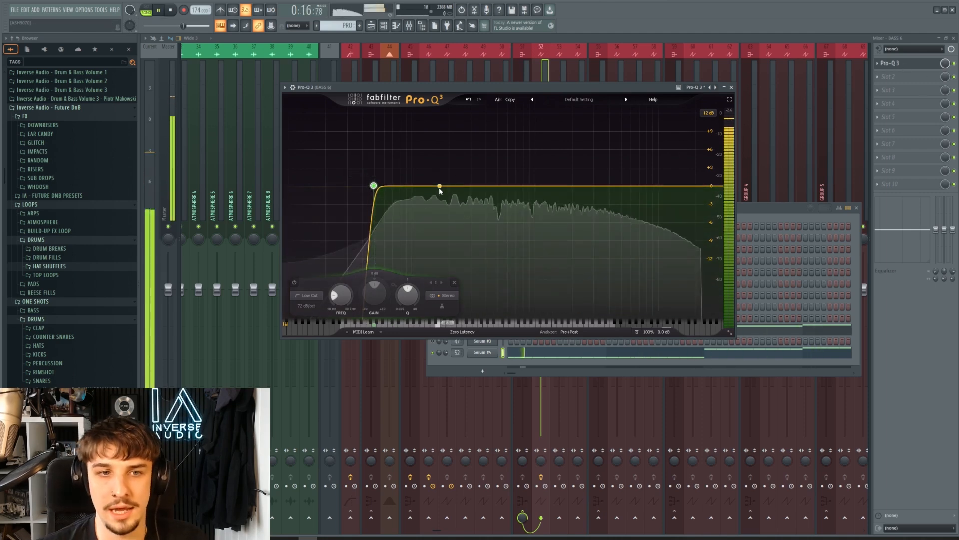
{"action": "left_click_drag", "start_coordinate": [443, 193], "coordinate": [476, 225]}
{"action": "left_click_drag", "start_coordinate": [418, 192], "coordinate": [409, 172]}
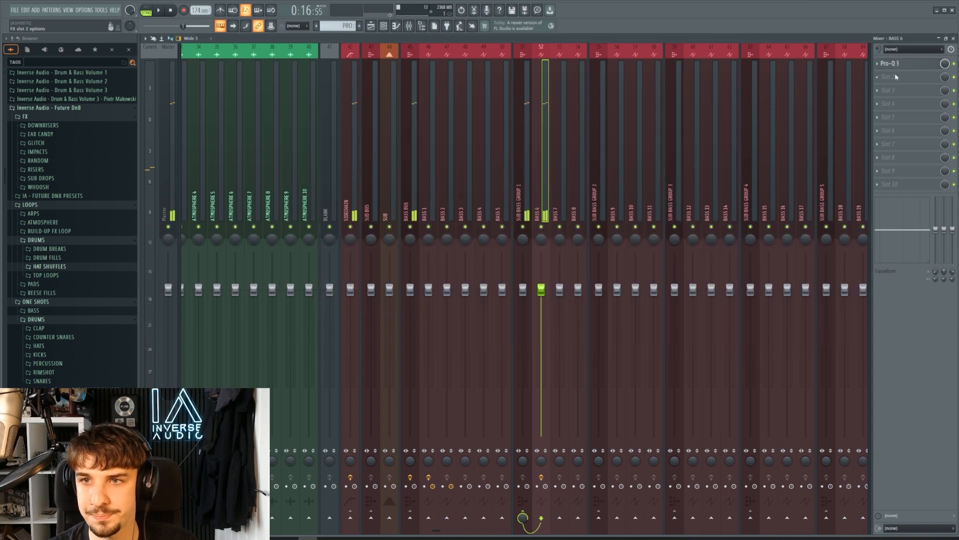
Load Disperser into the second effect slot of BASS 6, with amount 22 and frequency about 246 Hz.
{"action": "left_click", "coordinate": [885, 77]}
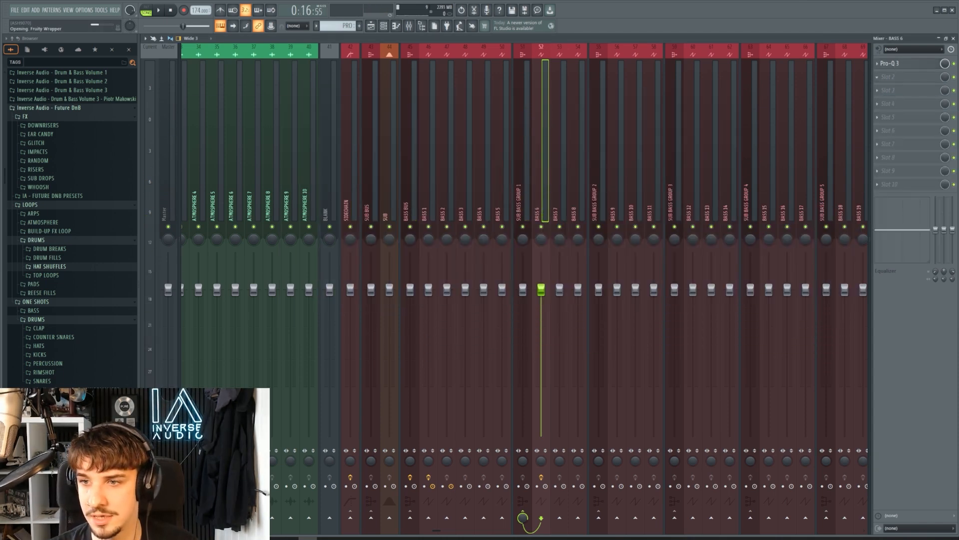
{"action": "left_click_drag", "start_coordinate": [253, 104], "coordinate": [568, 190]}
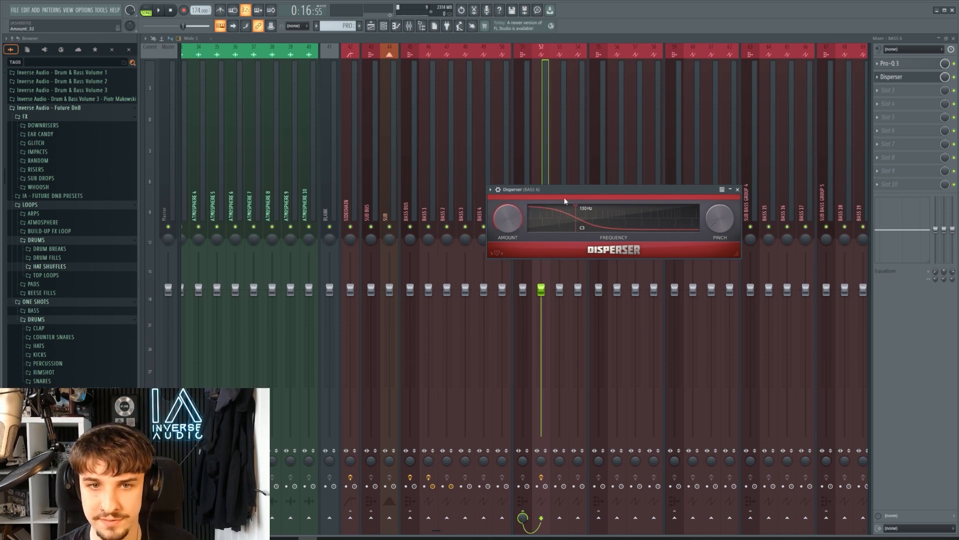
{"action": "mouse_move", "coordinate": [561, 190]}
{"action": "left_mouse_down"}
{"action": "mouse_move", "coordinate": [614, 251]}
{"action": "mouse_move", "coordinate": [631, 251]}
{"action": "left_mouse_up"}
{"action": "key", "text": "space"}
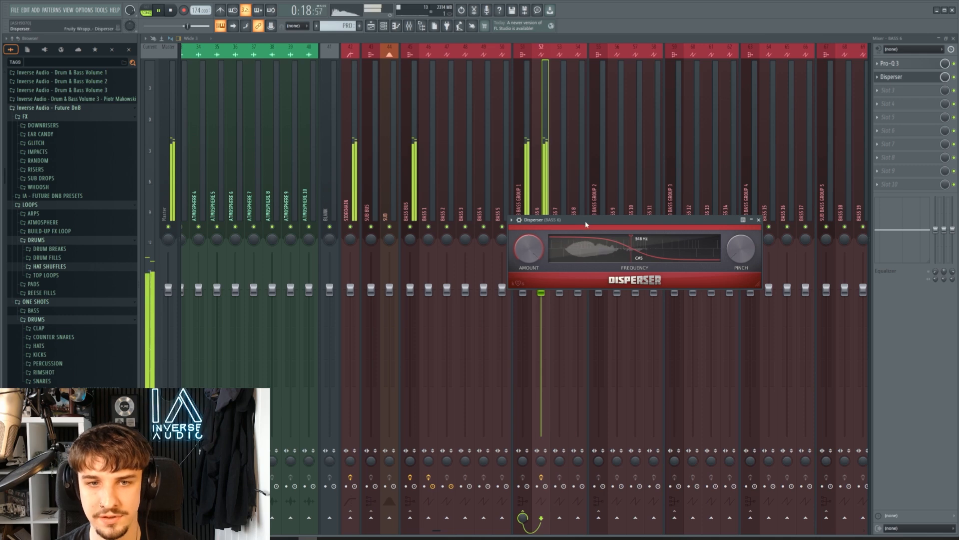
{"action": "left_click_drag", "start_coordinate": [529, 248], "coordinate": [529, 259]}
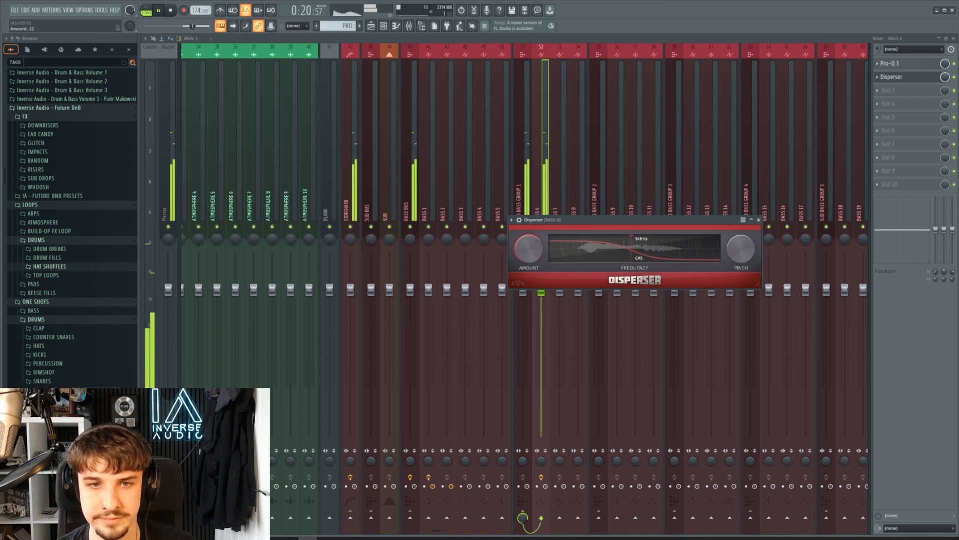
{"action": "mouse_move", "coordinate": [631, 250]}
{"action": "left_mouse_down"}
{"action": "mouse_move", "coordinate": [624, 230]}
{"action": "mouse_move", "coordinate": [602, 247]}
{"action": "left_mouse_up"}
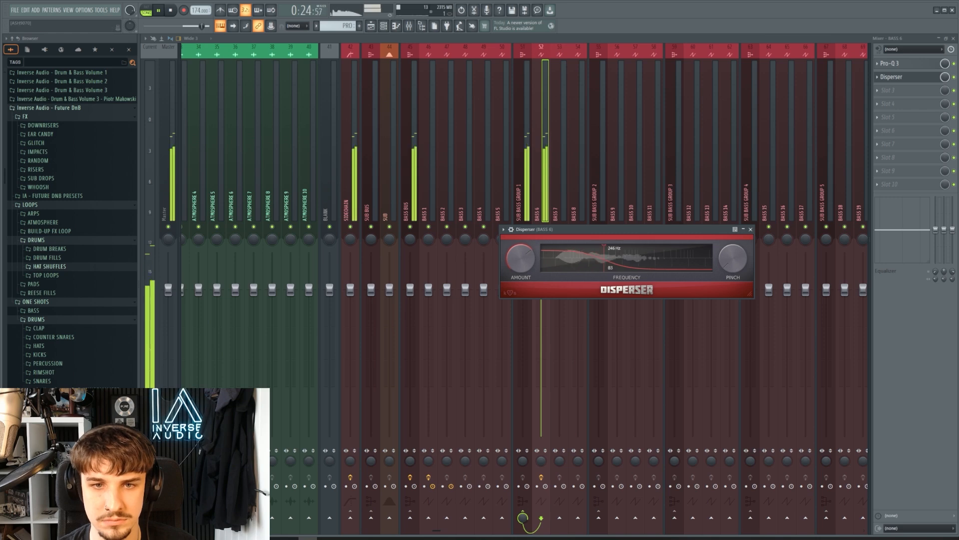
Compare the looping bass with Disperser bypassed and enabled.
{"action": "left_click", "coordinate": [954, 77]}
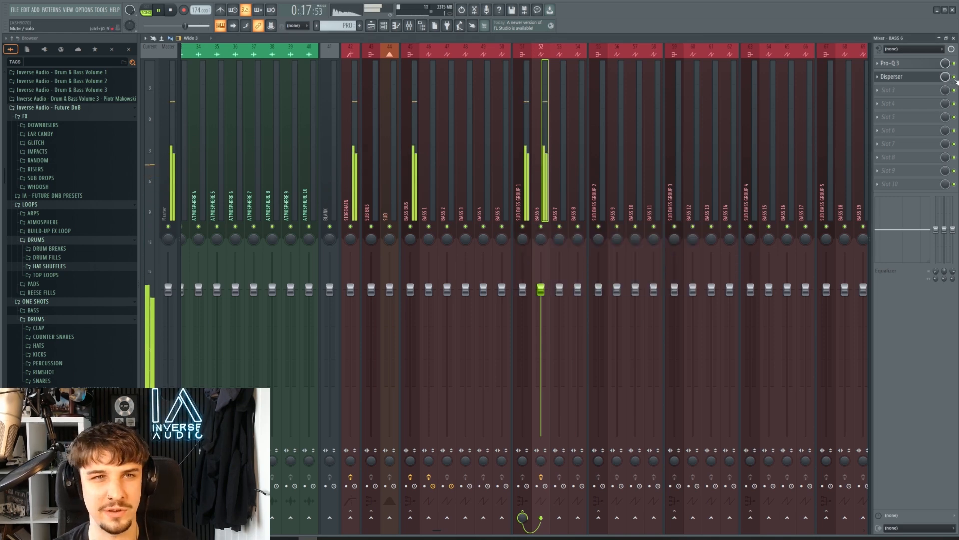
{"action": "left_click", "coordinate": [918, 80]}
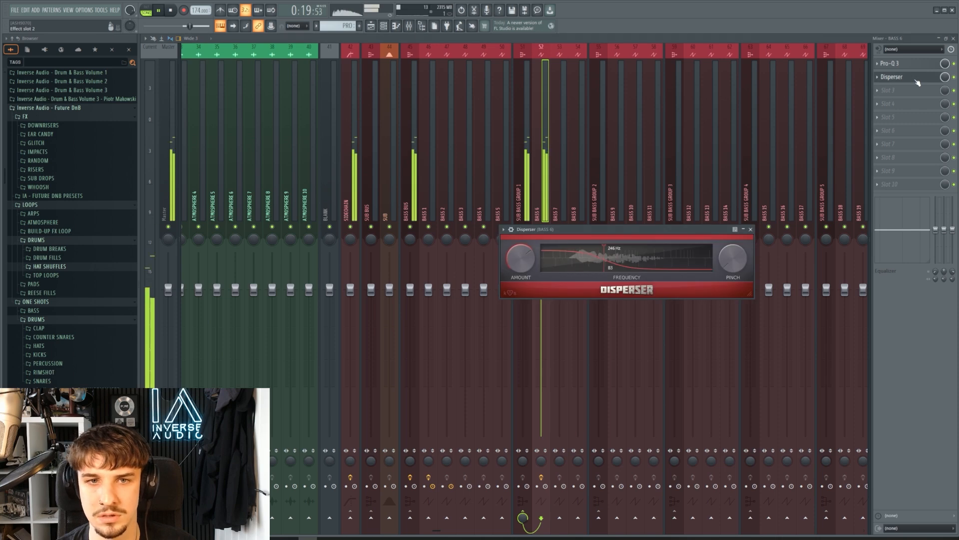
{"action": "left_click", "coordinate": [917, 80]}
{"action": "key", "text": "space"}
Load Rift into the third effect slot of BASS 6 and set its drive to about 5.7 dB.
{"action": "left_click", "coordinate": [904, 91]}
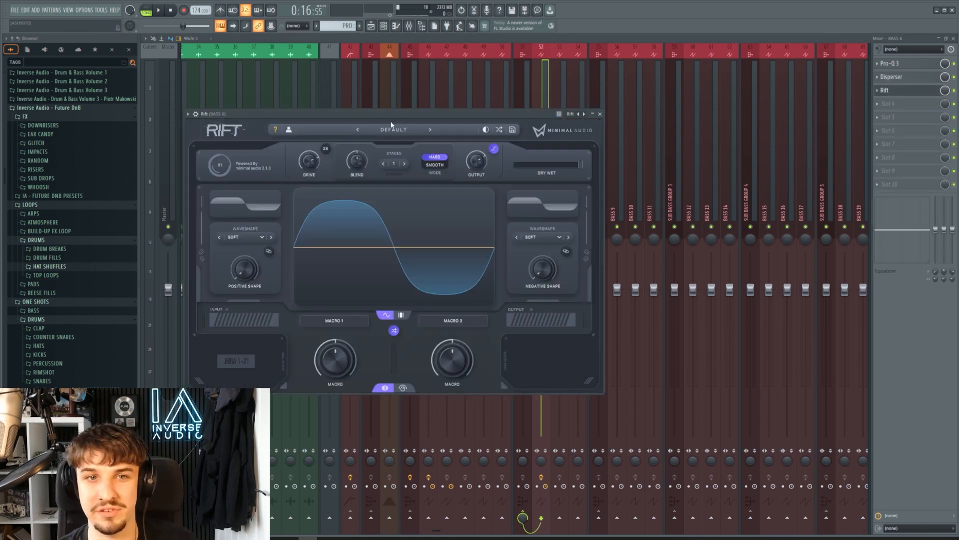
{"action": "left_click_drag", "start_coordinate": [397, 115], "coordinate": [559, 117]}
{"action": "left_click_drag", "start_coordinate": [554, 118], "coordinate": [555, 119]}
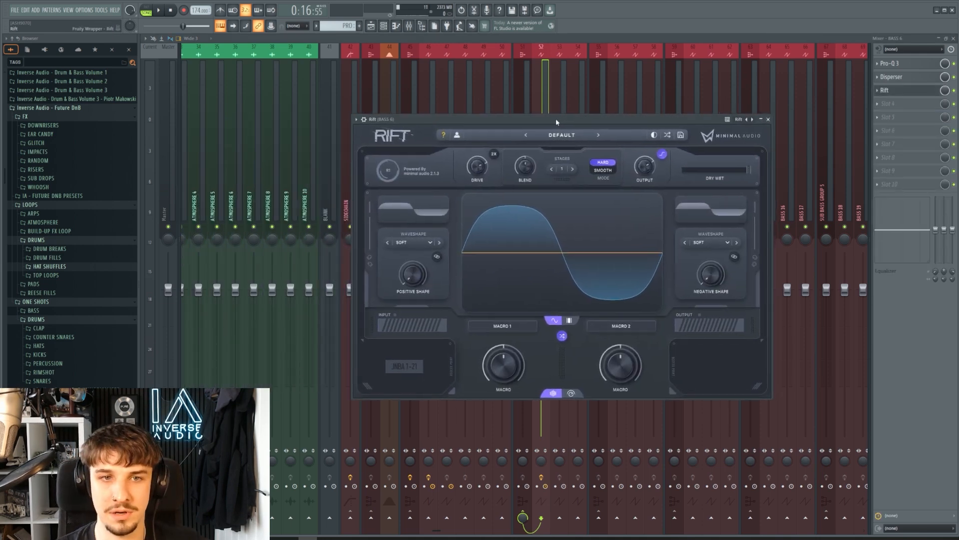
{"action": "left_click_drag", "start_coordinate": [485, 171], "coordinate": [487, 167]}
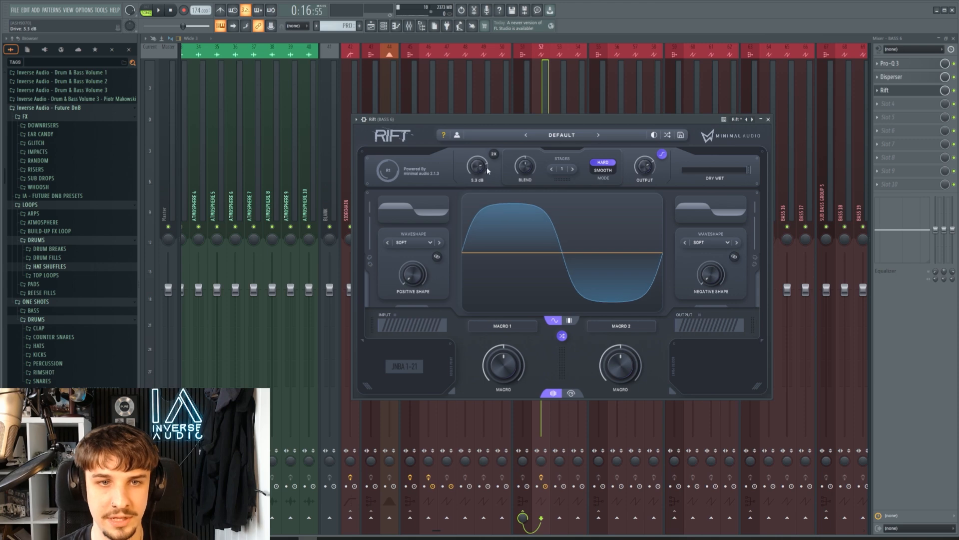
{"action": "left_click_drag", "start_coordinate": [513, 116], "coordinate": [534, 117]}
{"action": "key", "text": "space"}
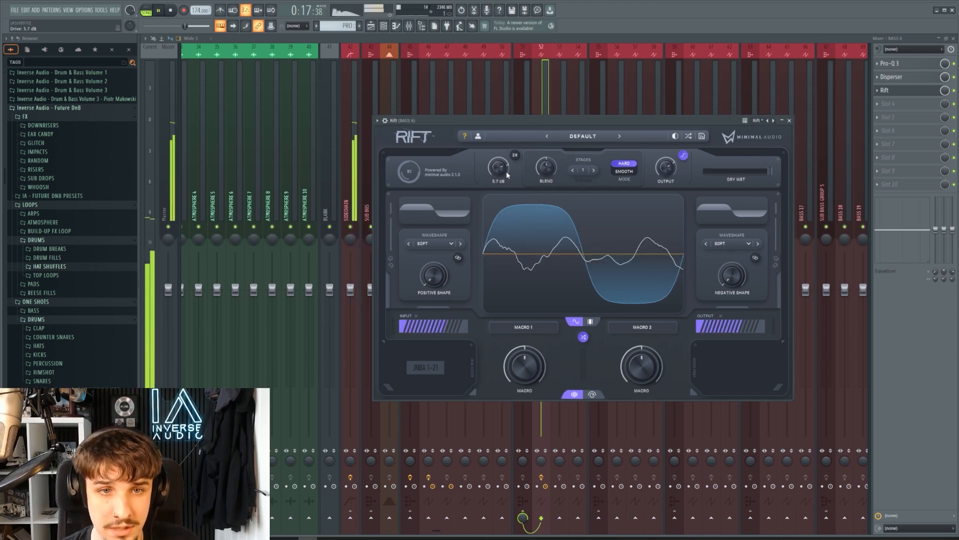
{"action": "key", "text": "space"}
Set Rift's positive waveshape to Bounce and its negative waveshape to Growl, and audition the distorted bass.
{"action": "left_click", "coordinate": [431, 243]}
{"action": "mouse_move", "coordinate": [433, 260]}
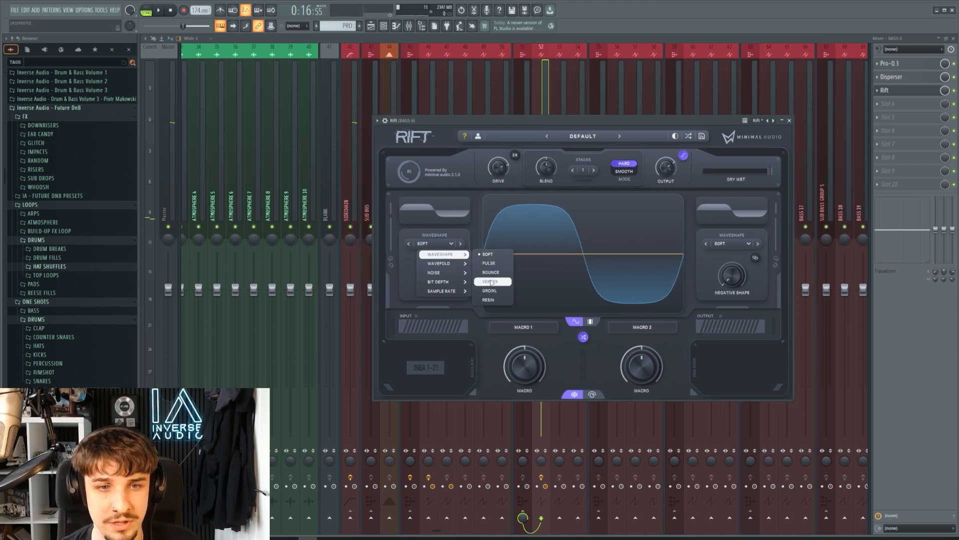
{"action": "left_click", "coordinate": [490, 273]}
{"action": "mouse_move", "coordinate": [752, 259]}
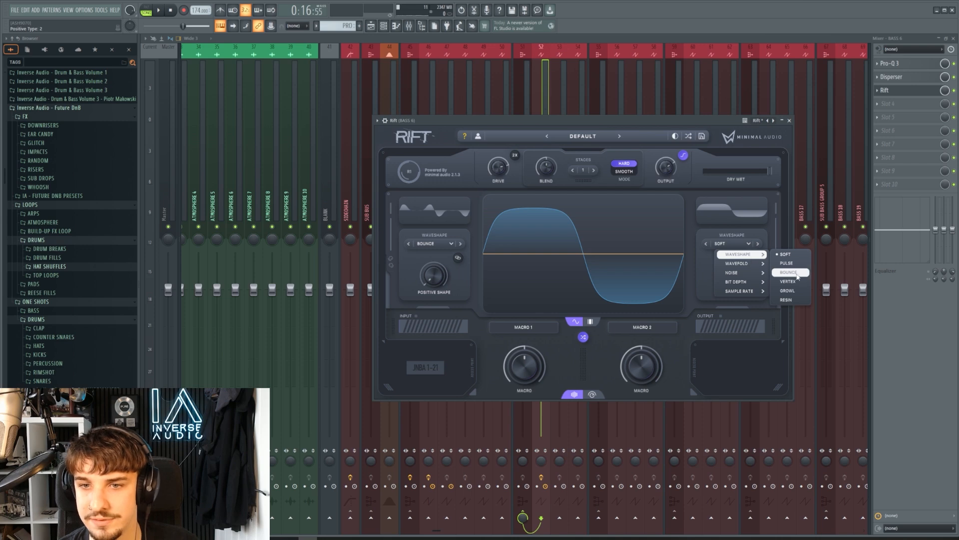
{"action": "left_click", "coordinate": [794, 291]}
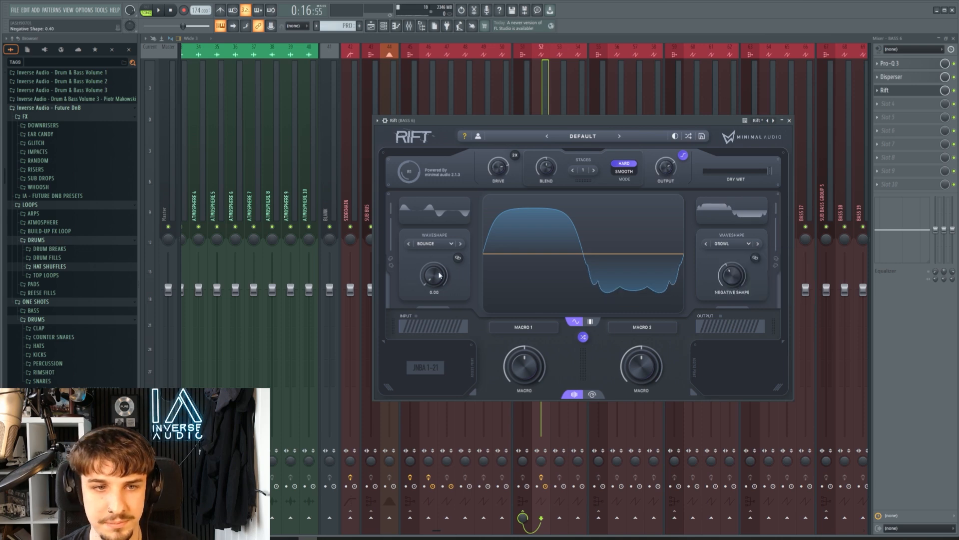
{"action": "key", "text": "space"}
{"action": "left_click_drag", "start_coordinate": [659, 121], "coordinate": [652, 141]}
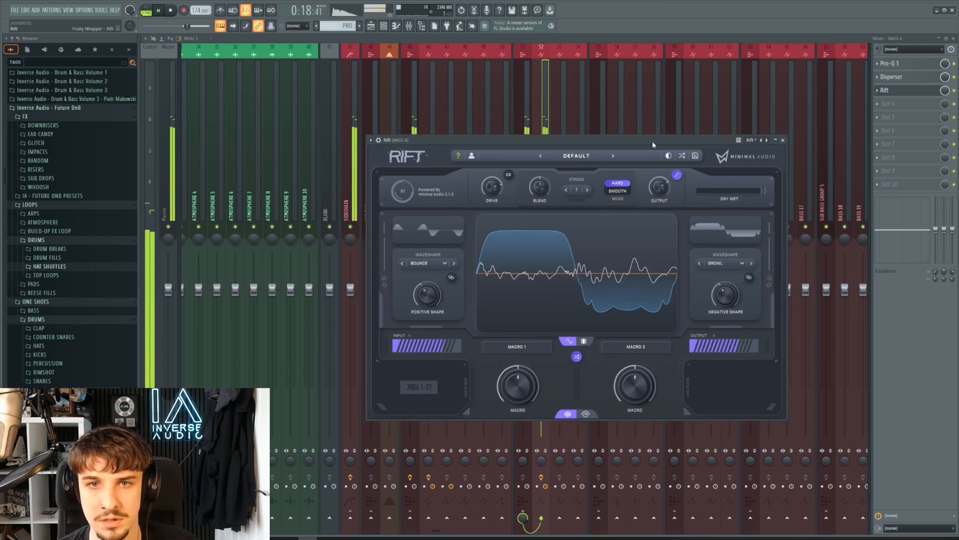
{"action": "key", "text": "space"}
{"action": "left_click", "coordinate": [901, 91]}
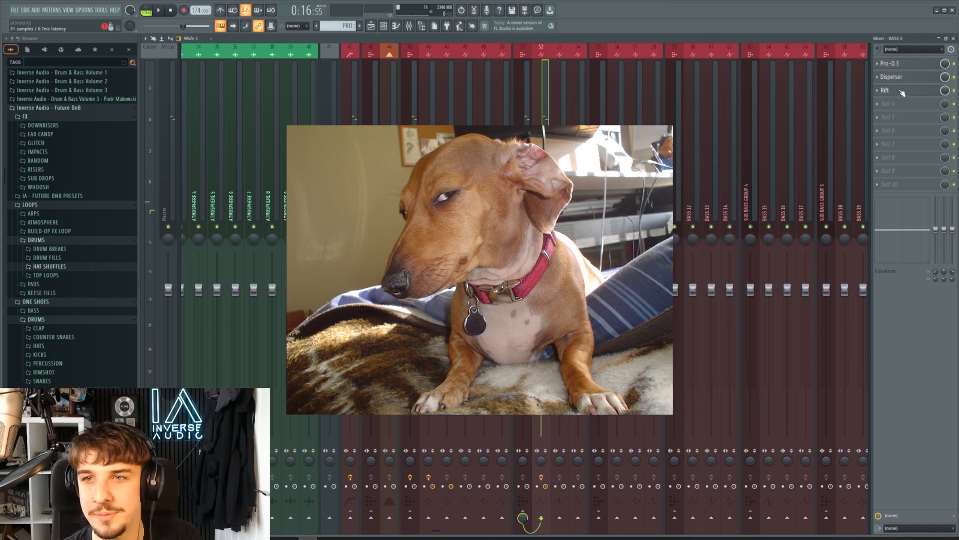
Load Gain Reduction Deluxe into the fourth effect slot of BASS 6 and audition the compressed bass.
{"action": "left_click", "coordinate": [889, 106]}
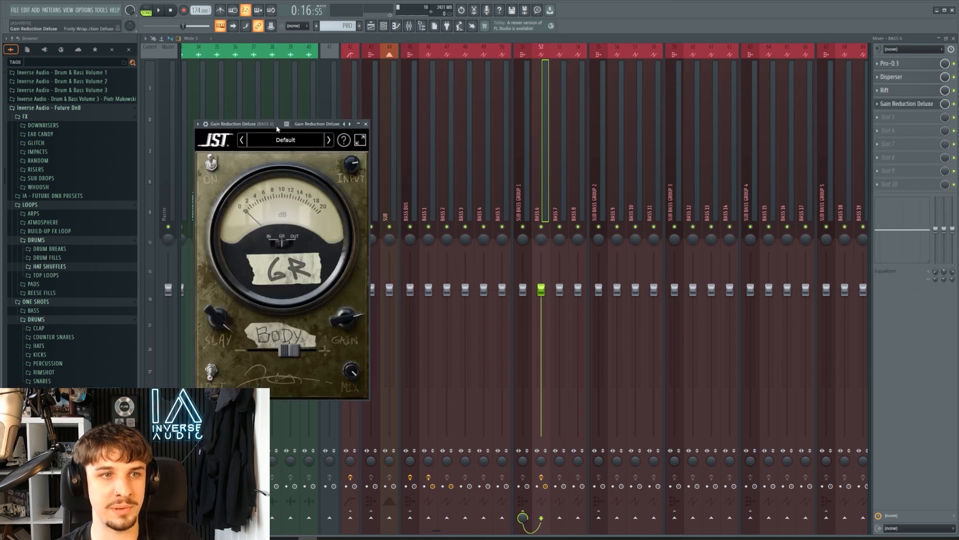
{"action": "left_click_drag", "start_coordinate": [276, 127], "coordinate": [601, 109]}
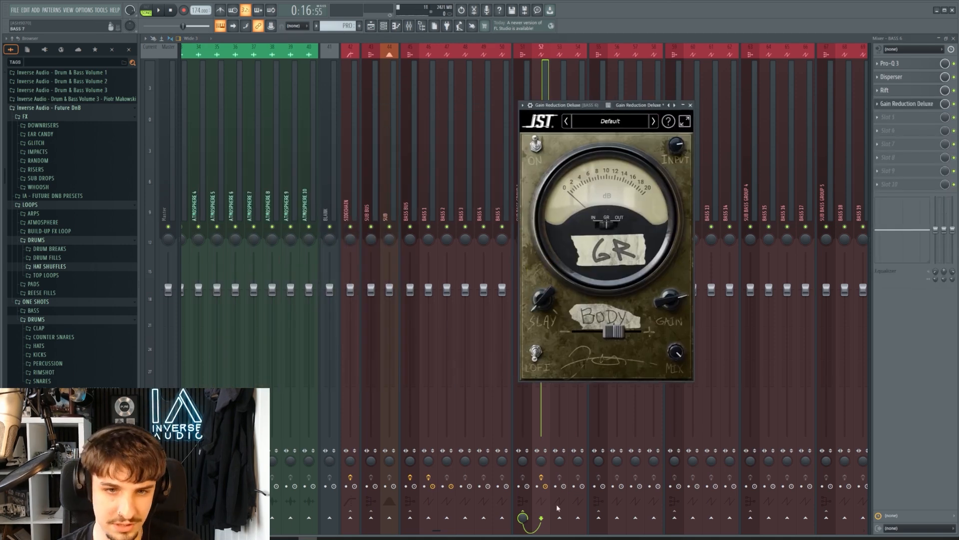
{"action": "left_click_drag", "start_coordinate": [591, 106], "coordinate": [632, 127]}
{"action": "key", "text": "space"}
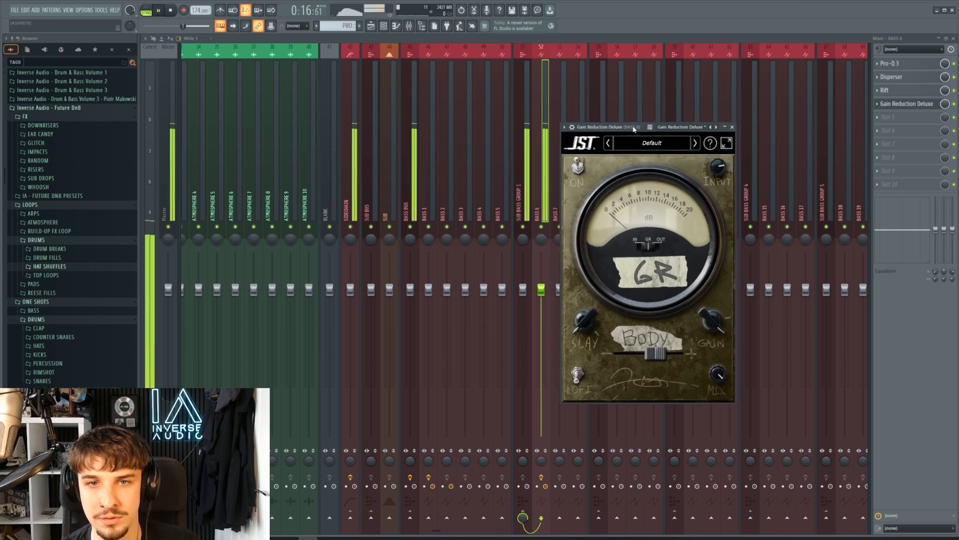
{"action": "key", "text": "space"}
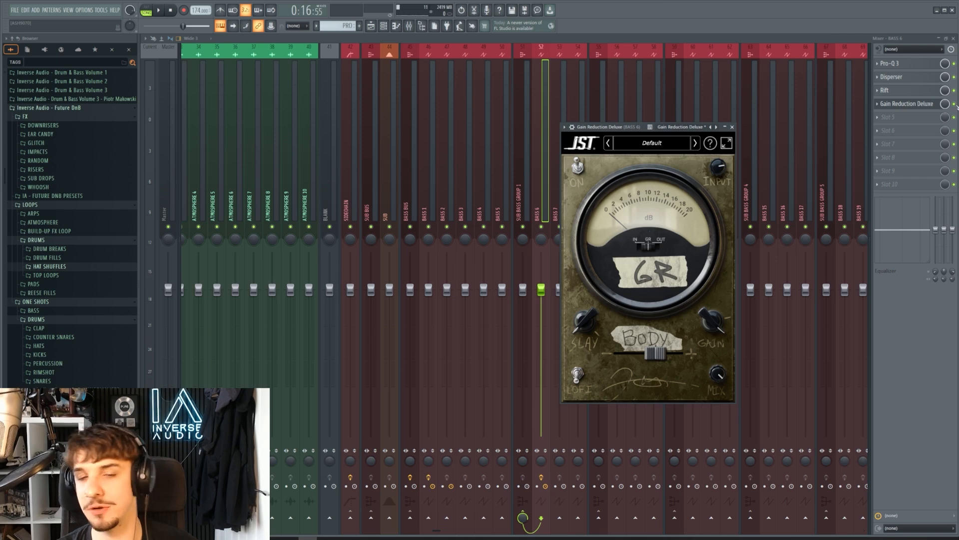
Compare the bass with Gain Reduction Deluxe bypassed and enabled, and return to the playlist.
{"action": "left_click", "coordinate": [956, 104]}
{"action": "key", "text": "space"}
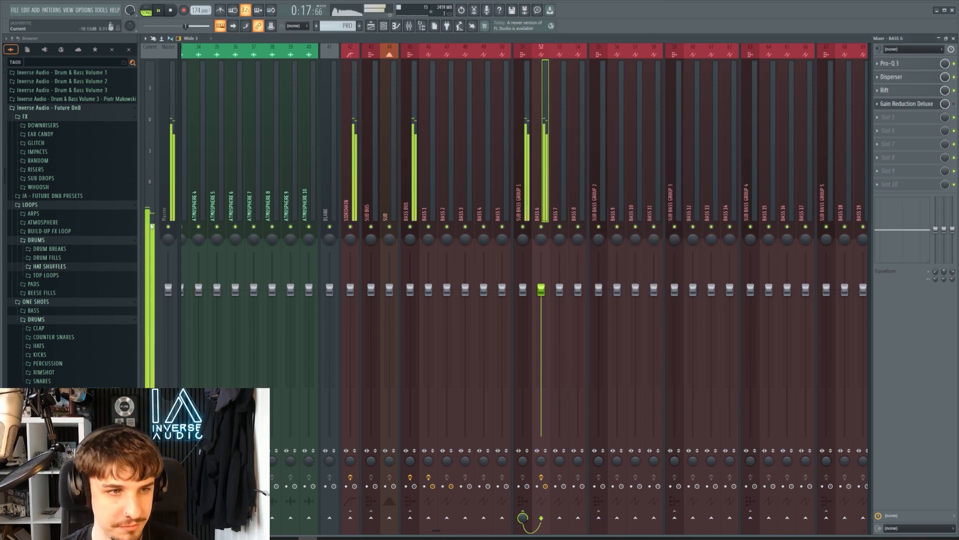
{"action": "key", "text": "space"}
{"action": "key", "text": "space"}
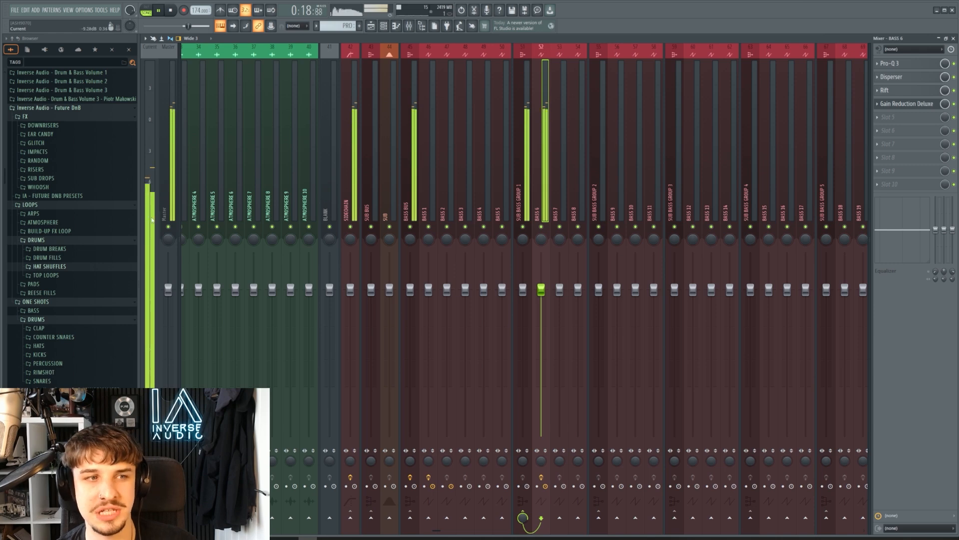
{"action": "key", "text": "space"}
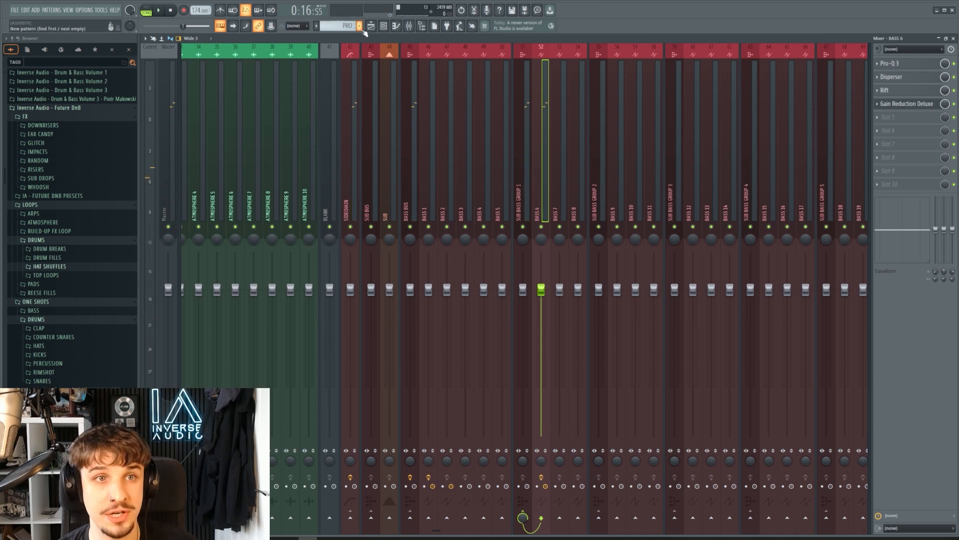
{"action": "key", "text": "F9"}
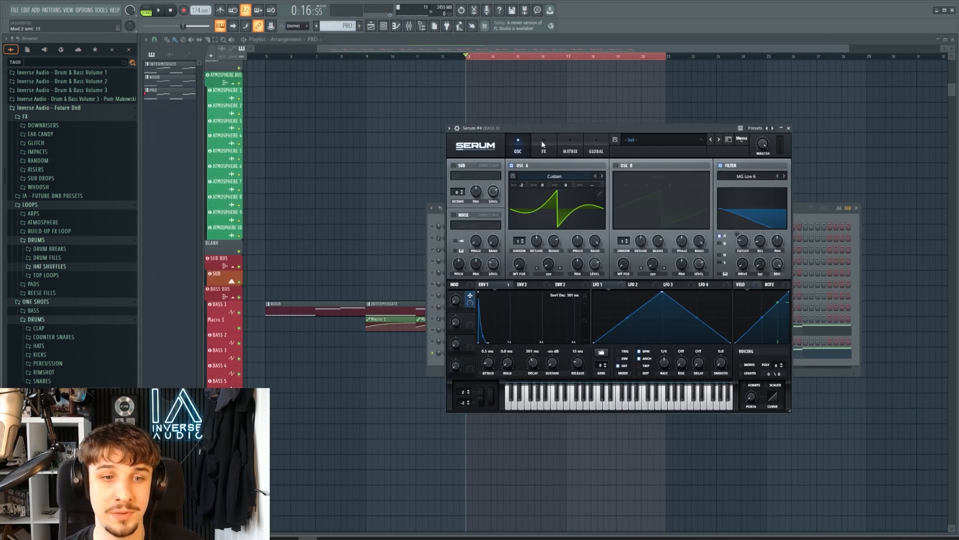
Try Macro 1 on the BASS 6 Serum patch and audition the loop.
{"action": "left_click_drag", "start_coordinate": [542, 128], "coordinate": [575, 134]}
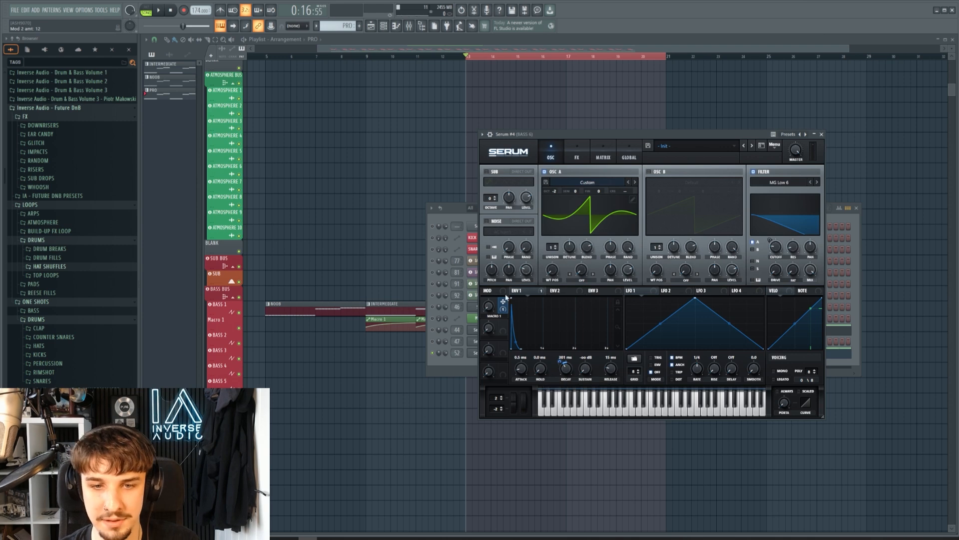
{"action": "left_click_drag", "start_coordinate": [563, 139], "coordinate": [563, 163]}
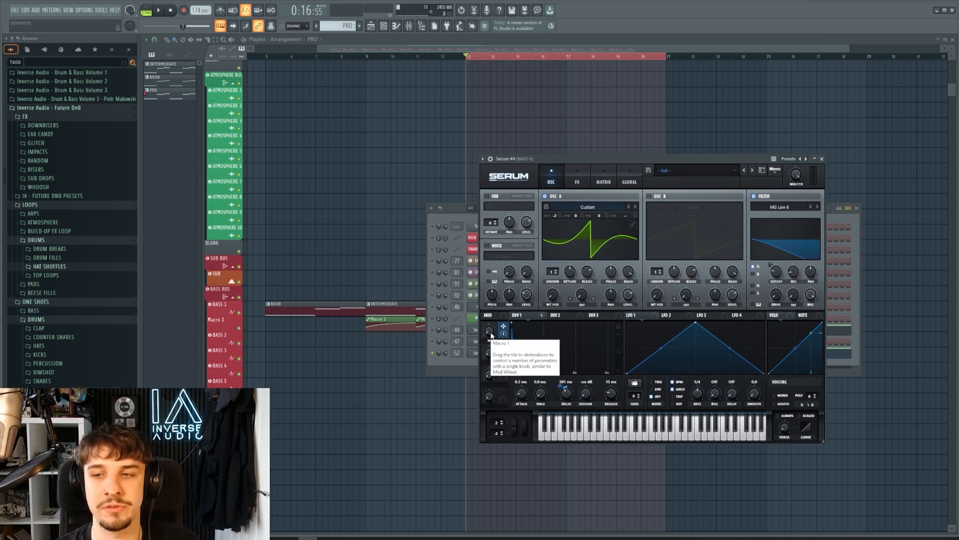
{"action": "key", "text": "space"}
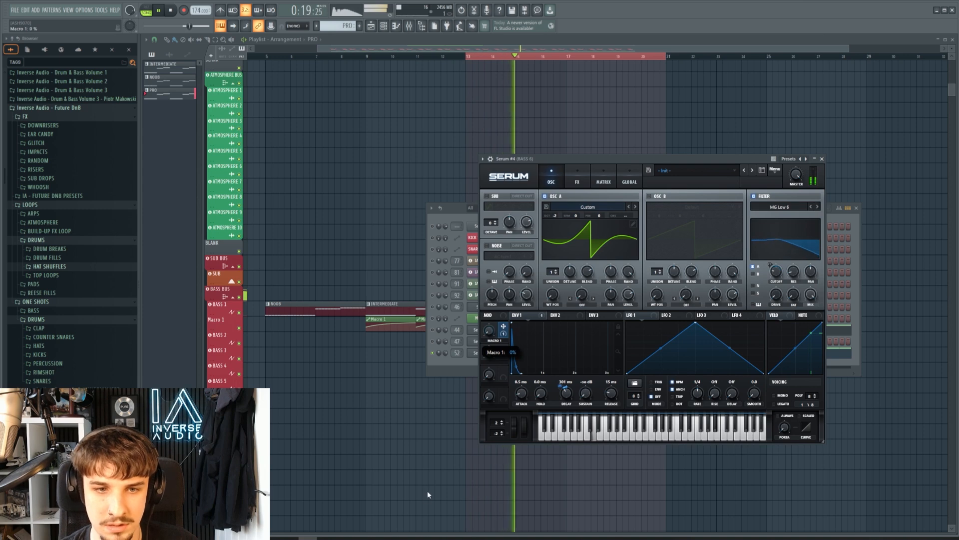
{"action": "key", "text": "space"}
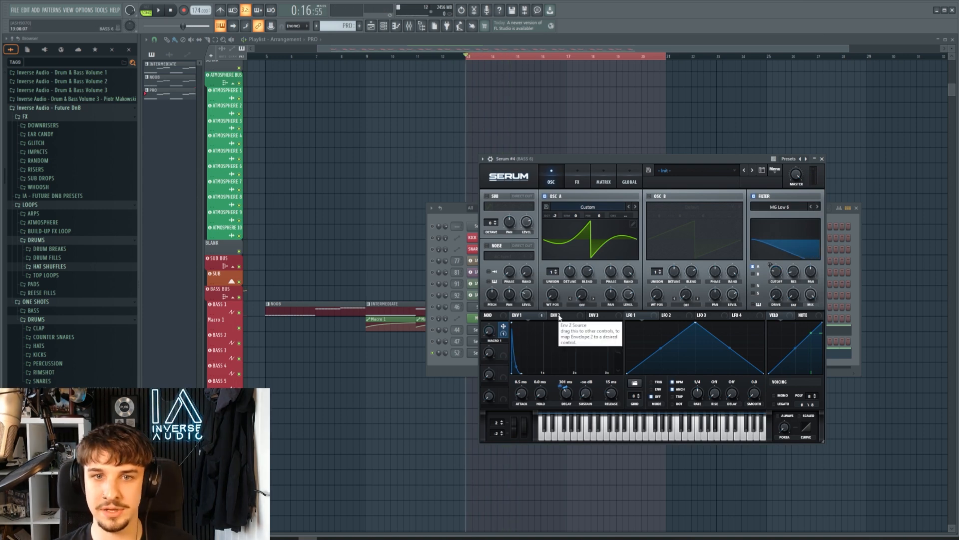
Clone the Serum #4 channel and route the new Serum #5 bass to the BASS 7 mixer track.
{"action": "left_click_drag", "start_coordinate": [607, 160], "coordinate": [655, 146]}
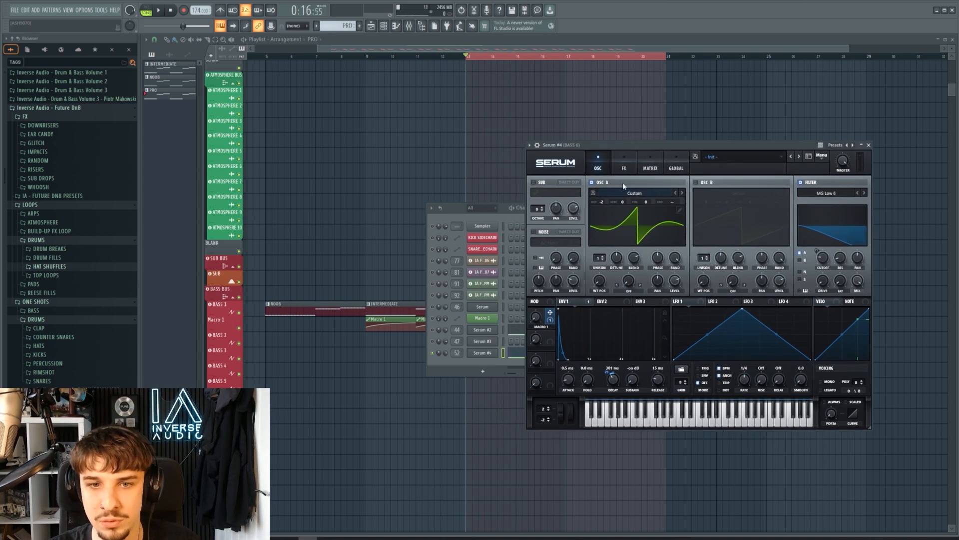
{"action": "right_click", "coordinate": [484, 352]}
{"action": "left_click", "coordinate": [519, 434]}
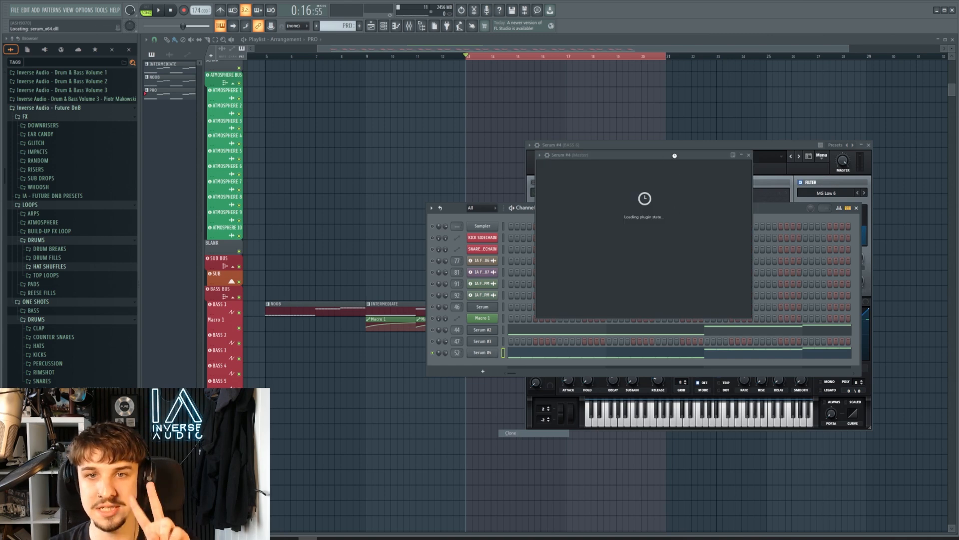
{"action": "mouse_move", "coordinate": [702, 156]}
{"action": "left_mouse_down"}
{"action": "mouse_move", "coordinate": [771, 157]}
{"action": "mouse_move", "coordinate": [530, 147]}
{"action": "left_mouse_up"}
{"action": "left_click", "coordinate": [472, 363]}
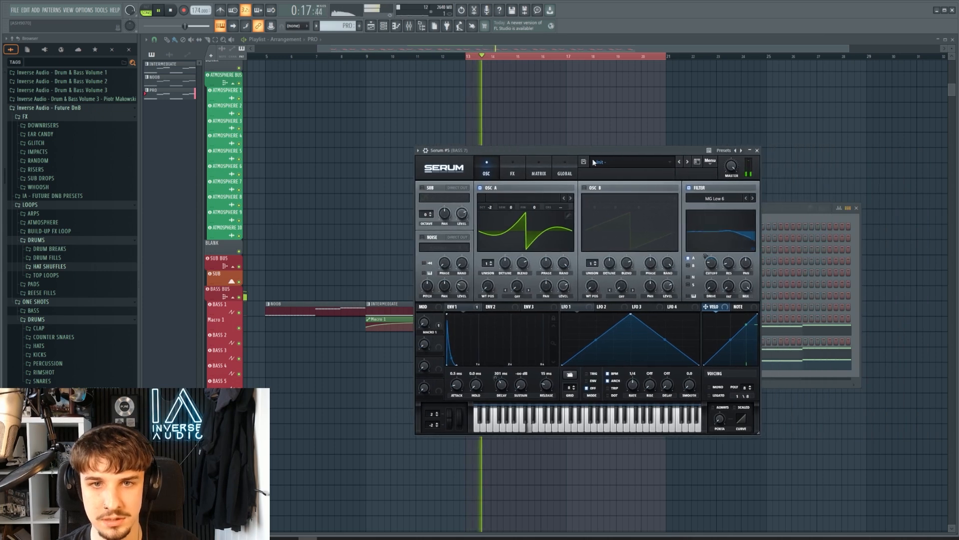
Enable oscillator B in Serum #5 with the ICanHasKick wavetable at position 117, transposed to -2 octaves.
{"action": "left_click", "coordinate": [585, 188]}
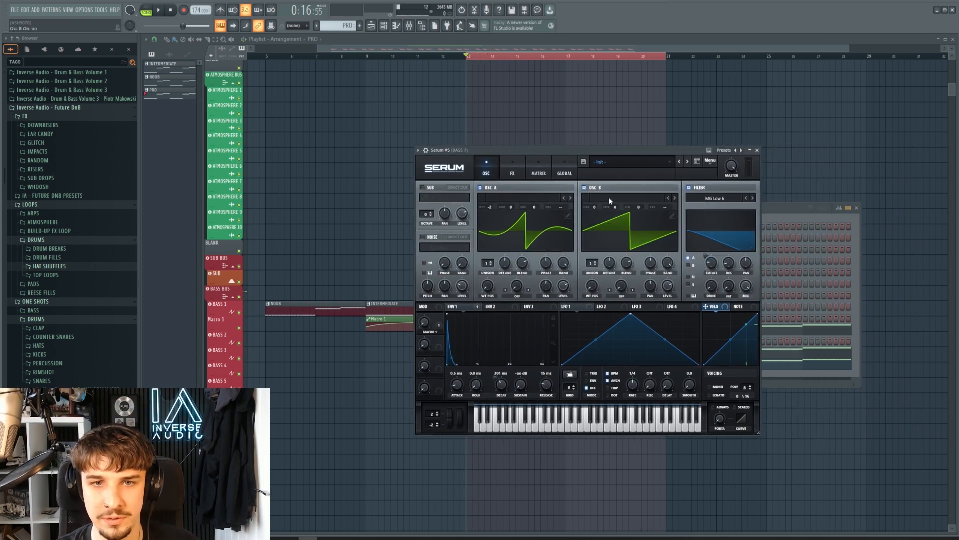
{"action": "left_click", "coordinate": [606, 198]}
{"action": "mouse_move", "coordinate": [617, 218]}
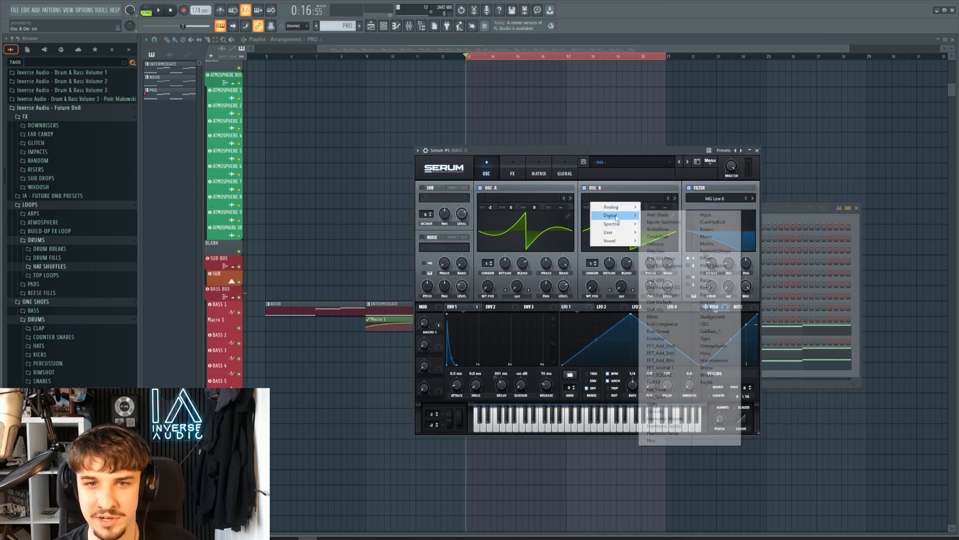
{"action": "left_click", "coordinate": [707, 223]}
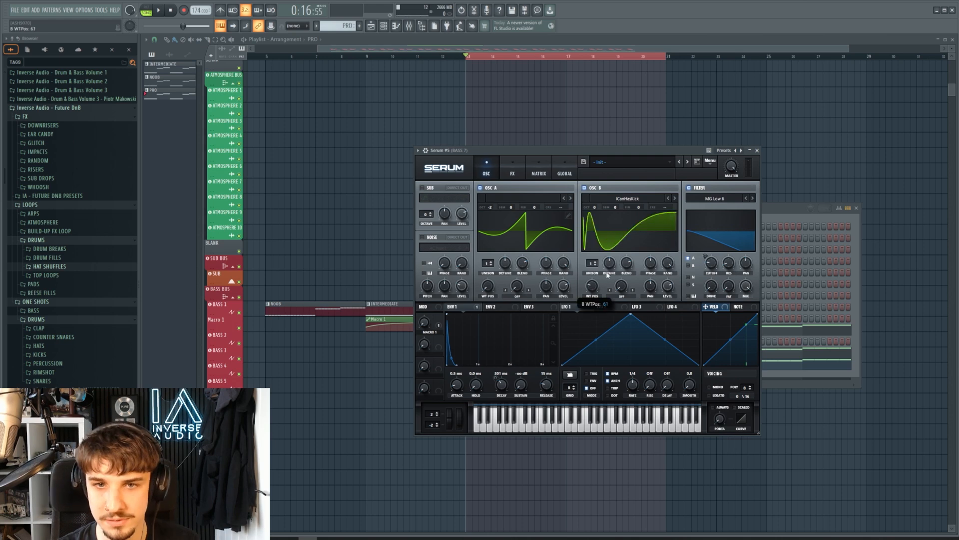
{"action": "mouse_move", "coordinate": [608, 274]}
{"action": "left_mouse_down"}
{"action": "mouse_move", "coordinate": [608, 265]}
{"action": "mouse_move", "coordinate": [591, 273]}
{"action": "left_mouse_up"}
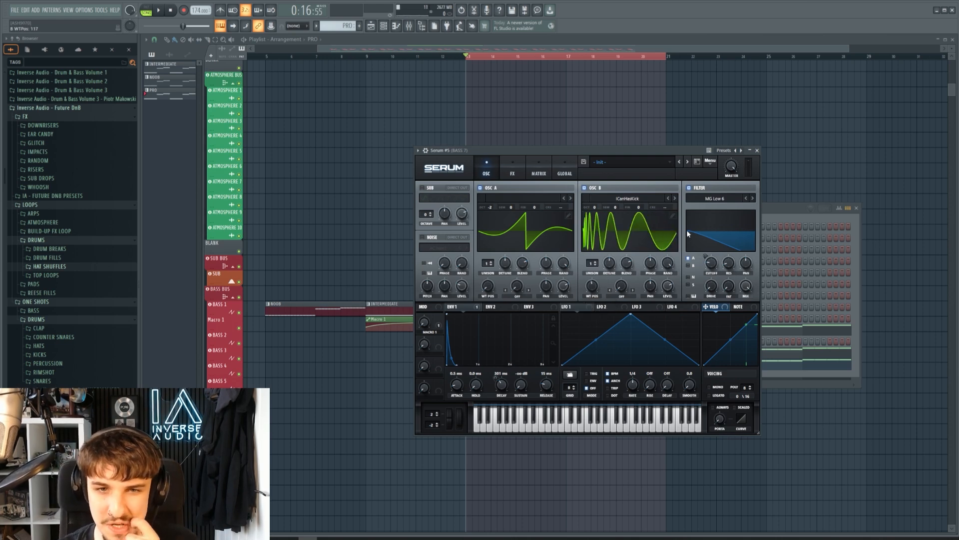
{"action": "left_click_drag", "start_coordinate": [594, 211], "coordinate": [596, 220]}
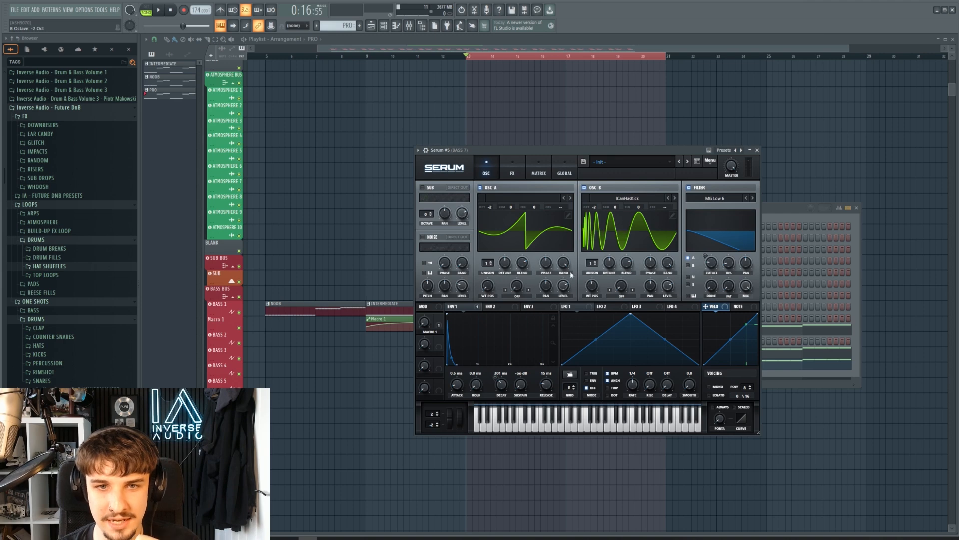
Set oscillator A's warp to FM from B at about 59%, with oscillator B also routed through the filter, auditioning the result.
{"action": "left_click", "coordinate": [523, 298]}
{"action": "left_click", "coordinate": [532, 457]}
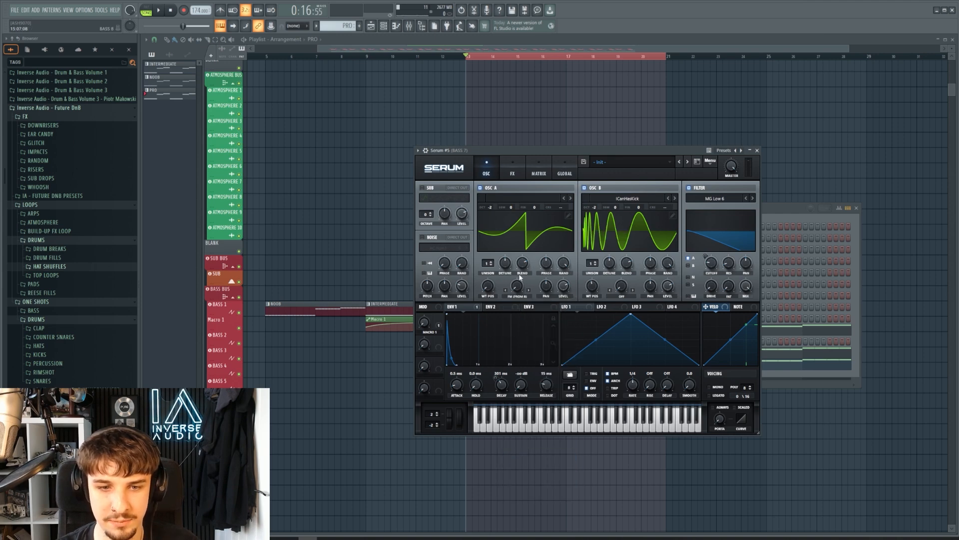
{"action": "key", "text": "space"}
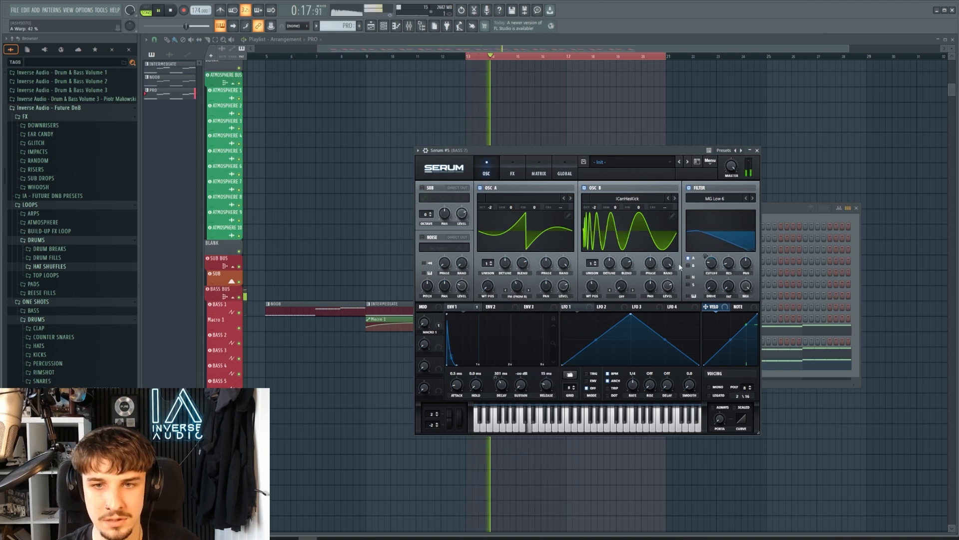
{"action": "left_click_drag", "start_coordinate": [516, 287], "coordinate": [515, 293]}
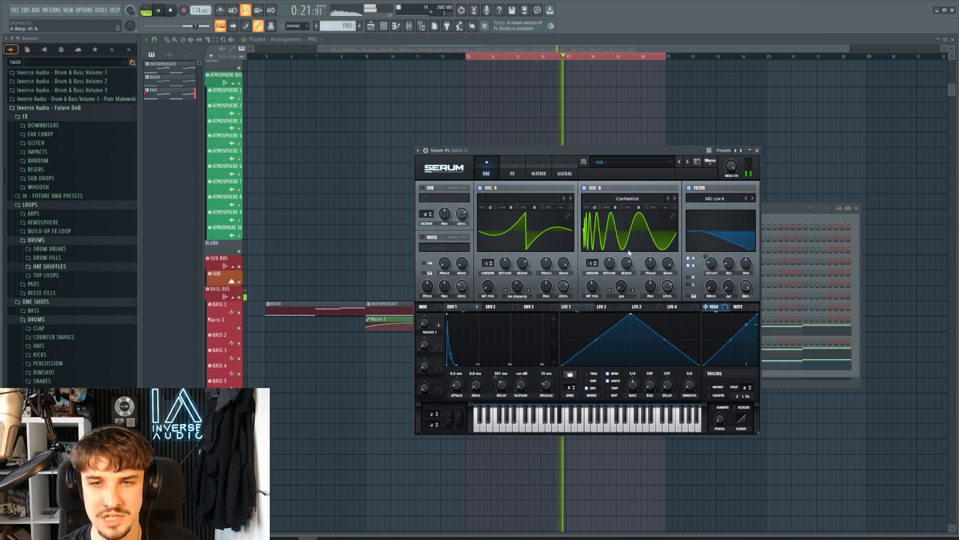
{"action": "left_click_drag", "start_coordinate": [520, 287], "coordinate": [524, 285]}
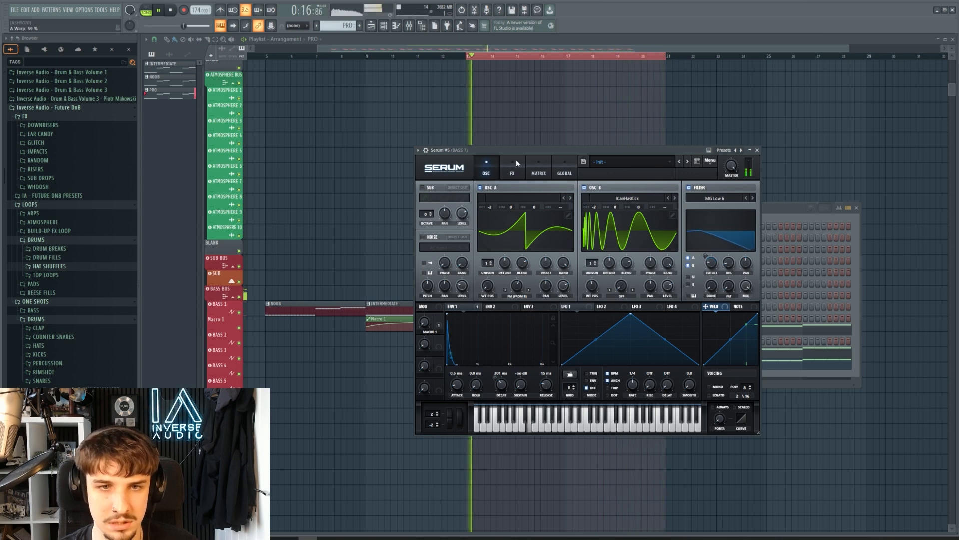
{"action": "key", "text": "space"}
Load Pro-Q 3 into the first effect slot of BASS 7 and shape a steep 48 dB/oct low cut while listening.
{"action": "left_click", "coordinate": [511, 173]}
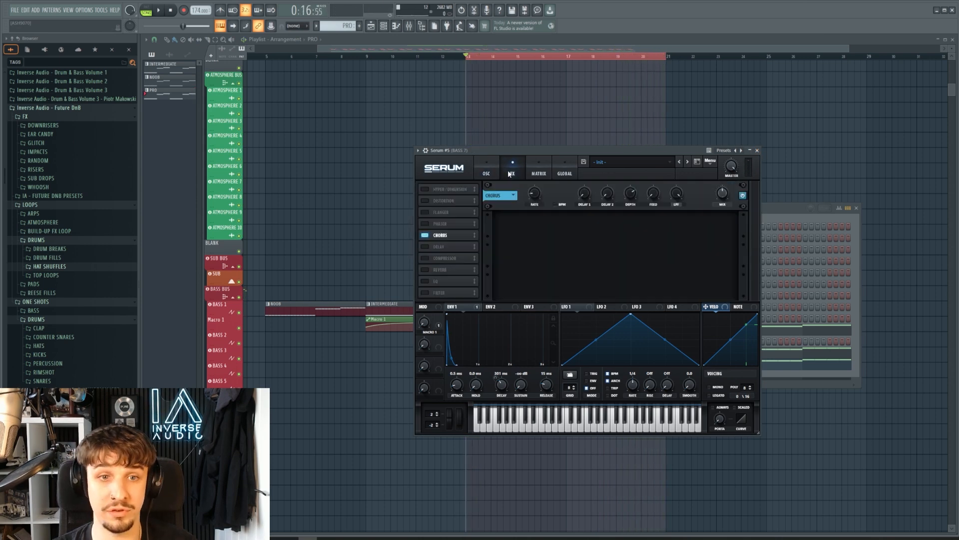
{"action": "left_click", "coordinate": [757, 150]}
{"action": "left_click", "coordinate": [408, 26]}
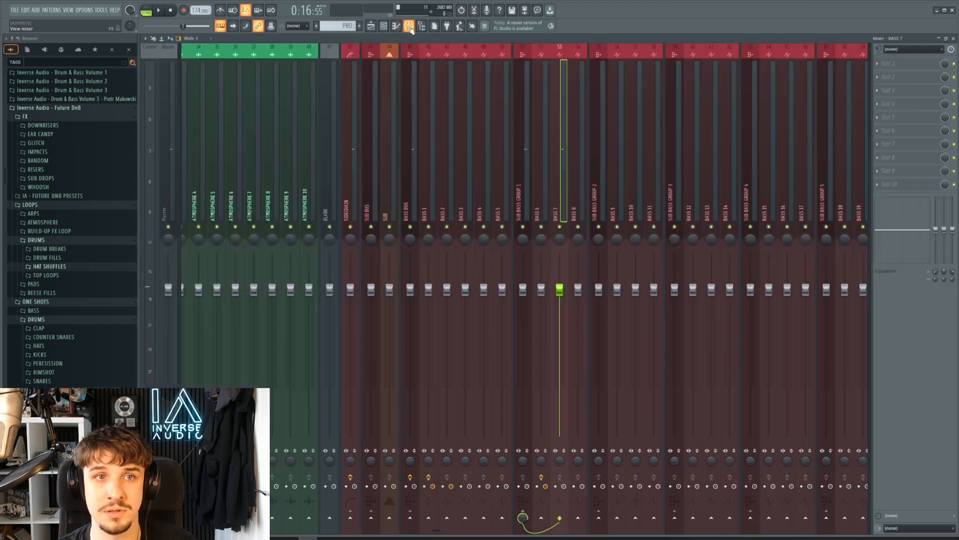
{"action": "left_click_drag", "start_coordinate": [339, 115], "coordinate": [479, 123]}
{"action": "left_click_drag", "start_coordinate": [351, 221], "coordinate": [353, 235]}
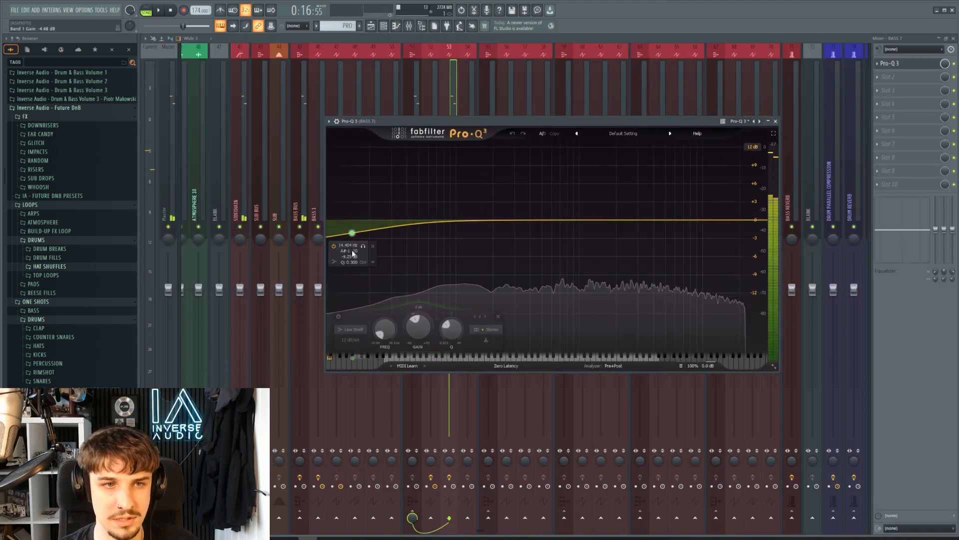
{"action": "left_click", "coordinate": [350, 272]}
{"action": "key", "text": "space"}
{"action": "left_click_drag", "start_coordinate": [352, 281], "coordinate": [454, 223]}
{"action": "left_click", "coordinate": [776, 121]}
Load Disperser into the second effect slot of BASS 7, set its frequency around A4, and audition it.
{"action": "left_click", "coordinate": [878, 76]}
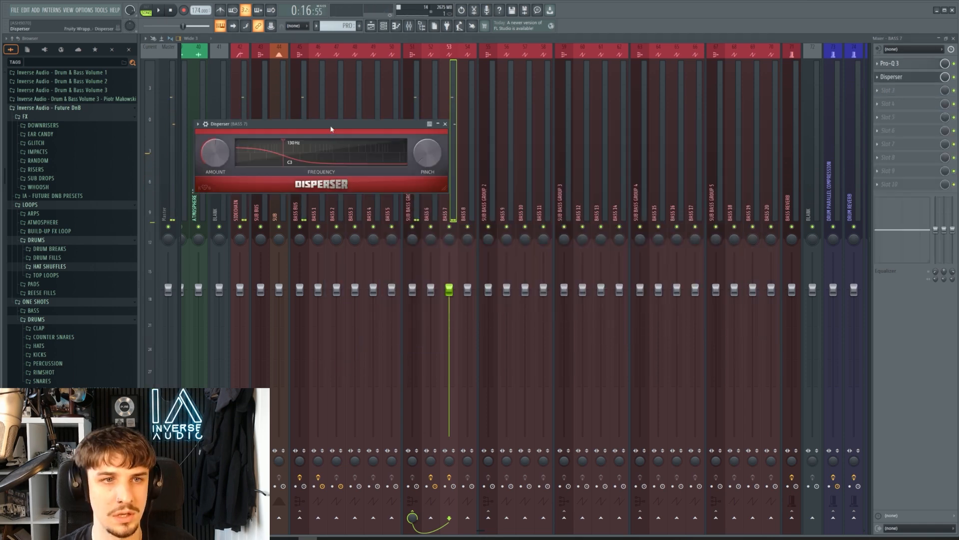
{"action": "left_click_drag", "start_coordinate": [279, 176], "coordinate": [509, 217]}
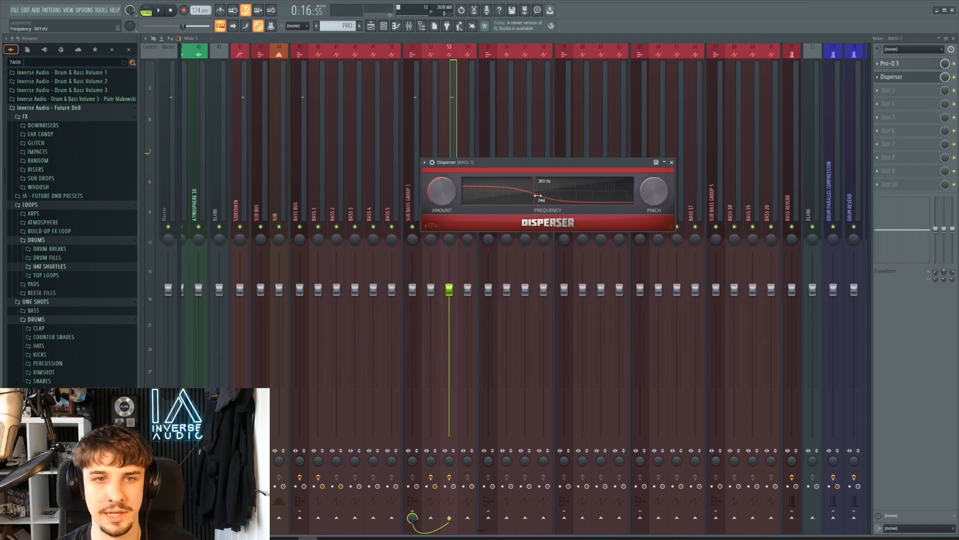
{"action": "key", "text": "space"}
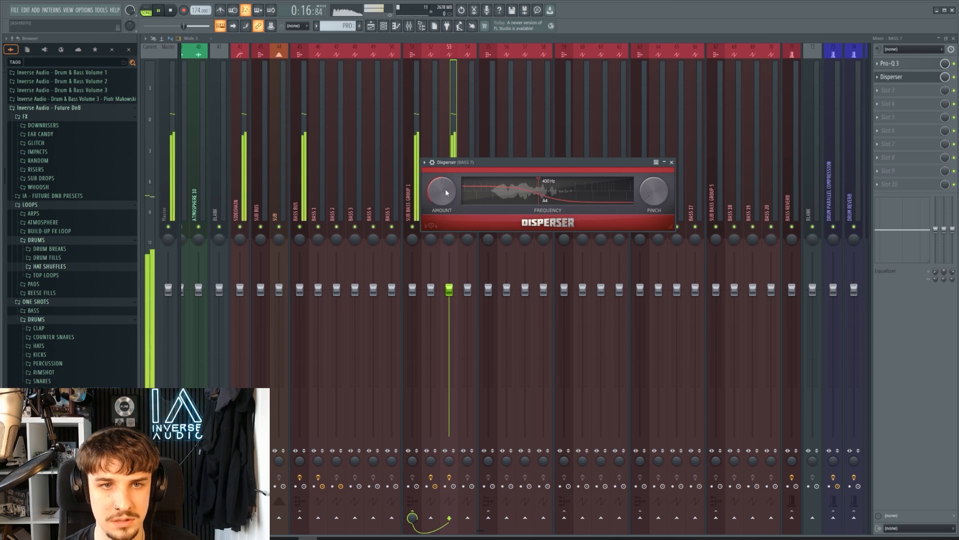
{"action": "left_click", "coordinate": [671, 162]}
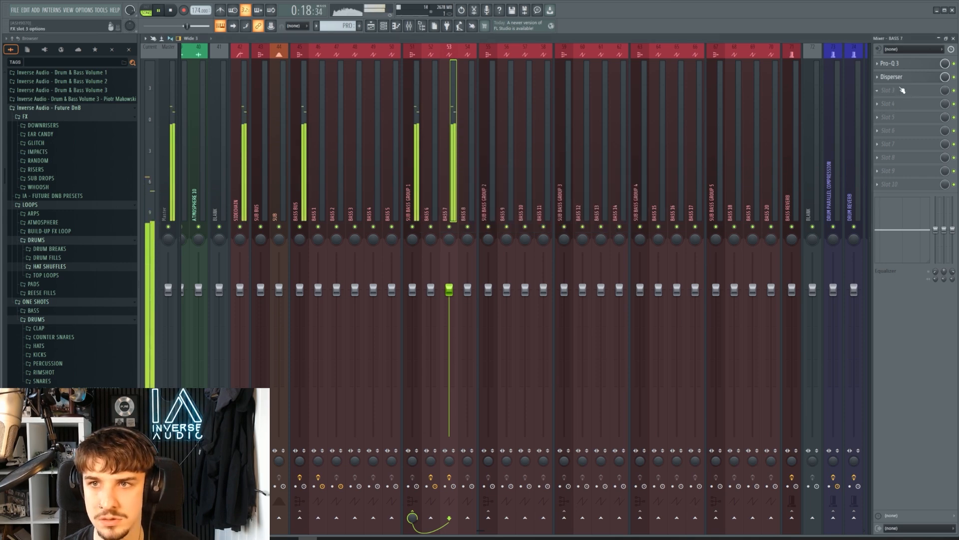
Add a midrange cut and a high-frequency boost in BASS 7's Pro-Q 3 while auditioning the bass.
{"action": "left_click", "coordinate": [890, 63]}
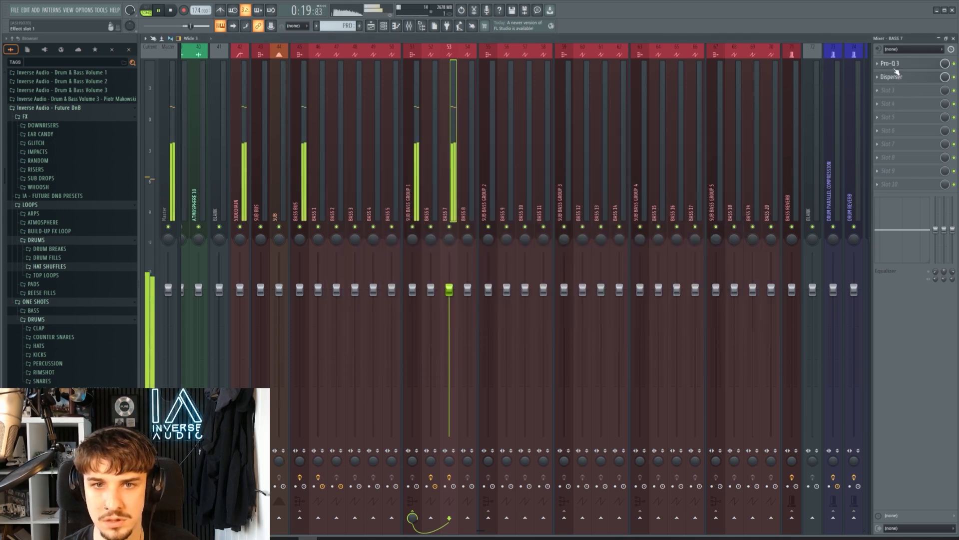
{"action": "left_click", "coordinate": [890, 63]}
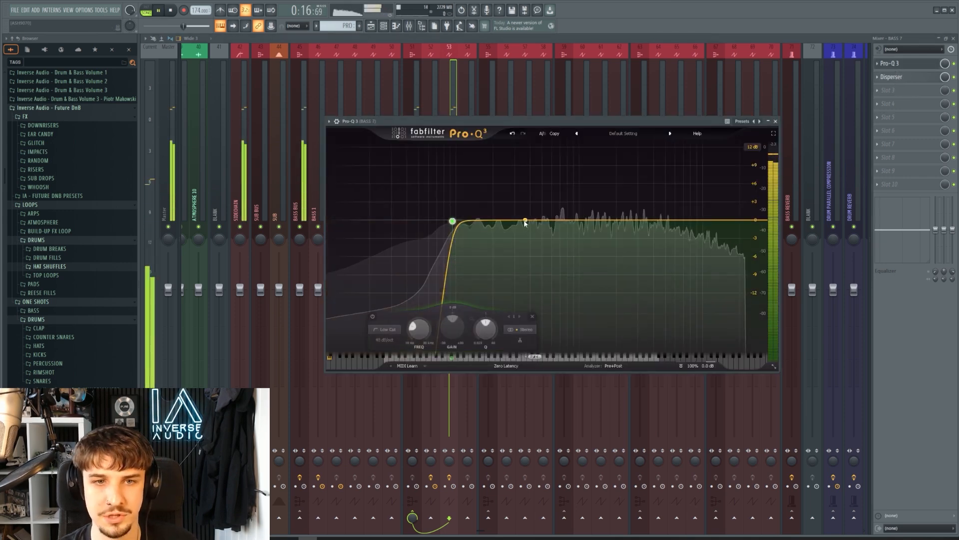
{"action": "left_click_drag", "start_coordinate": [525, 223], "coordinate": [539, 258]}
{"action": "key", "text": "space"}
{"action": "key", "text": "space"}
{"action": "left_click_drag", "start_coordinate": [655, 222], "coordinate": [628, 204]}
{"action": "left_click", "coordinate": [886, 64]}
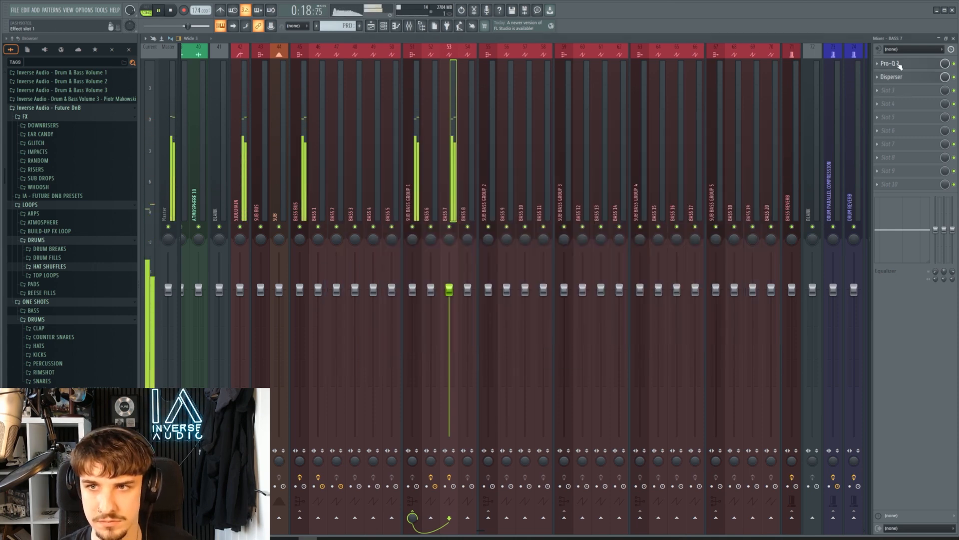
Load kHs Distortion into the third effect slot of BASS 7 in Overdrive mode and adjust its drive while auditioning.
{"action": "left_click", "coordinate": [877, 90]}
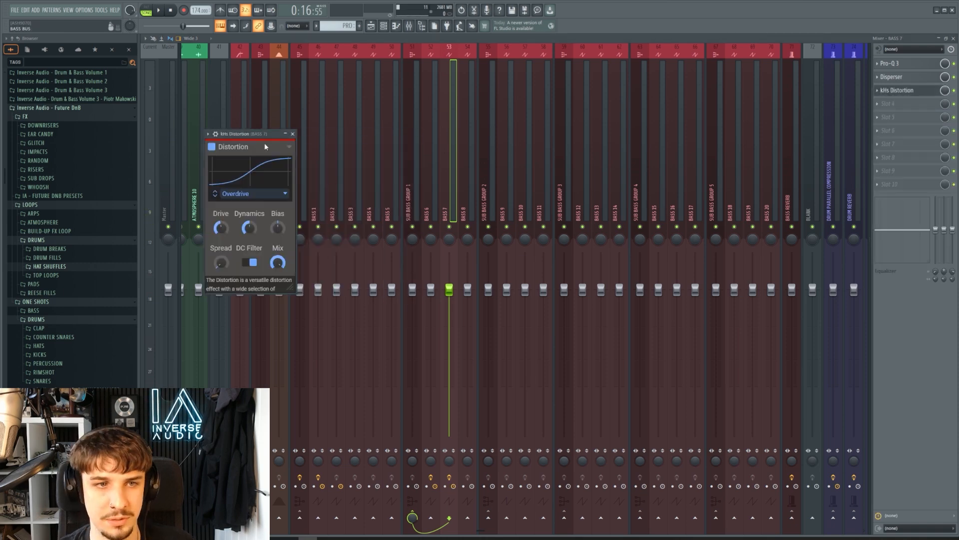
{"action": "left_click_drag", "start_coordinate": [255, 133], "coordinate": [491, 158]}
{"action": "key", "text": "space"}
{"action": "left_click_drag", "start_coordinate": [456, 253], "coordinate": [455, 245]}
{"action": "key", "text": "space"}
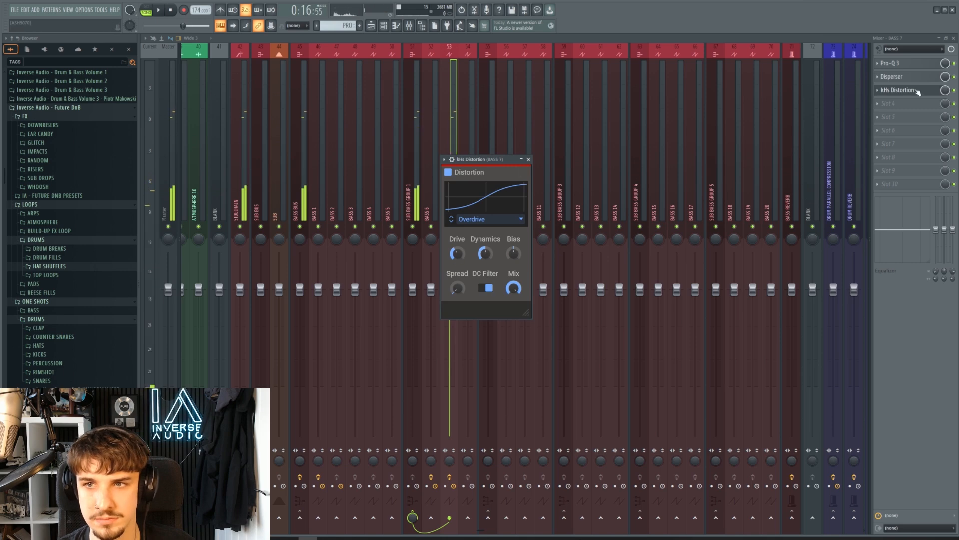
{"action": "left_click", "coordinate": [916, 92]}
Load Gain Reduction Deluxe into the fourth effect slot of BASS 7, audition it, and lower the track's fader by about 4.1 dB.
{"action": "left_click", "coordinate": [909, 102]}
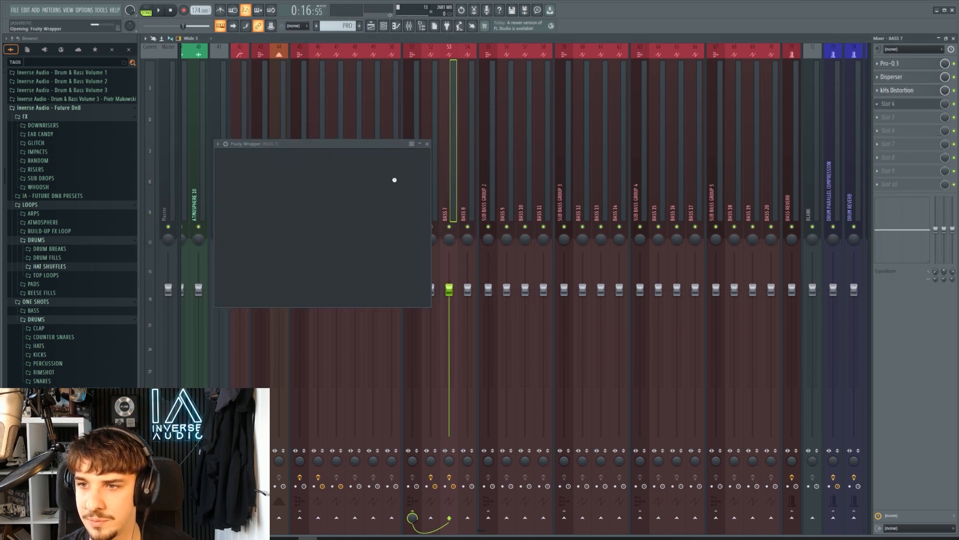
{"action": "left_click_drag", "start_coordinate": [304, 144], "coordinate": [650, 96]}
{"action": "key", "text": "space"}
{"action": "mouse_move", "coordinate": [583, 288]}
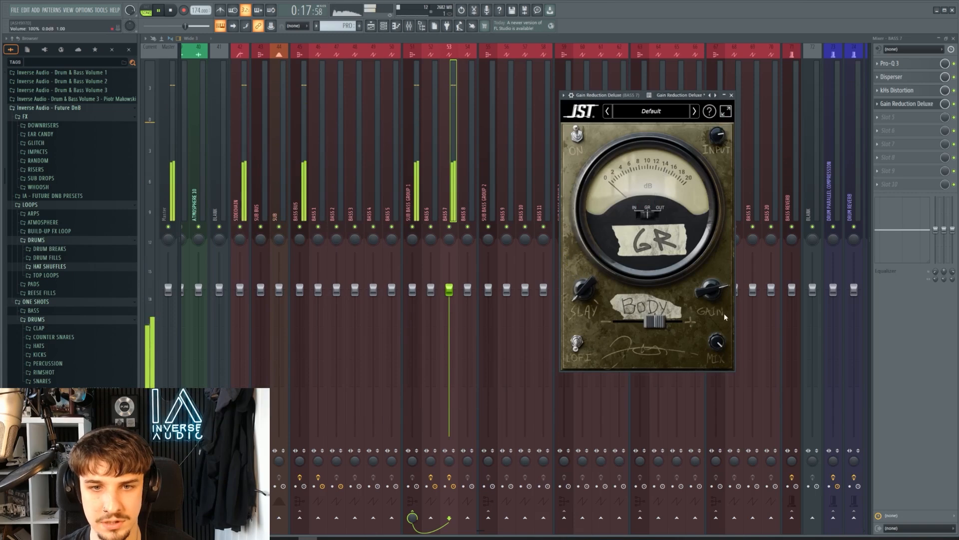
{"action": "left_click_drag", "start_coordinate": [720, 95], "coordinate": [713, 141]}
{"action": "left_click", "coordinate": [724, 140]}
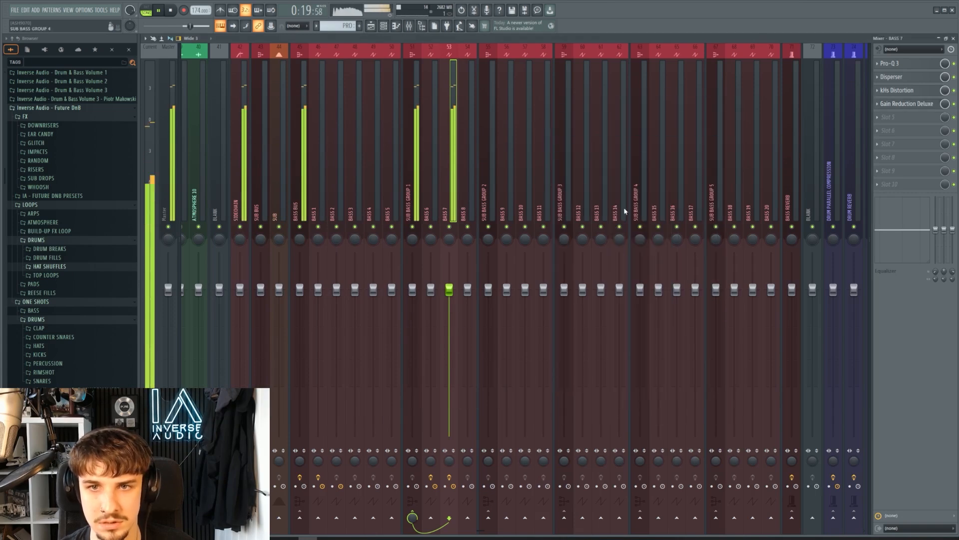
{"action": "left_click_drag", "start_coordinate": [449, 288], "coordinate": [449, 315]}
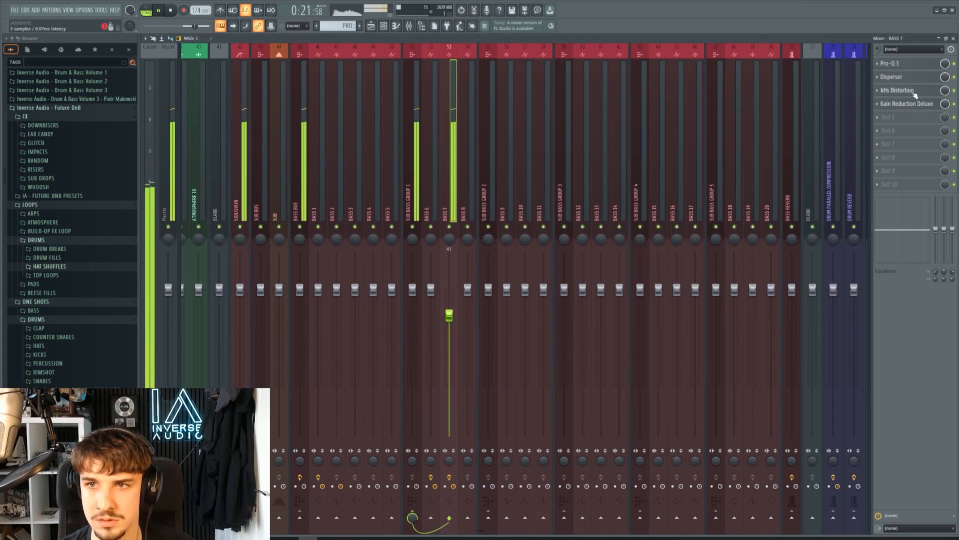
{"action": "key", "text": "space"}
Clone the Serum #5 channel for another bass layer and bring up the Serum #5 synth.
{"action": "left_click", "coordinate": [383, 25]}
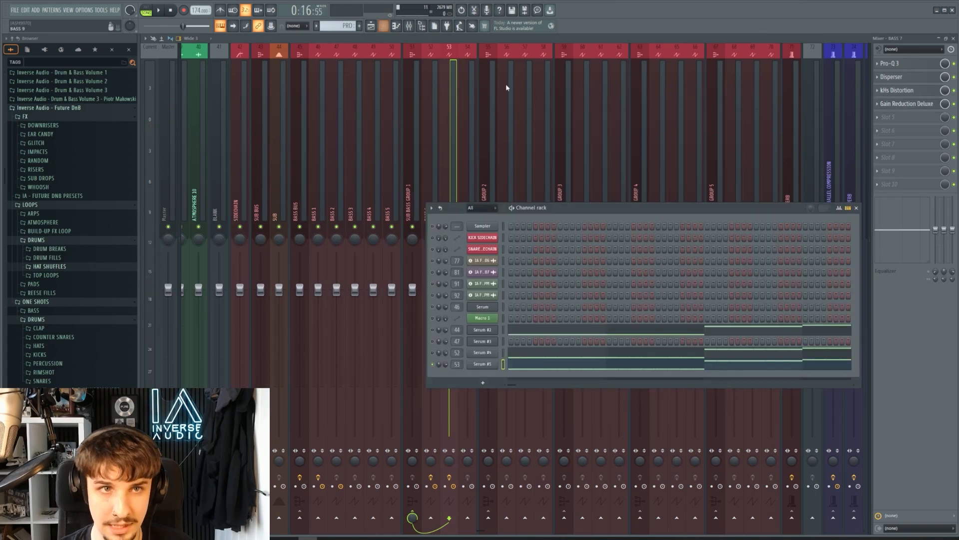
{"action": "left_click", "coordinate": [483, 365]}
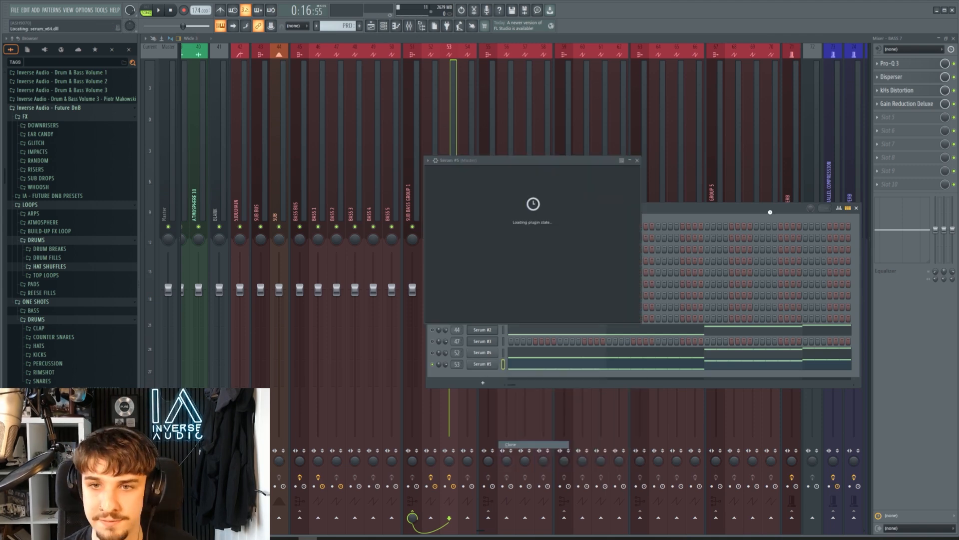
{"action": "left_click", "coordinate": [503, 365]}
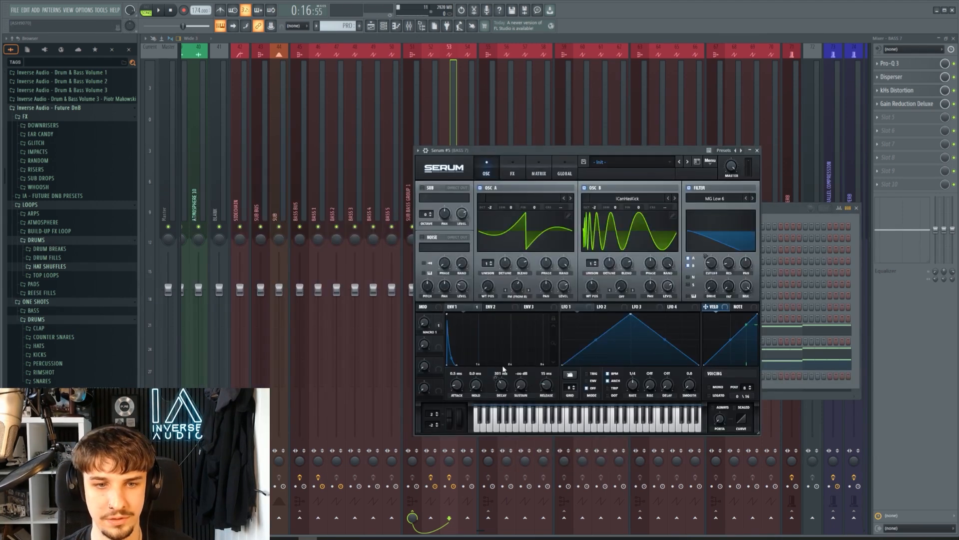
Copy the Serum #5 notes into the Serum #6 channel on mixer track 54 and open its synth.
{"action": "key", "text": "ctrl+c"}
{"action": "key", "text": "Escape"}
{"action": "left_click", "coordinate": [503, 376]}
{"action": "key", "text": "ctrl+v"}
{"action": "scroll", "coordinate": [457, 375], "scroll_direction": "up", "scroll_amount": 1}
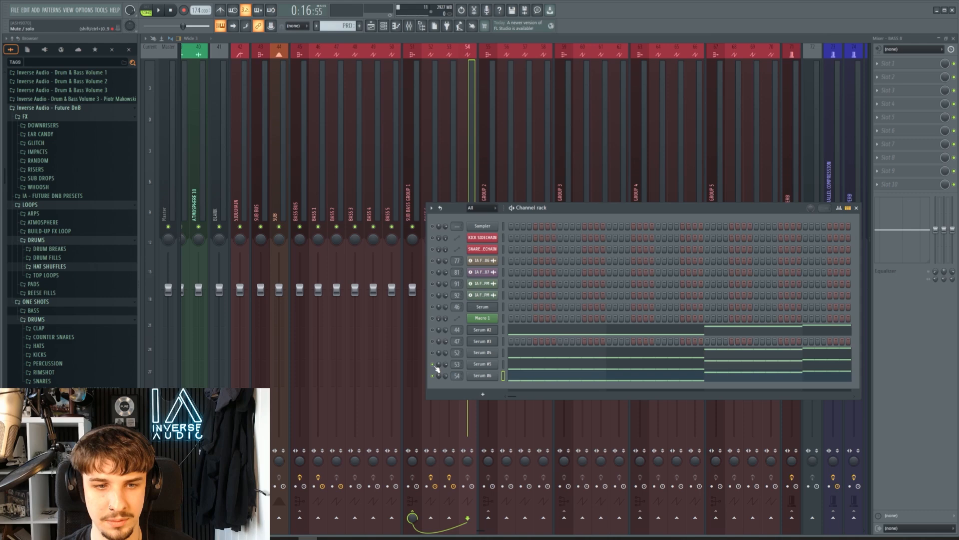
{"action": "left_click", "coordinate": [474, 376]}
Turn off oscillator B, load the Monster 4 [SL] wavetable into oscillator A, and adjust its wavetable position while auditioning.
{"action": "left_click", "coordinate": [579, 169]}
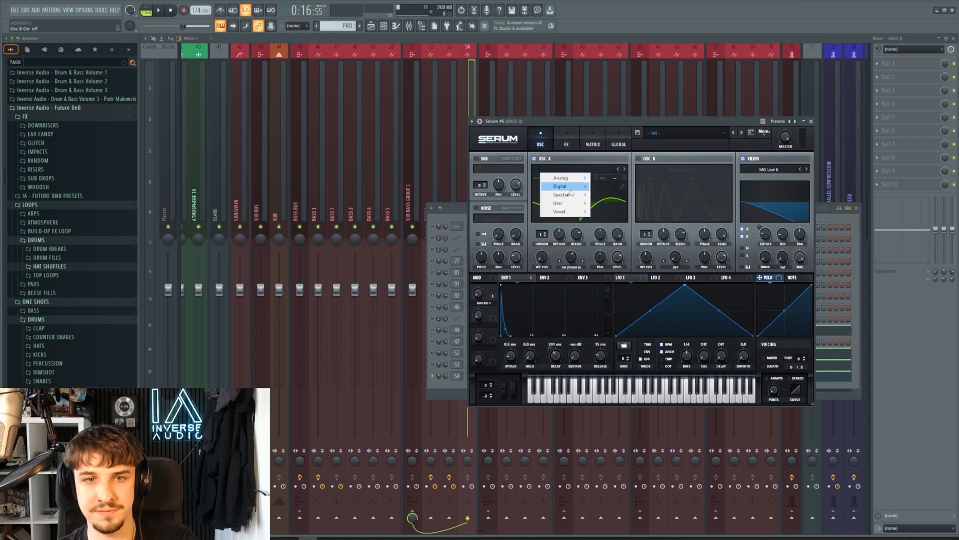
{"action": "mouse_move", "coordinate": [570, 190]}
{"action": "left_click", "coordinate": [607, 267]}
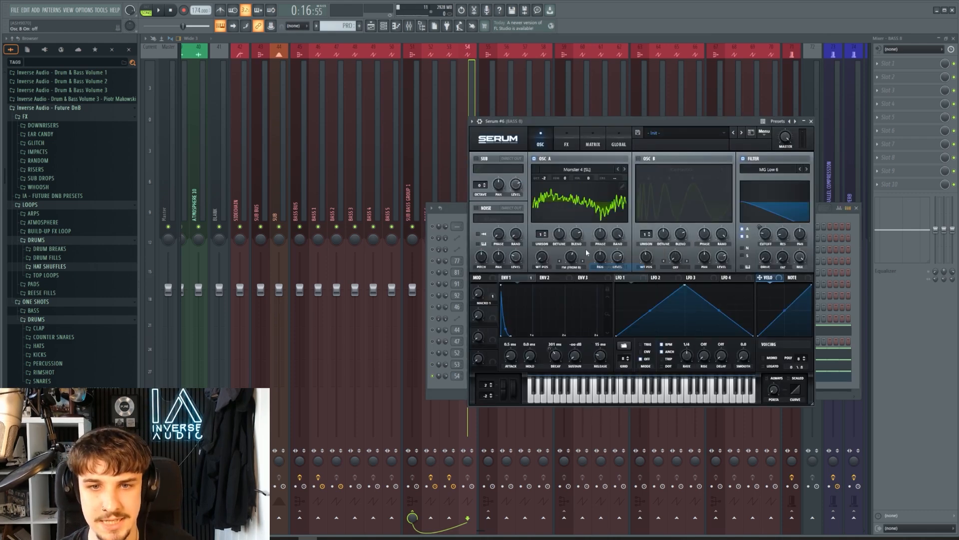
{"action": "key", "text": "space"}
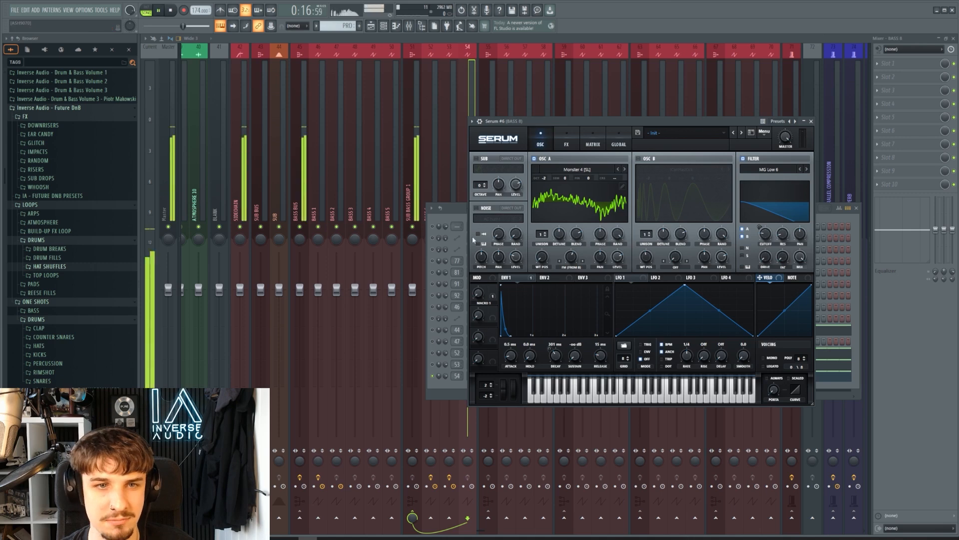
{"action": "left_click_drag", "start_coordinate": [542, 256], "coordinate": [545, 240]}
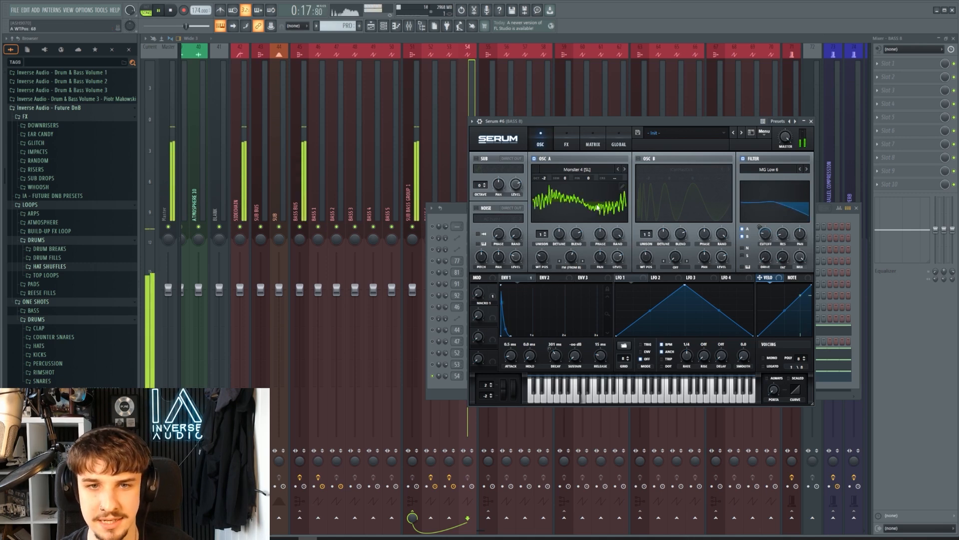
{"action": "key", "text": "space"}
Enable the AC hum1 noise oscillator with Env 1 modulating its level, and adjust oscillator A's wavetable position during playback.
{"action": "left_click", "coordinate": [476, 208]}
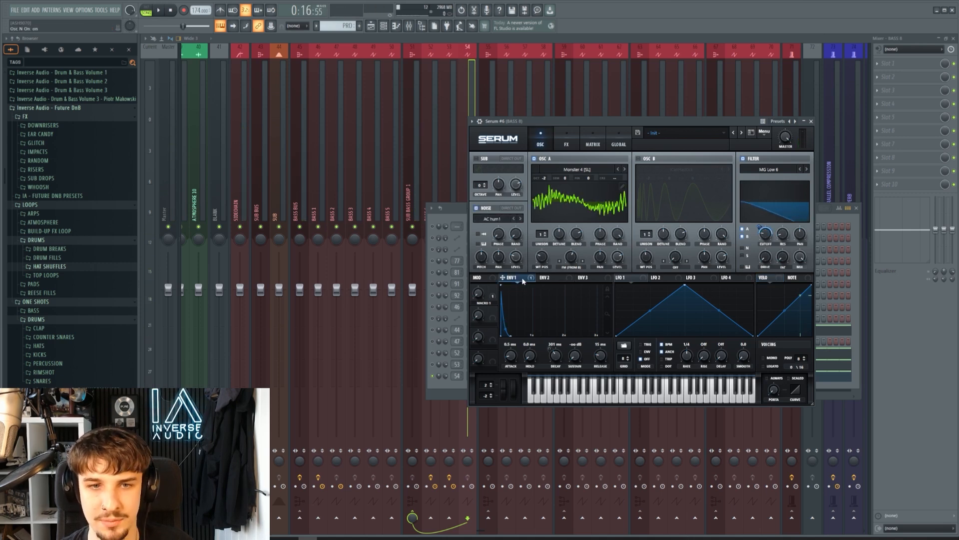
{"action": "key", "text": "space"}
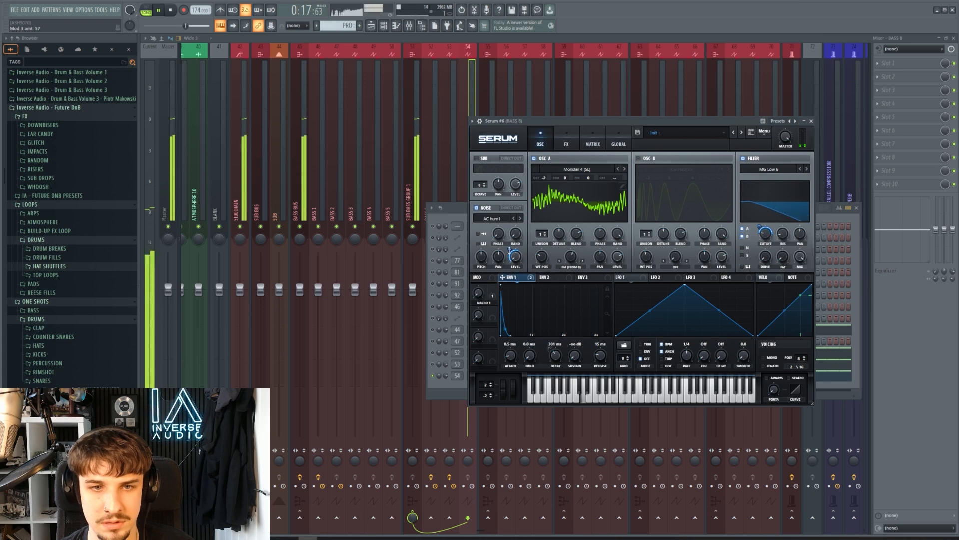
{"action": "mouse_move", "coordinate": [544, 257]}
{"action": "left_mouse_down"}
{"action": "mouse_move", "coordinate": [543, 244]}
{"action": "mouse_move", "coordinate": [549, 276]}
{"action": "left_mouse_up"}
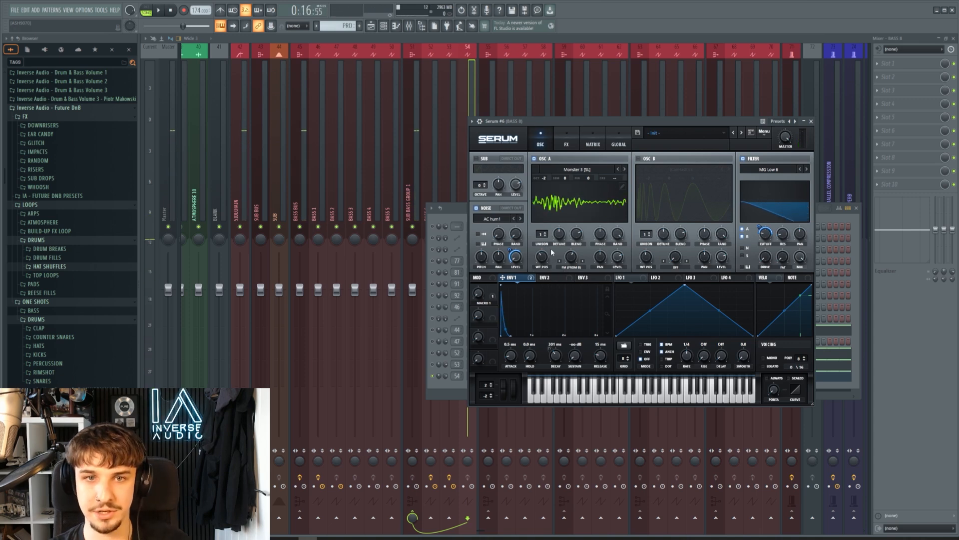
Compare neighbouring Monster wavetables in oscillator A, settle on Monster 4 [SL], and fine-tune its wavetable position while auditioning.
{"action": "key", "text": "space"}
{"action": "left_click", "coordinate": [618, 169]}
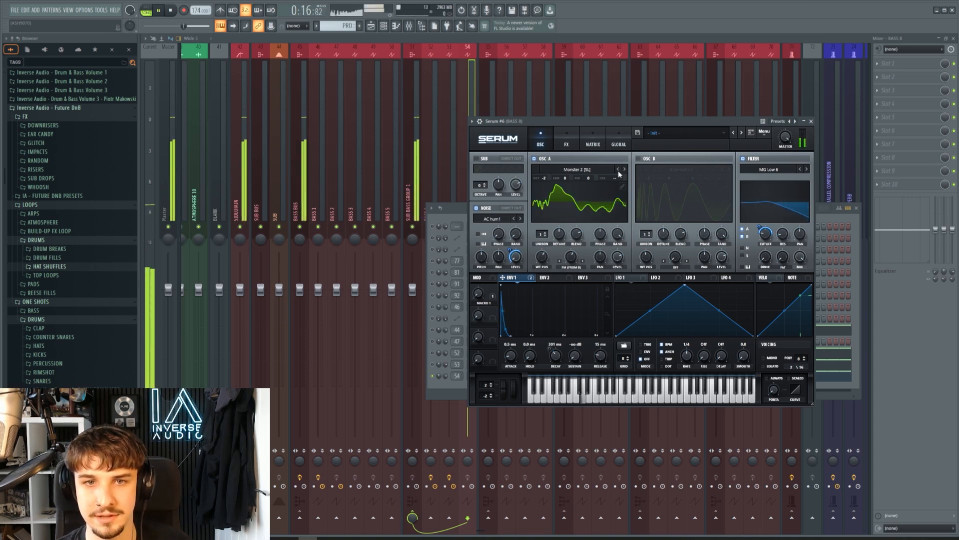
{"action": "left_click", "coordinate": [625, 170]}
{"action": "left_click", "coordinate": [624, 170]}
{"action": "key", "text": "space"}
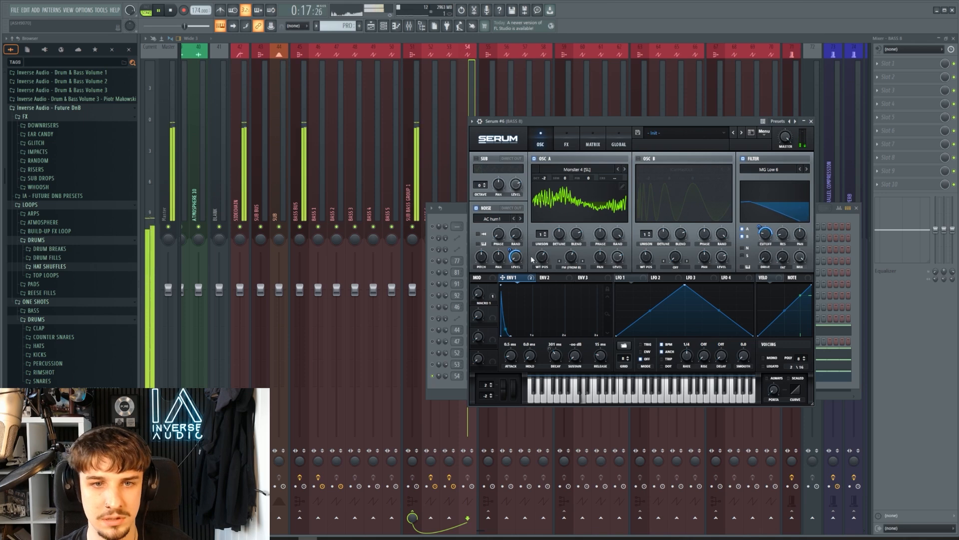
{"action": "left_click_drag", "start_coordinate": [541, 258], "coordinate": [546, 267]}
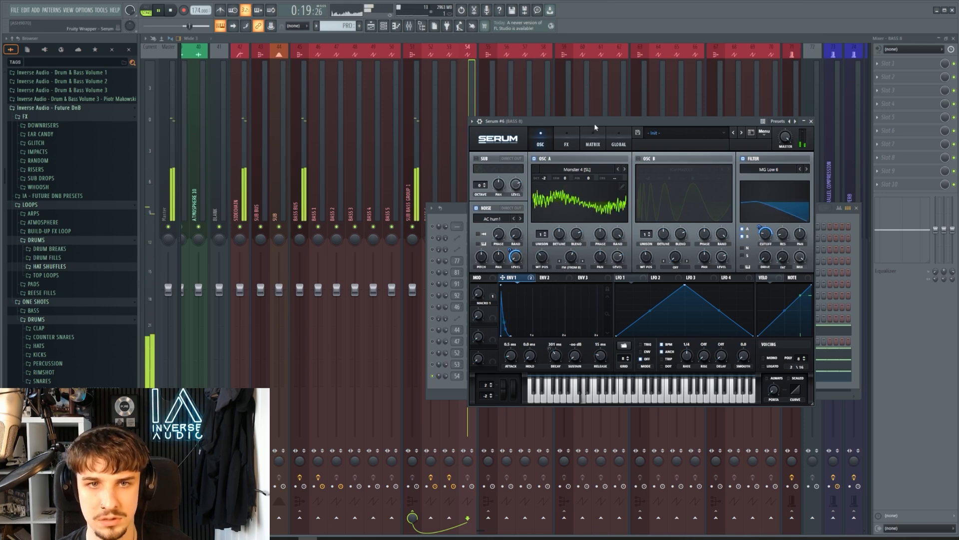
{"action": "left_click_drag", "start_coordinate": [595, 123], "coordinate": [667, 98]}
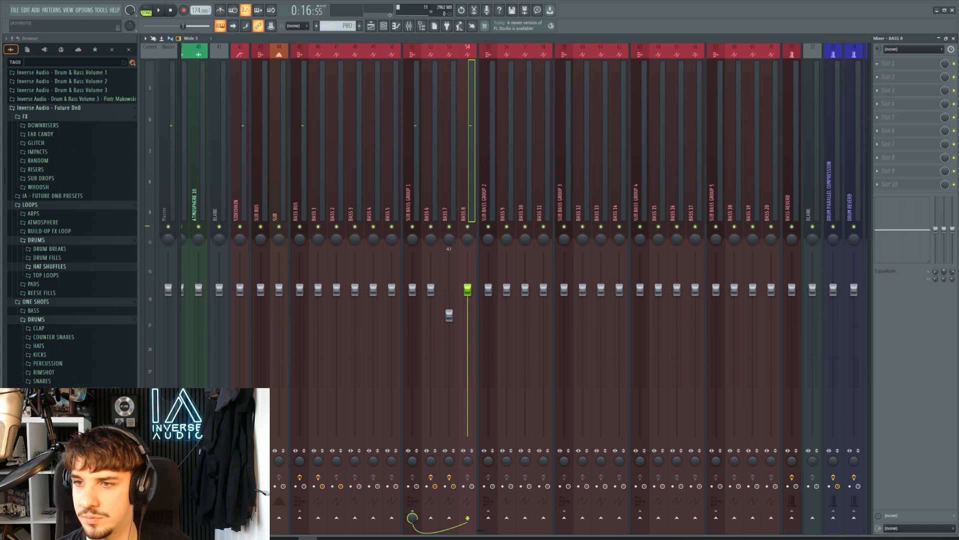
Set up Pro-Q 3 on BASS 8 with a steep low cut and a cut of about 3 dB near 240 Hz.
{"action": "left_click_drag", "start_coordinate": [218, 233], "coordinate": [381, 251]}
{"action": "left_click", "coordinate": [213, 277]}
{"action": "left_click", "coordinate": [231, 283]}
{"action": "key", "text": "space"}
{"action": "scroll", "coordinate": [339, 234], "scroll_direction": "up", "scroll_amount": 3}
{"action": "scroll", "coordinate": [371, 256], "scroll_direction": "down", "scroll_amount": 3}
{"action": "key", "text": "space"}
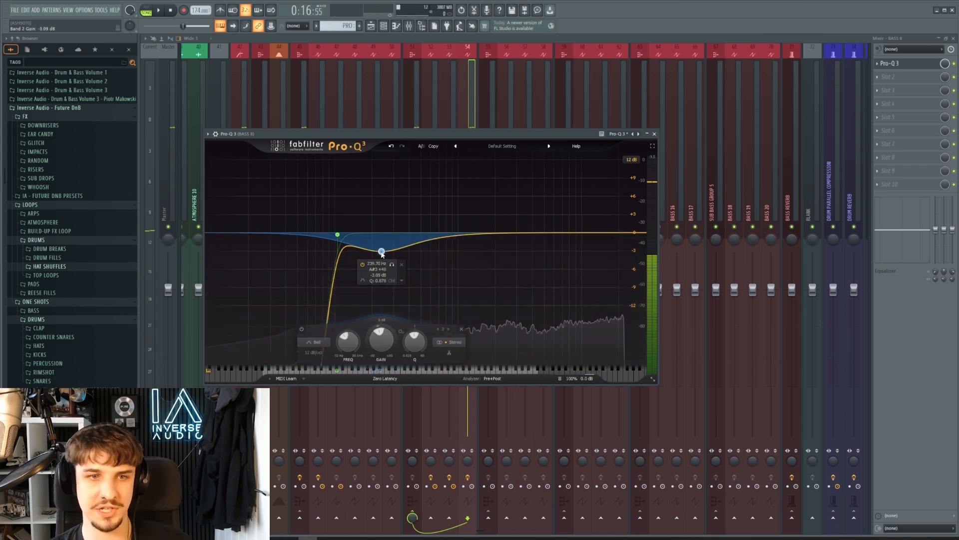
Add a boost of about 4 dB near 2.3 kHz and a slight high-shelf cut in BASS 8's Pro-Q 3 while auditioning.
{"action": "key", "text": "space"}
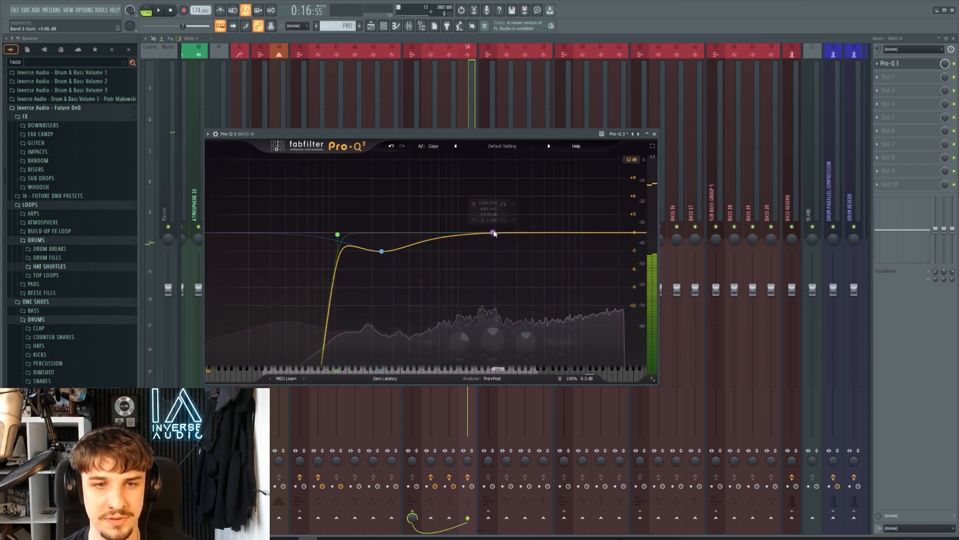
{"action": "left_click_drag", "start_coordinate": [495, 231], "coordinate": [503, 206]}
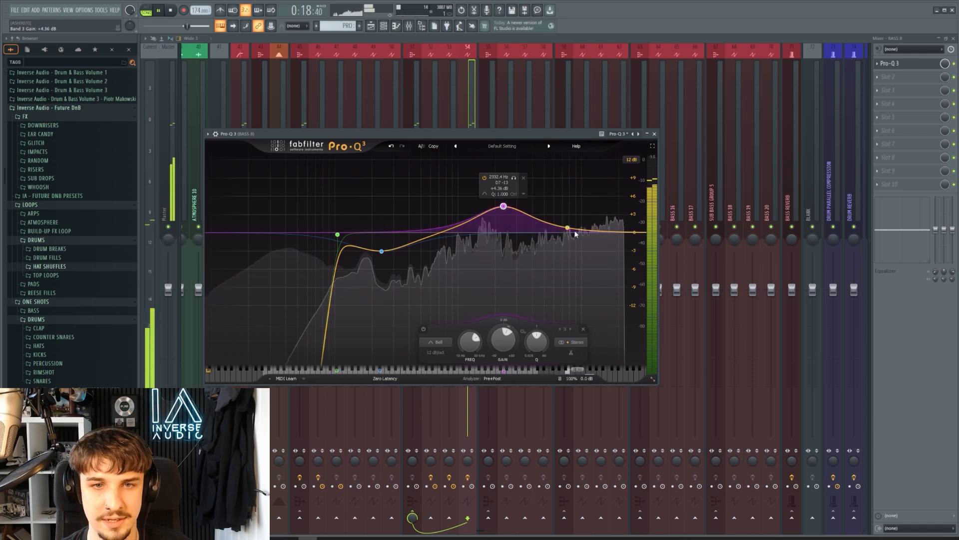
{"action": "left_click_drag", "start_coordinate": [606, 232], "coordinate": [607, 241]}
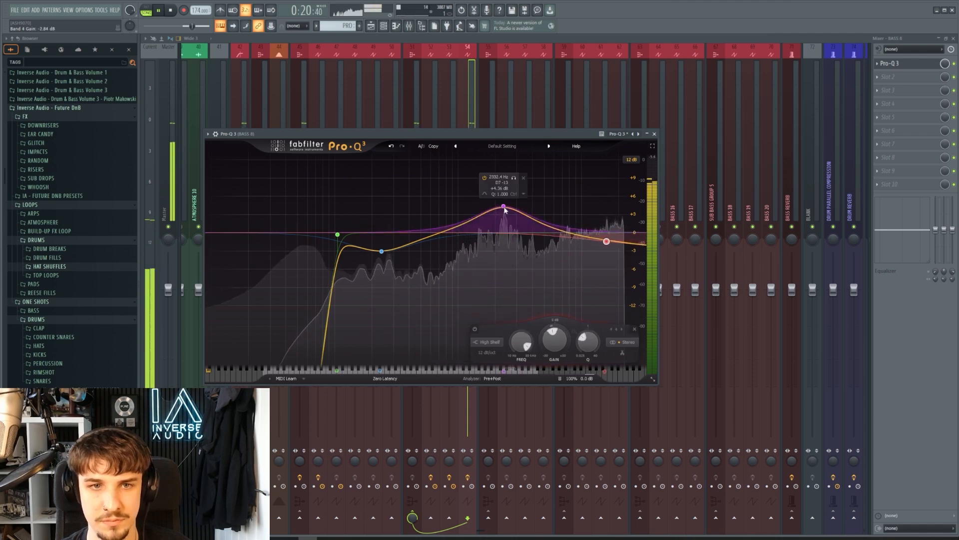
{"action": "left_click_drag", "start_coordinate": [504, 207], "coordinate": [504, 211]}
Load Disperser and Gain Reduction Deluxe into the second and third effect slots of BASS 8 and audition the result.
{"action": "left_click", "coordinate": [895, 65]}
{"action": "left_click", "coordinate": [896, 77]}
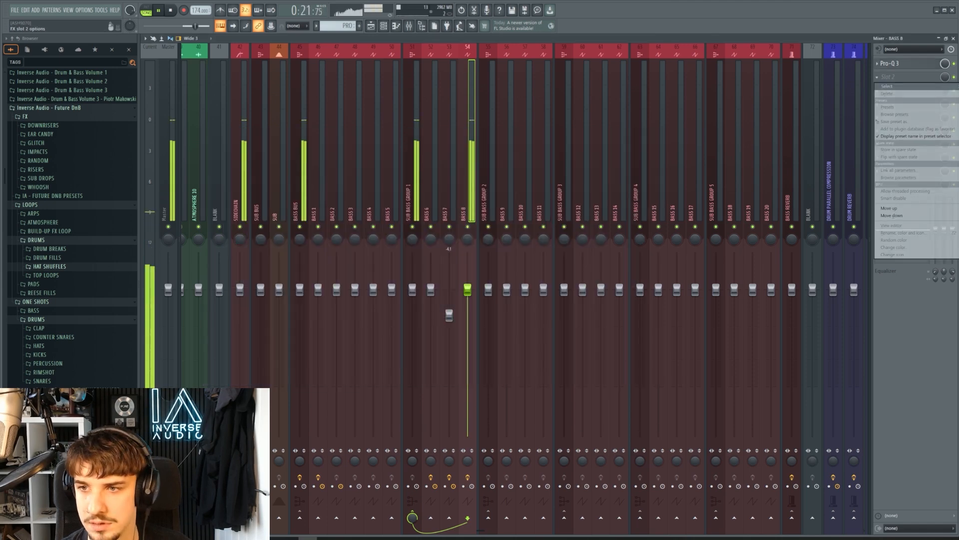
{"action": "left_click", "coordinate": [899, 125]}
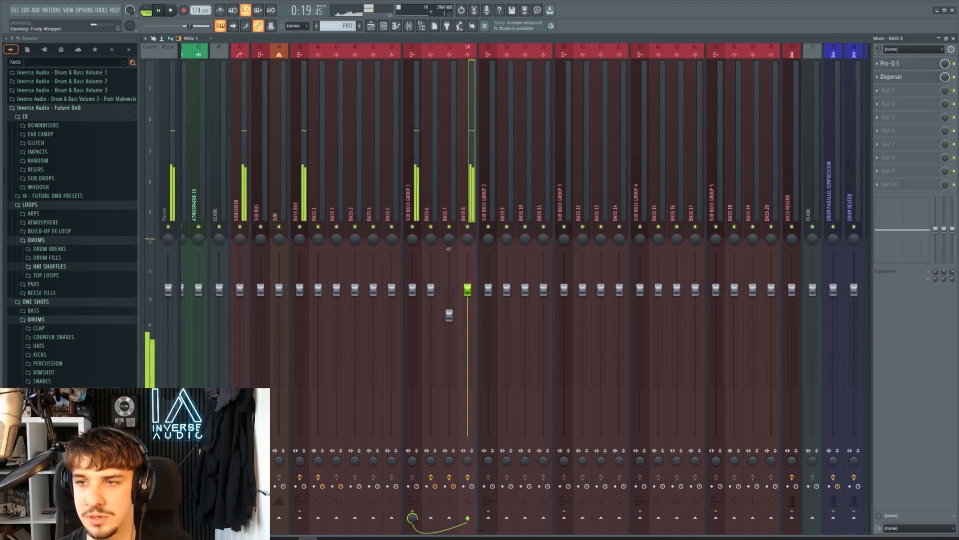
{"action": "left_click_drag", "start_coordinate": [253, 74], "coordinate": [627, 145]}
{"action": "left_click", "coordinate": [691, 144]}
{"action": "key", "text": "space"}
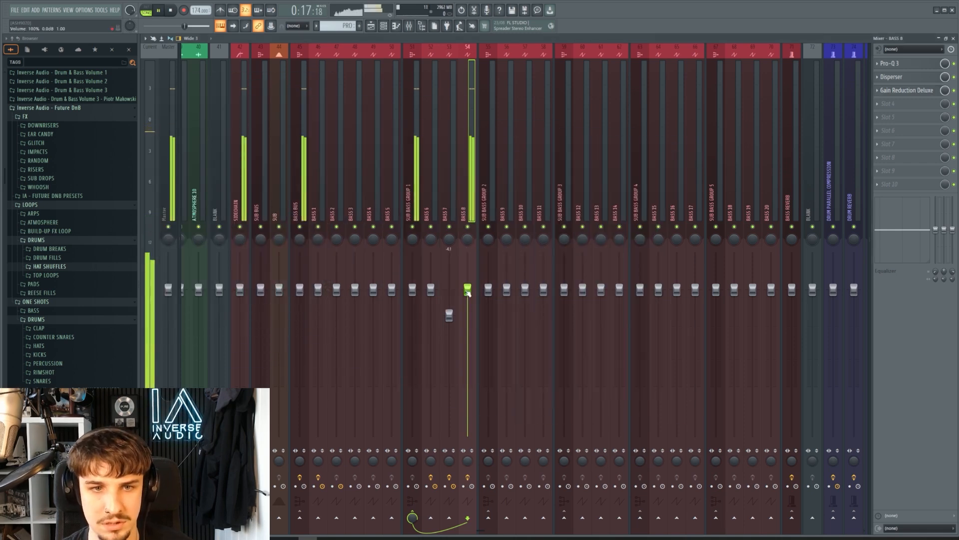
Unmute the Serum #4 and Serum #5 channels and play them together with Serum #6.
{"action": "left_click", "coordinate": [383, 26]}
{"action": "key", "text": "space"}
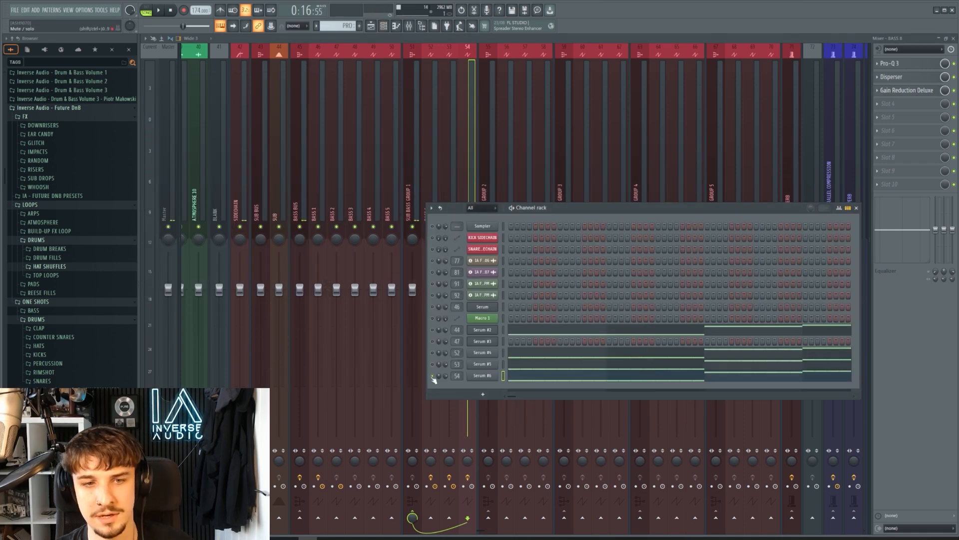
{"action": "key", "text": "space"}
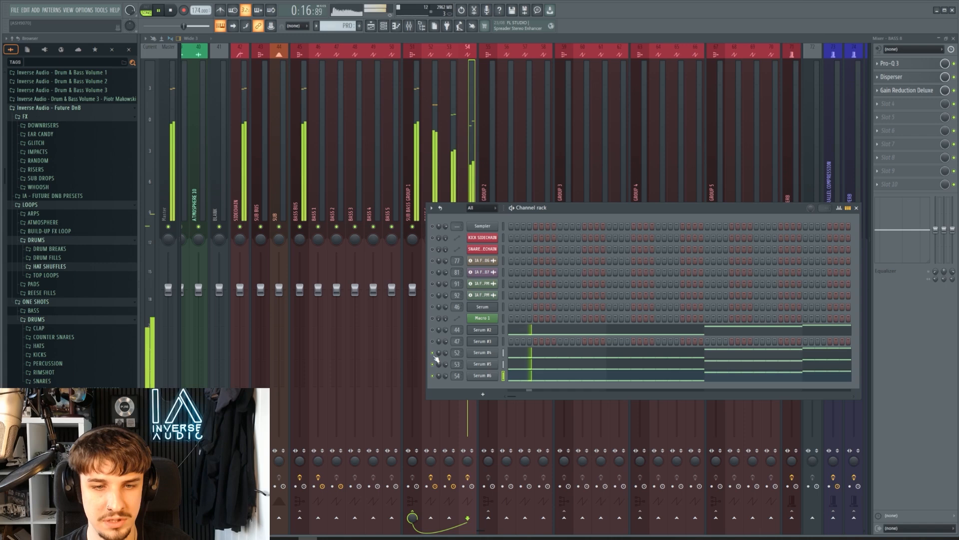
Balance the layers by lowering BASS 6 to about -1.3 dB, BASS 7 to -6.4 dB and BASS 8 to -8.3 dB.
{"action": "left_click", "coordinate": [449, 175]}
{"action": "left_click_drag", "start_coordinate": [468, 312], "coordinate": [451, 330]}
{"action": "left_click_drag", "start_coordinate": [468, 334], "coordinate": [469, 341]}
{"action": "left_click", "coordinate": [432, 199]}
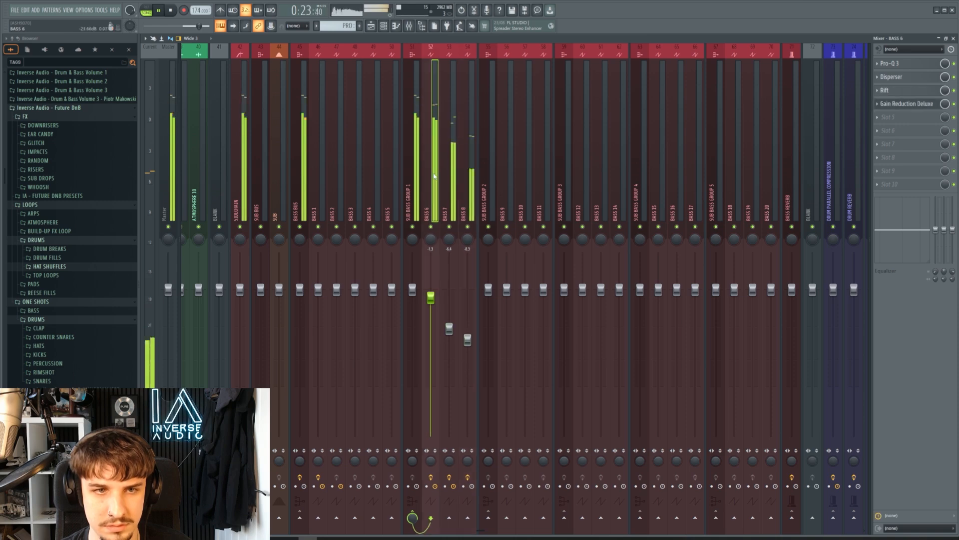
Load Pro-Q 3 into the first effect slot of SUB BASS GROUP 1.
{"action": "scroll", "coordinate": [443, 182], "scroll_direction": "up", "scroll_amount": 3}
{"action": "left_click", "coordinate": [529, 163]}
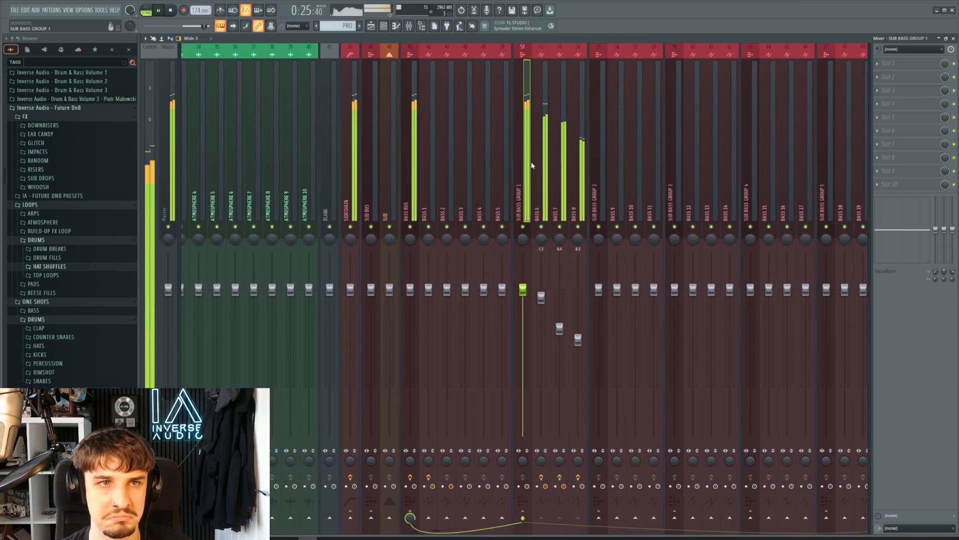
{"action": "key", "text": "space"}
{"action": "left_click", "coordinate": [878, 63]}
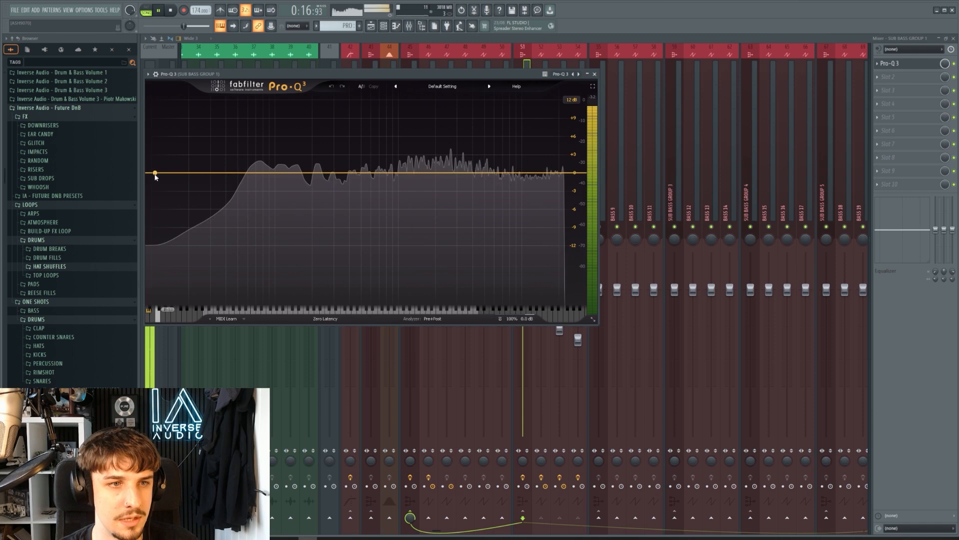
Create a 36 dB/oct low cut at about 48 Hz in the Pro-Q 3 on SUB BASS GROUP 1.
{"action": "left_click_drag", "start_coordinate": [157, 174], "coordinate": [166, 189]}
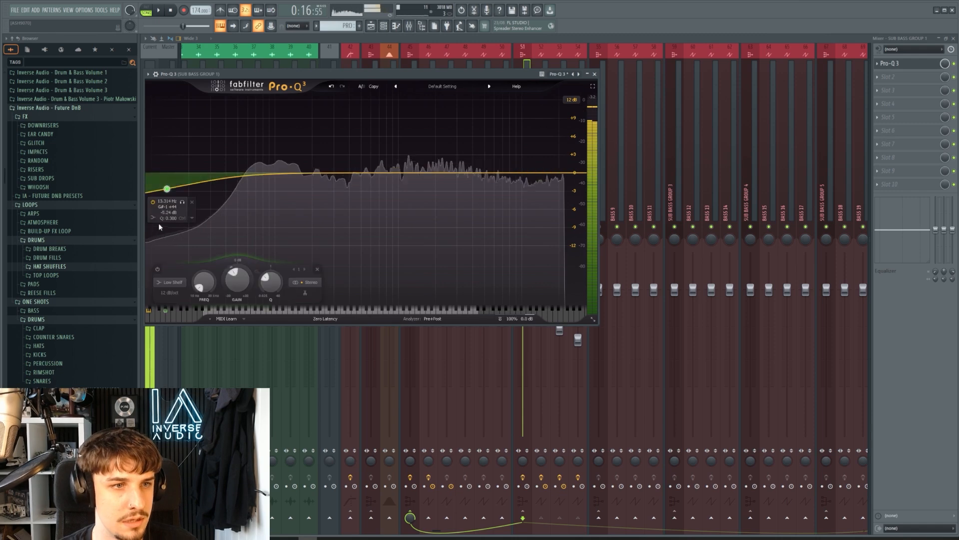
{"action": "left_click", "coordinate": [155, 218]}
{"action": "left_click", "coordinate": [170, 225]}
{"action": "scroll", "coordinate": [168, 232], "scroll_direction": "up", "scroll_amount": 3}
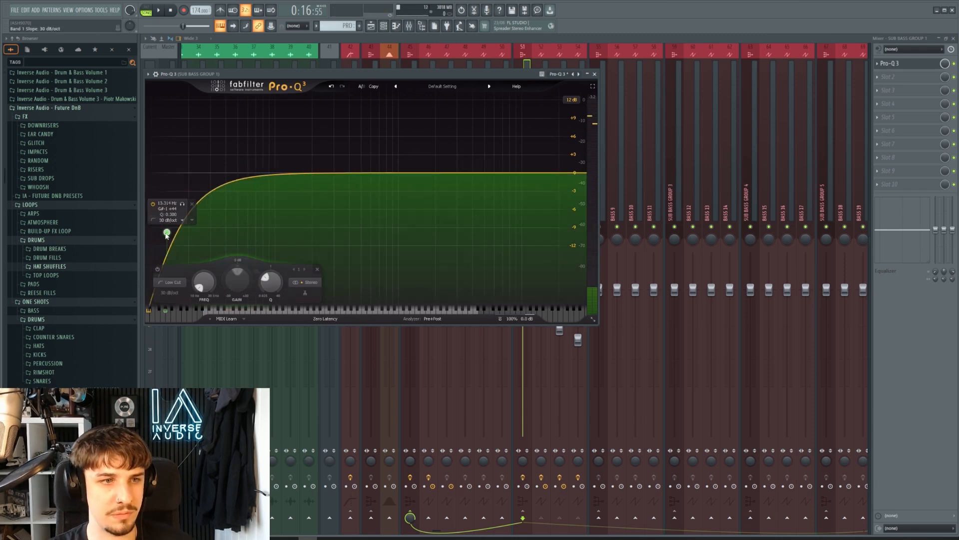
{"action": "left_click_drag", "start_coordinate": [167, 233], "coordinate": [233, 176]}
{"action": "key", "text": "space"}
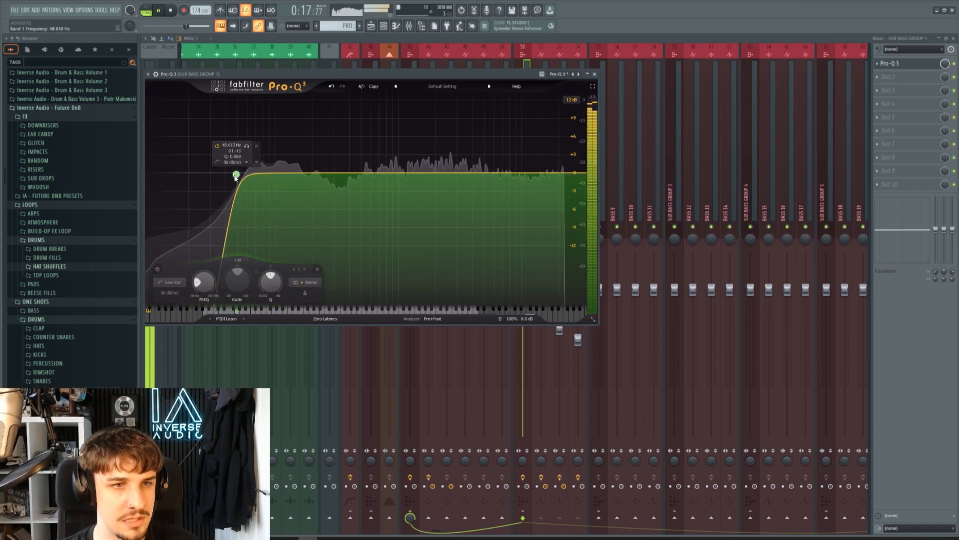
Add a cut of about 2.3 dB near 328 Hz and a high-shelf boost near 8.4 kHz to the group's Pro-Q 3.
{"action": "left_click_drag", "start_coordinate": [336, 173], "coordinate": [338, 186]}
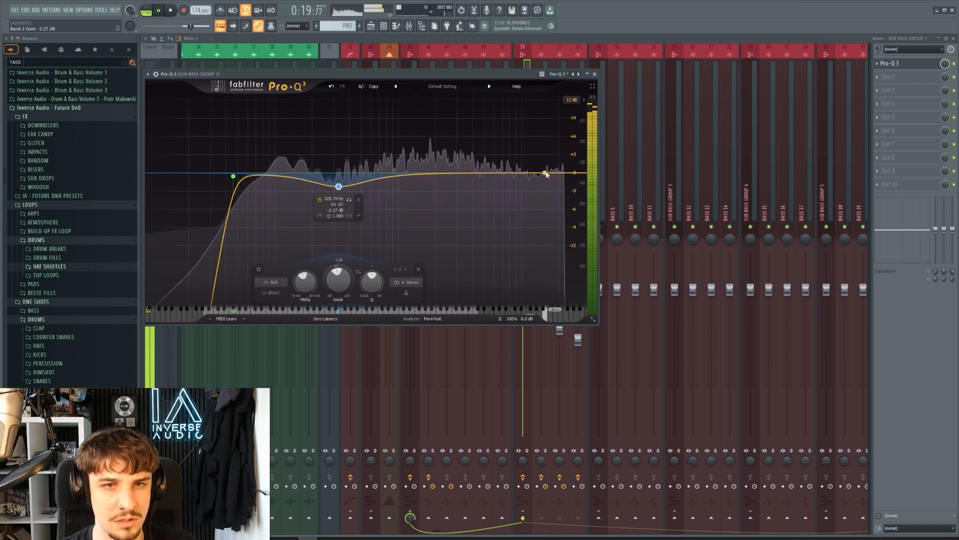
{"action": "left_click_drag", "start_coordinate": [515, 173], "coordinate": [512, 155]}
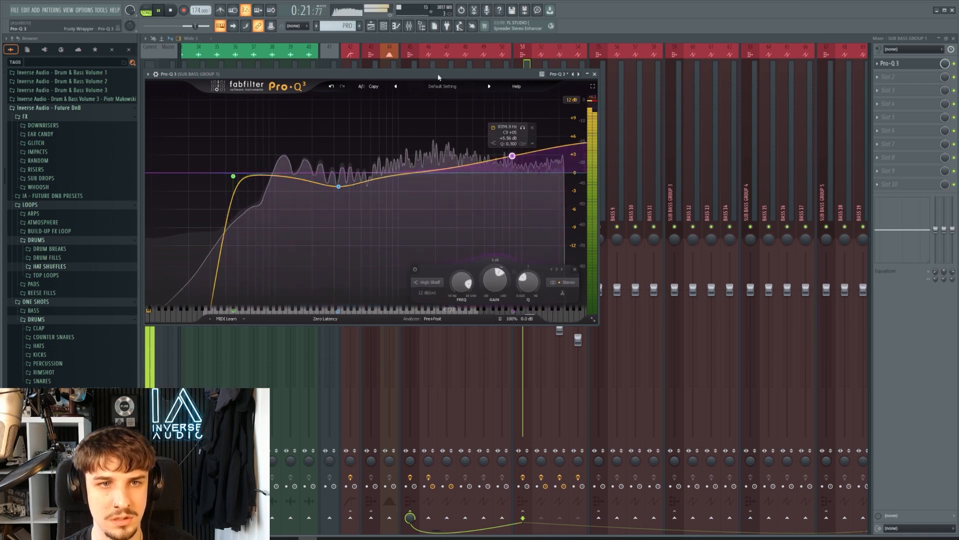
{"action": "left_click_drag", "start_coordinate": [439, 75], "coordinate": [511, 124]}
{"action": "key", "text": "space"}
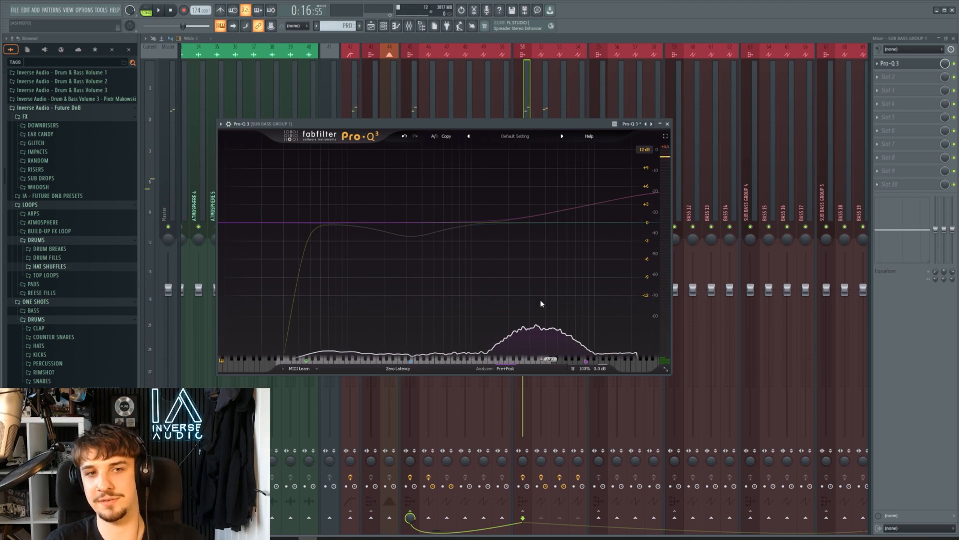
Deepen the low-mid cut in the group's Pro-Q 3 and adjust its Q while auditioning.
{"action": "key", "text": "space"}
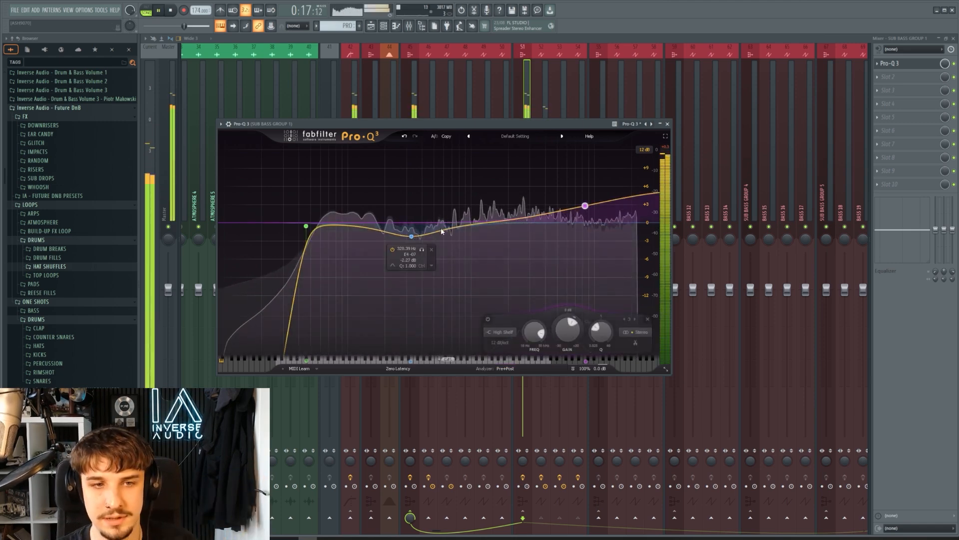
{"action": "mouse_move", "coordinate": [415, 241]}
{"action": "left_mouse_down"}
{"action": "mouse_move", "coordinate": [430, 249]}
{"action": "mouse_move", "coordinate": [404, 253]}
{"action": "left_mouse_up"}
{"action": "scroll", "coordinate": [418, 246], "scroll_direction": "up", "scroll_amount": 4}
{"action": "scroll", "coordinate": [430, 246], "scroll_direction": "up", "scroll_amount": 1}
{"action": "key", "text": "space"}
Load OTT into the second effect slot of SUB BASS GROUP 1 and reduce its depth to about 12% while auditioning.
{"action": "left_click", "coordinate": [878, 77]}
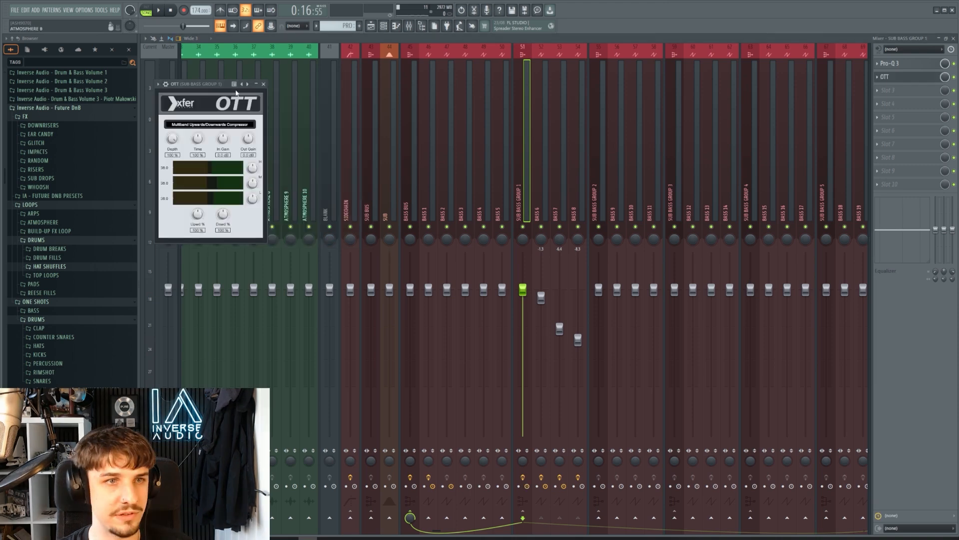
{"action": "left_click_drag", "start_coordinate": [213, 83], "coordinate": [558, 145]}
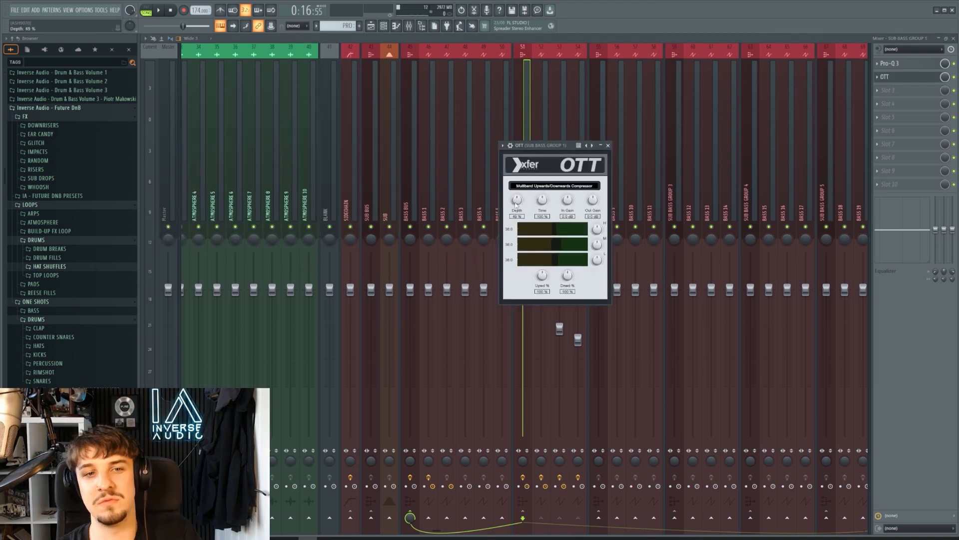
{"action": "left_click_drag", "start_coordinate": [540, 145], "coordinate": [598, 168]}
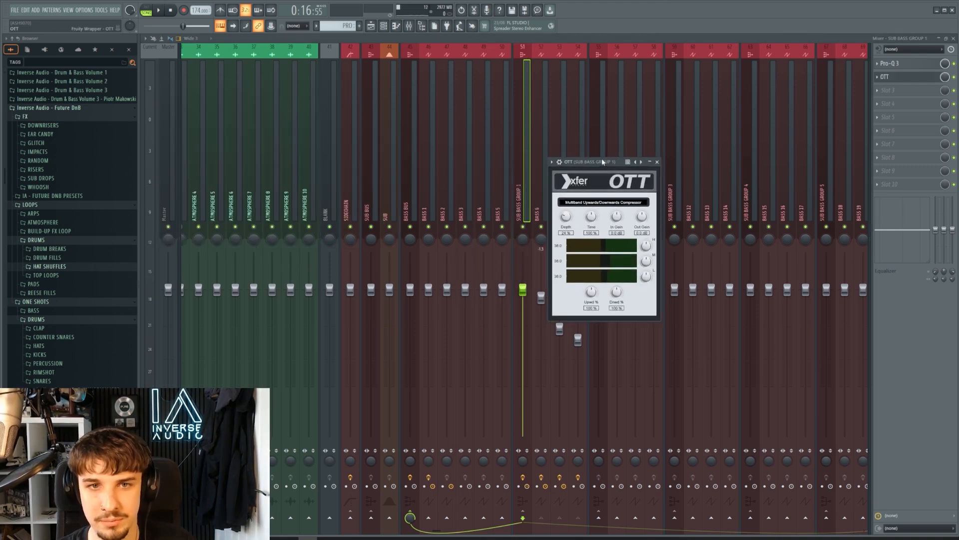
{"action": "key", "text": "space"}
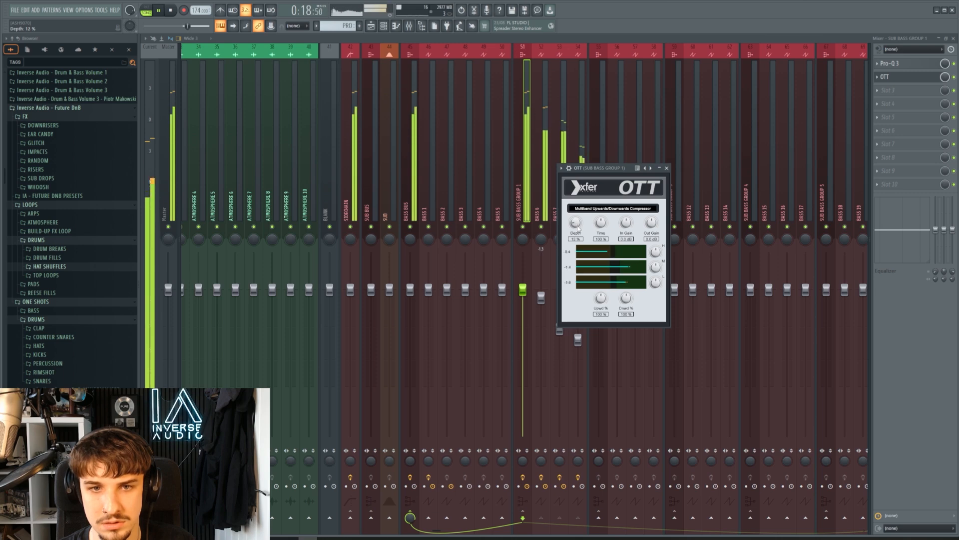
Load Rift into the third effect slot of SUB BASS GROUP 1 and set its drive to about 1.2 dB while auditioning.
{"action": "left_click", "coordinate": [897, 78]}
{"action": "key", "text": "space"}
{"action": "left_click", "coordinate": [894, 91]}
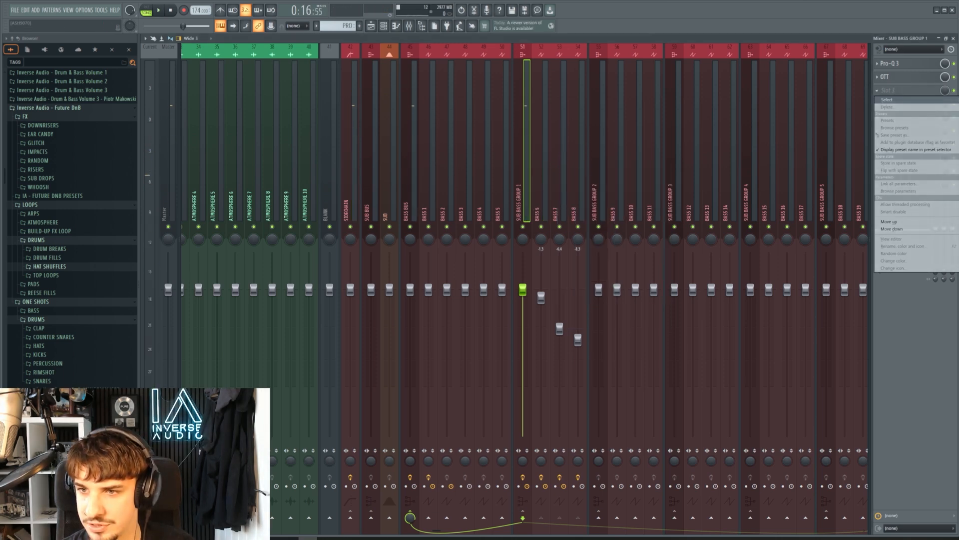
{"action": "key", "text": "space"}
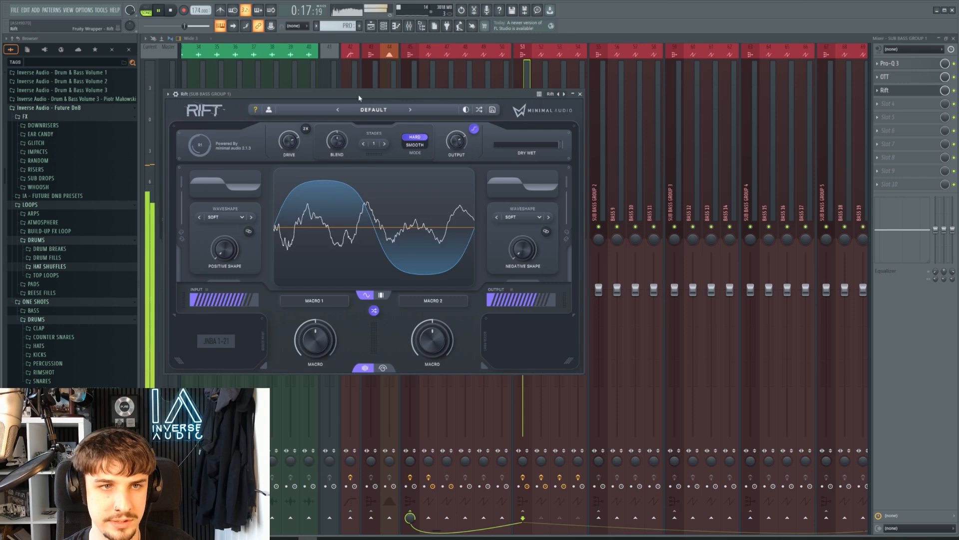
{"action": "left_click_drag", "start_coordinate": [358, 94], "coordinate": [494, 123]}
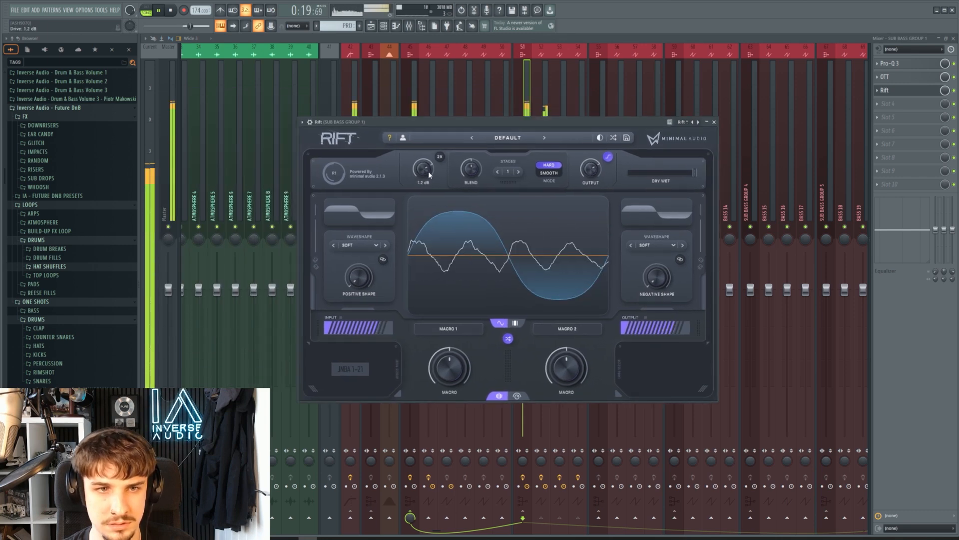
Load Gain Reduction Deluxe into the group's fourth effect slot, audition it, and lower the group fader to about -3.7 dB.
{"action": "left_click", "coordinate": [896, 104]}
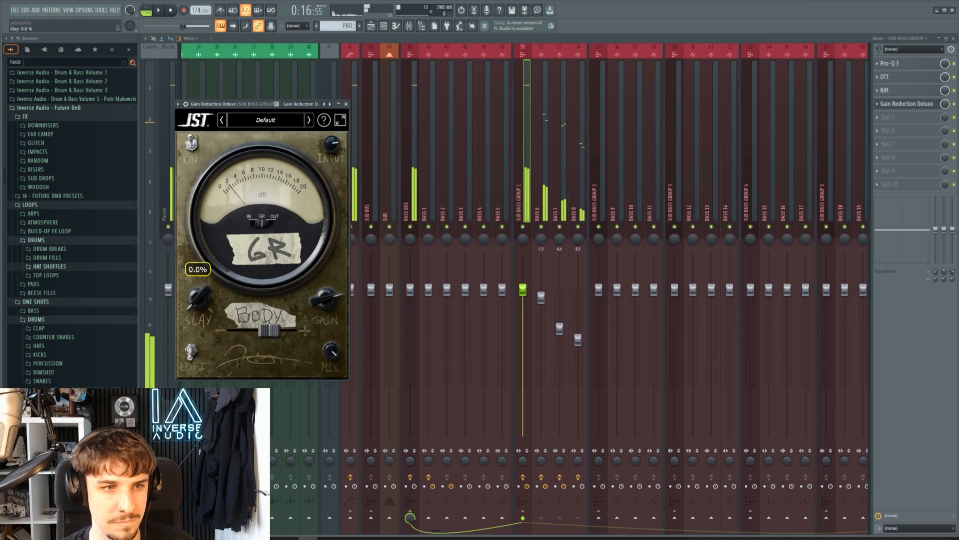
{"action": "mouse_move", "coordinate": [334, 304]}
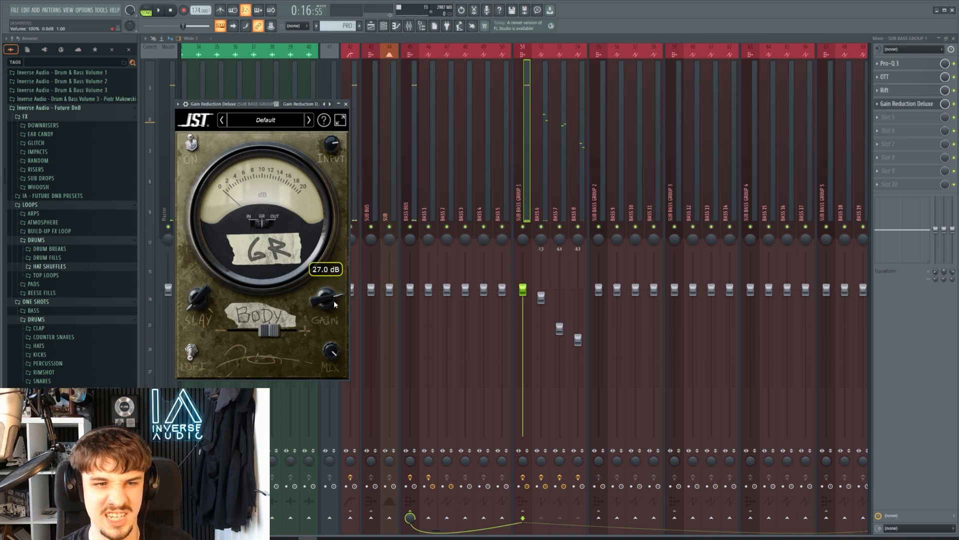
{"action": "left_click_drag", "start_coordinate": [254, 105], "coordinate": [627, 147]}
{"action": "key", "text": "space"}
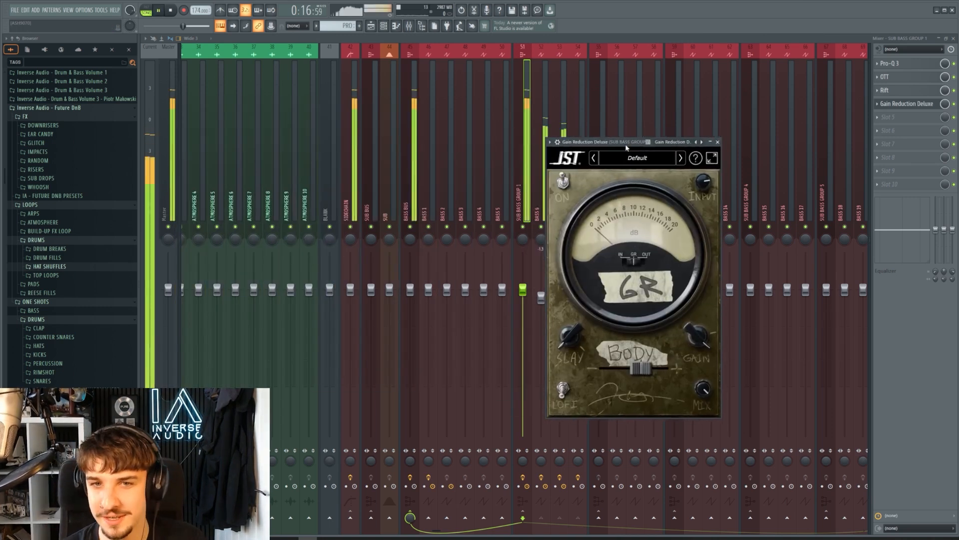
{"action": "left_click", "coordinate": [717, 142]}
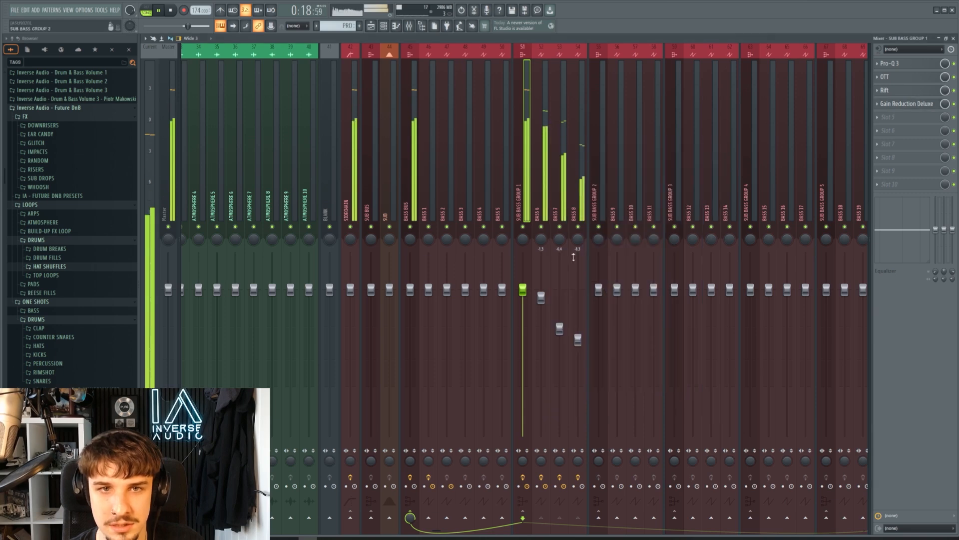
{"action": "left_click_drag", "start_coordinate": [522, 289], "coordinate": [523, 309]}
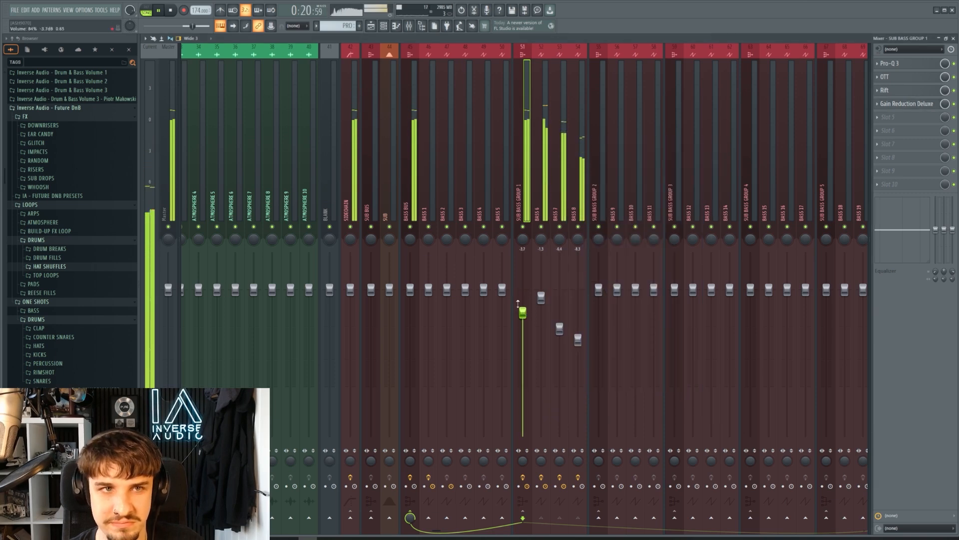
Unmute the sub channel so it plays with the layered basses, and play the PRO section in the playlist.
{"action": "left_click", "coordinate": [371, 26]}
{"action": "left_click", "coordinate": [384, 26]}
{"action": "key", "text": "space"}
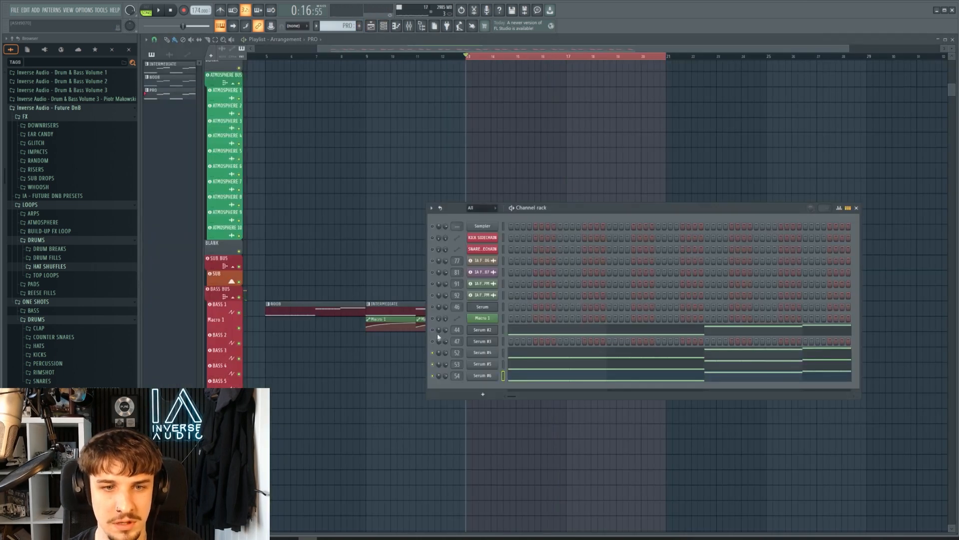
{"action": "key", "text": "F6"}
{"action": "scroll", "coordinate": [445, 210], "scroll_direction": "down", "scroll_amount": 1}
{"action": "scroll", "coordinate": [445, 210], "scroll_direction": "down", "scroll_amount": 3}
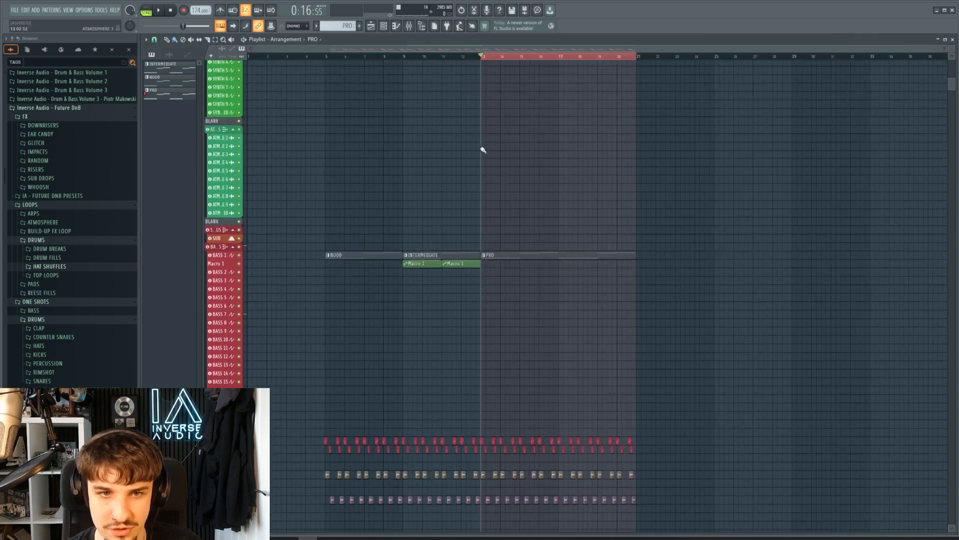
{"action": "left_click_drag", "start_coordinate": [495, 175], "coordinate": [458, 148]}
{"action": "key", "text": "space"}
{"action": "left_click_drag", "start_coordinate": [523, 241], "coordinate": [530, 243]}
Raise the SUB track's mixer fader to about 5 dB and audition it against the bass group.
{"action": "key", "text": "F9"}
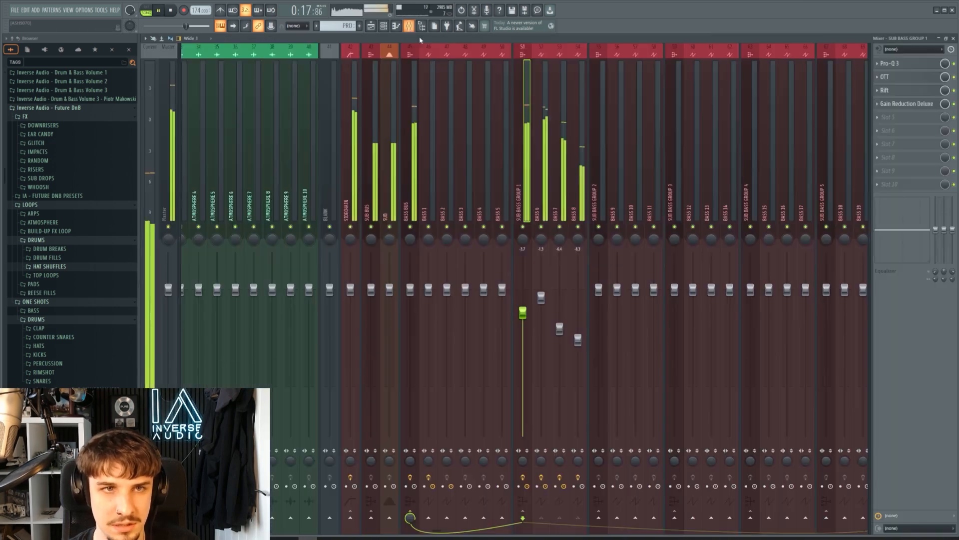
{"action": "left_click_drag", "start_coordinate": [389, 289], "coordinate": [389, 263]}
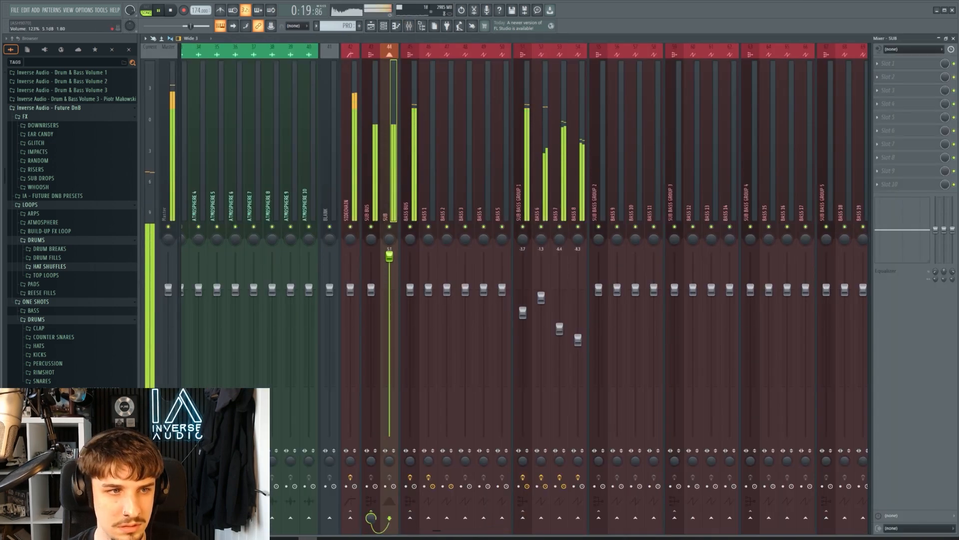
{"action": "left_click", "coordinate": [539, 176]}
{"action": "left_click", "coordinate": [522, 173]}
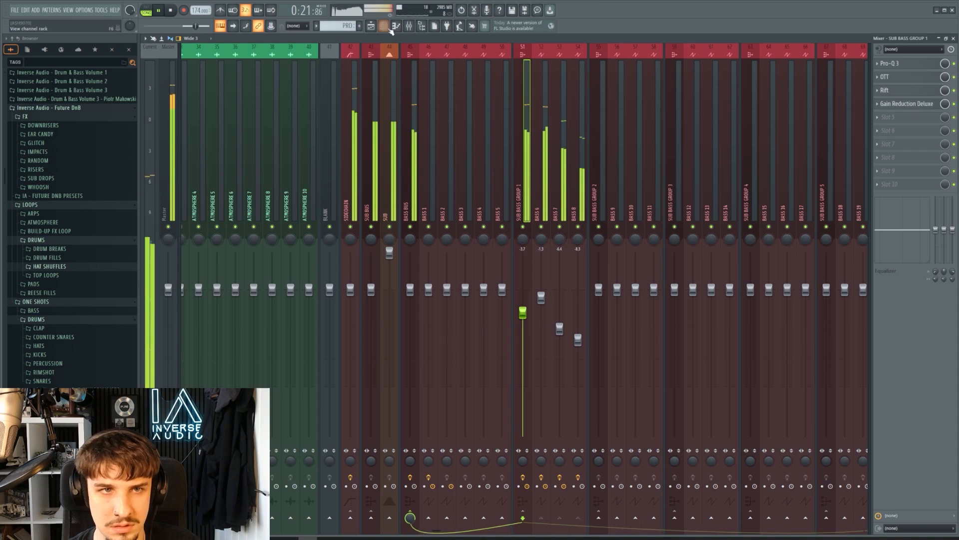
{"action": "left_click", "coordinate": [371, 26]}
{"action": "scroll", "coordinate": [429, 190], "scroll_direction": "up", "scroll_amount": 3}
{"action": "scroll", "coordinate": [435, 197], "scroll_direction": "down", "scroll_amount": 3}
{"action": "key", "text": "space"}
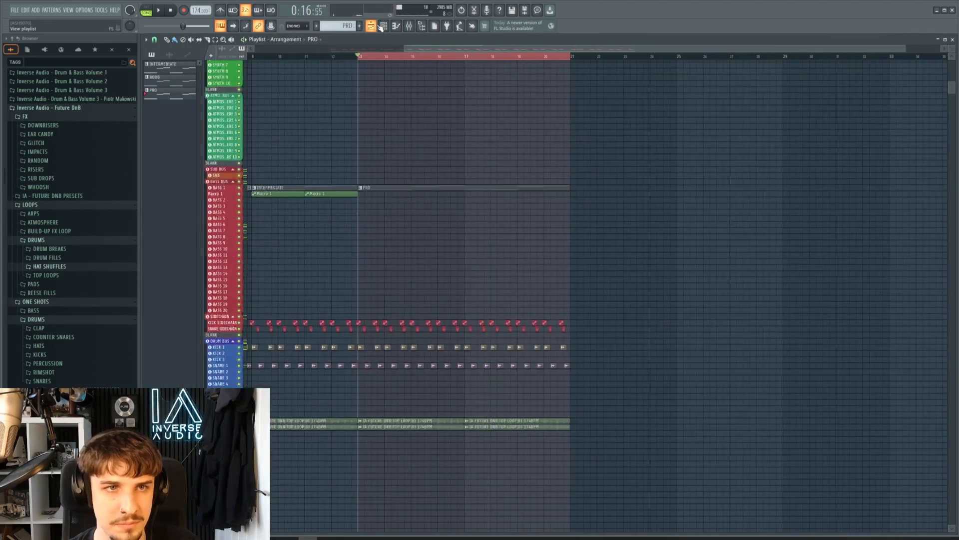
Sweep the OSC B wavetable position in Serum #5 during playback and settle it at about 120.
{"action": "left_click", "coordinate": [382, 26]}
{"action": "left_click", "coordinate": [372, 26]}
{"action": "left_click", "coordinate": [383, 27]}
{"action": "left_click", "coordinate": [487, 365]}
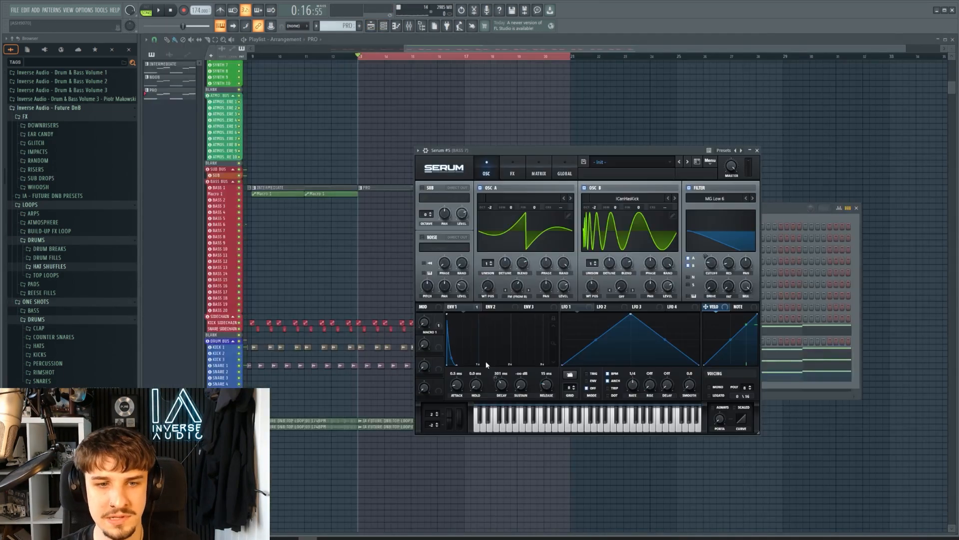
{"action": "left_click_drag", "start_coordinate": [594, 288], "coordinate": [595, 302]}
{"action": "left_click_drag", "start_coordinate": [624, 150], "coordinate": [623, 149]}
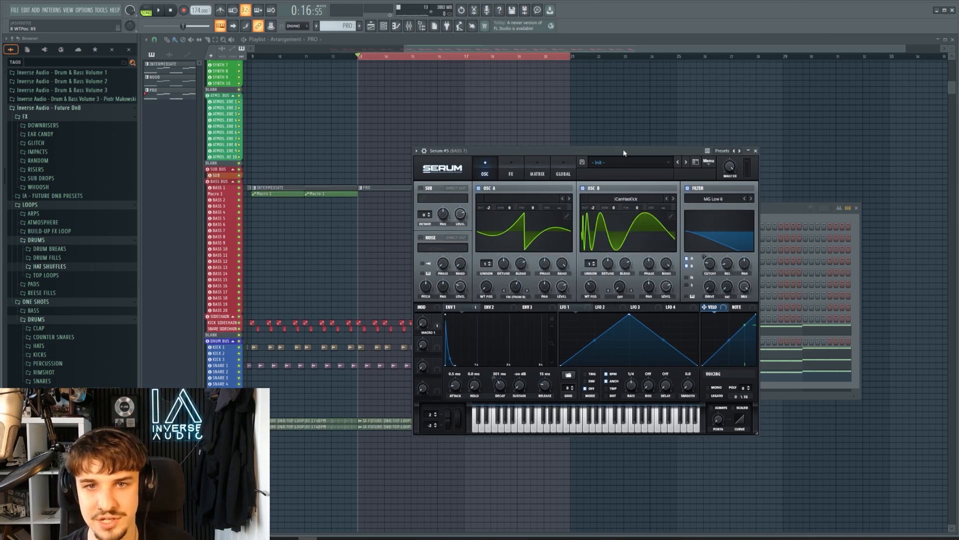
{"action": "key", "text": "space"}
{"action": "left_click_drag", "start_coordinate": [592, 288], "coordinate": [595, 248]}
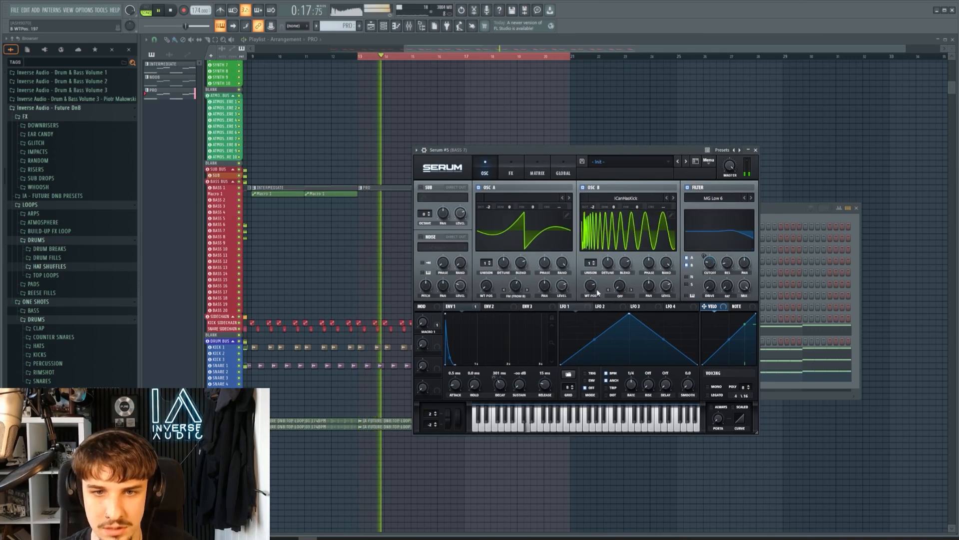
{"action": "key", "text": "space"}
{"action": "left_click_drag", "start_coordinate": [593, 290], "coordinate": [592, 292]}
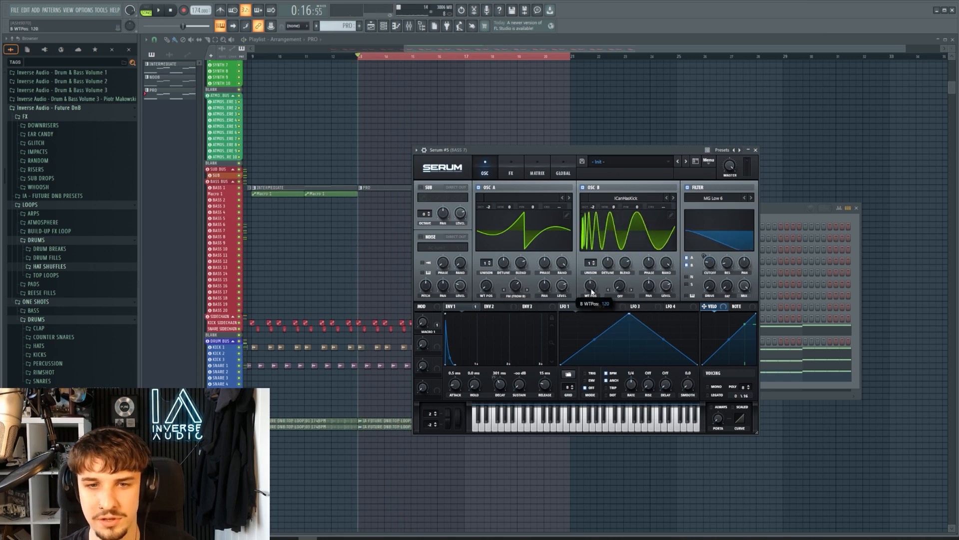
Browse the OSC B wavetable categories in Serum #5, audition the patch, and close the synth.
{"action": "left_click", "coordinate": [638, 200]}
{"action": "mouse_move", "coordinate": [623, 228]}
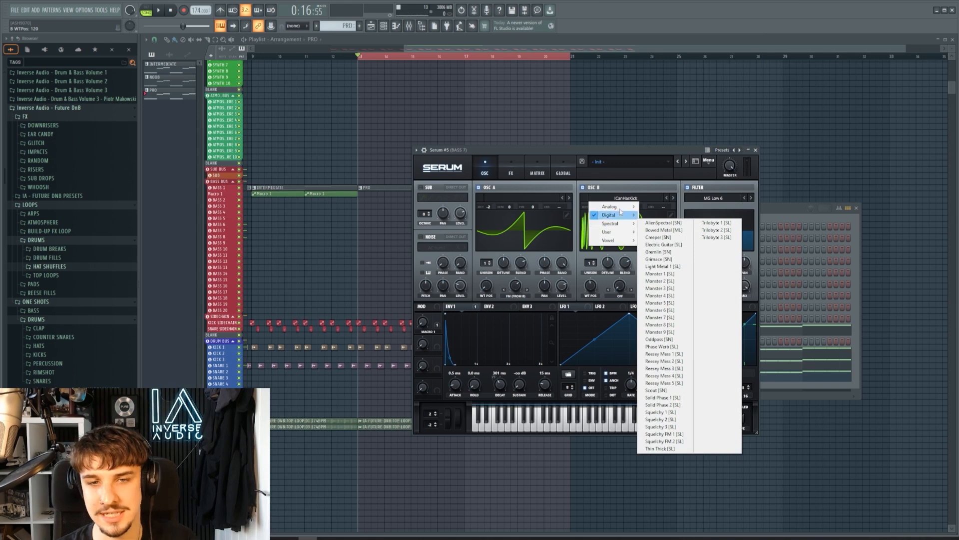
{"action": "left_click", "coordinate": [613, 149]}
{"action": "key", "text": "space"}
{"action": "key", "text": "space"}
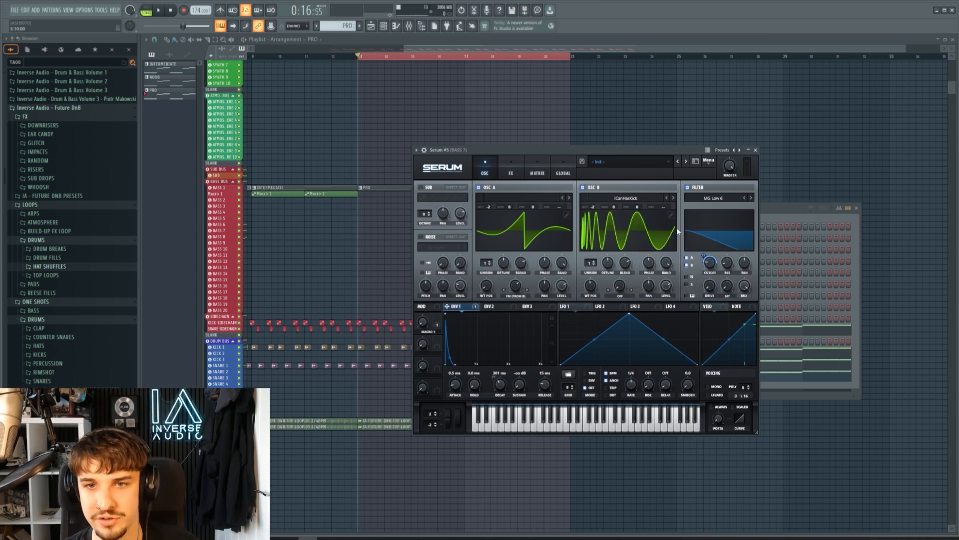
{"action": "left_click", "coordinate": [756, 150]}
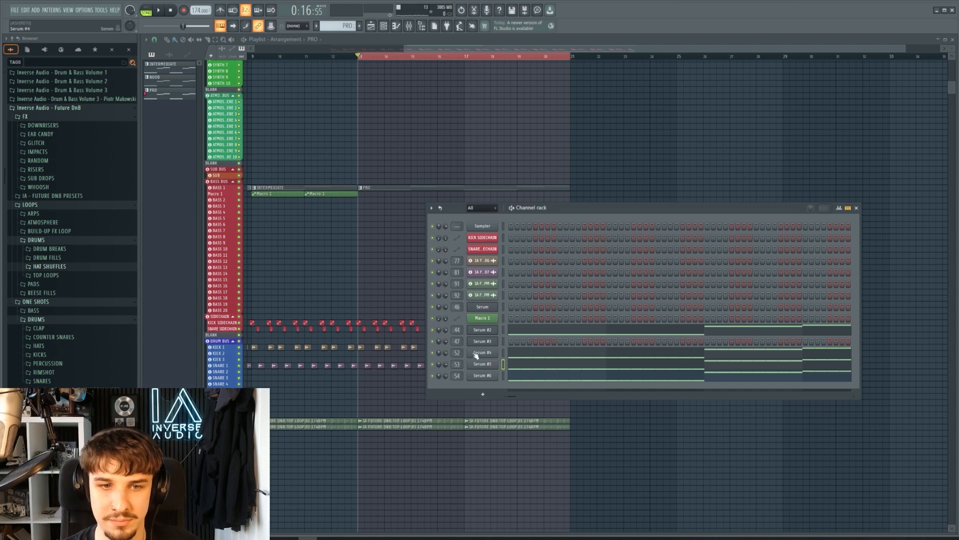
Audition the PRO section in the playlist with the layered basses, sub and drums together.
{"action": "key", "text": "space"}
{"action": "left_click", "coordinate": [856, 208]}
{"action": "scroll", "coordinate": [565, 240], "scroll_direction": "up", "scroll_amount": 4}
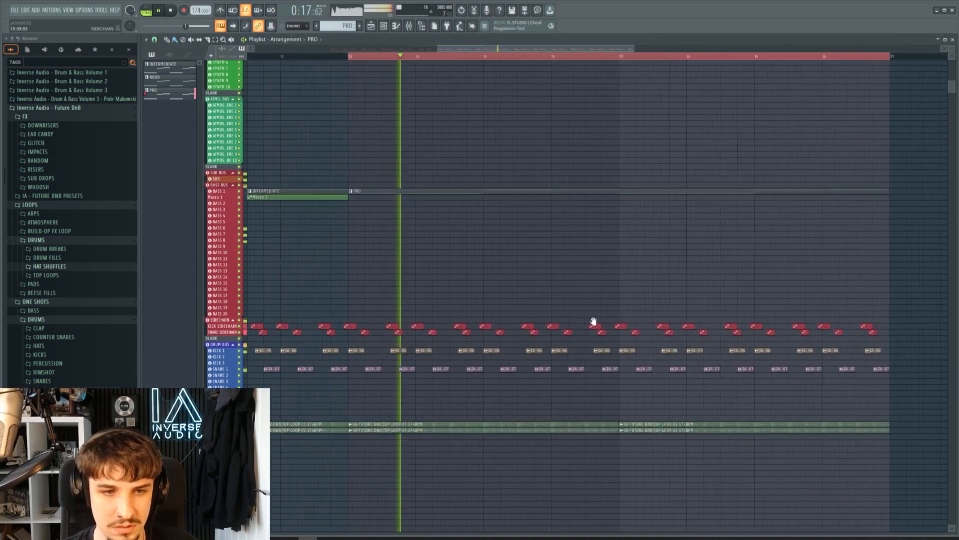
{"action": "left_click_drag", "start_coordinate": [594, 321], "coordinate": [699, 324]}
{"action": "key", "text": "space"}
Create an automation clip for Macro 1 of Serum #4 and place its track directly below the existing Macro 1 track.
{"action": "key", "text": "F6"}
{"action": "left_click", "coordinate": [484, 353]}
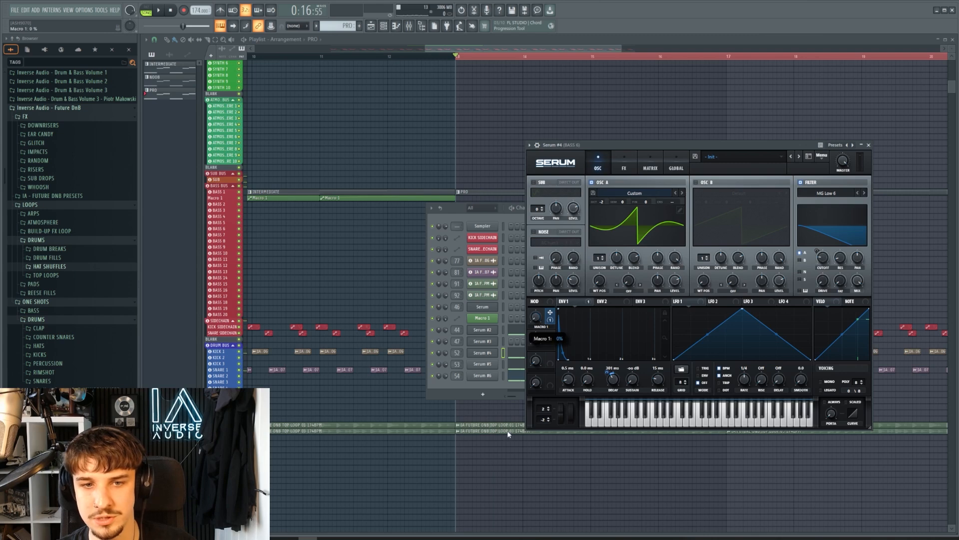
{"action": "left_click", "coordinate": [272, 26]}
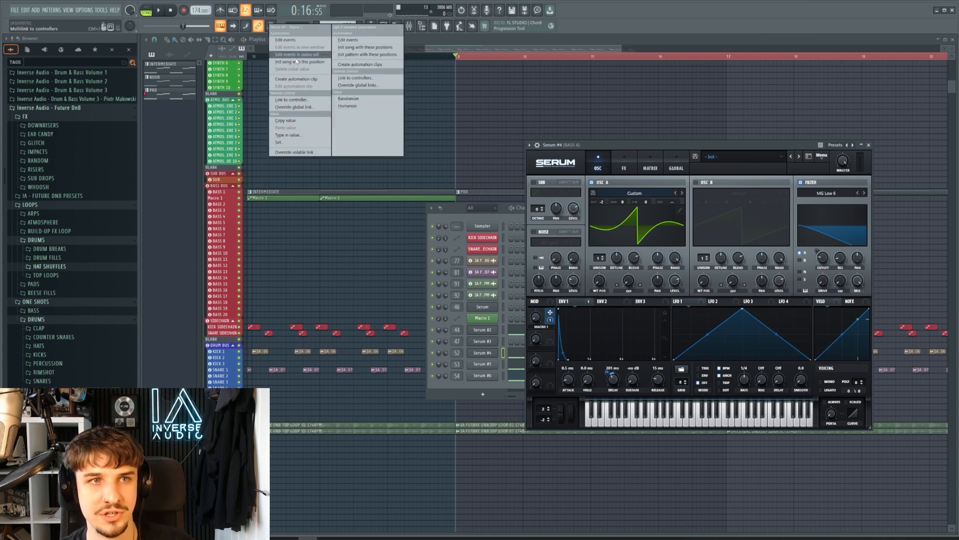
{"action": "left_click", "coordinate": [307, 82]}
{"action": "left_click_drag", "start_coordinate": [218, 320], "coordinate": [219, 205]}
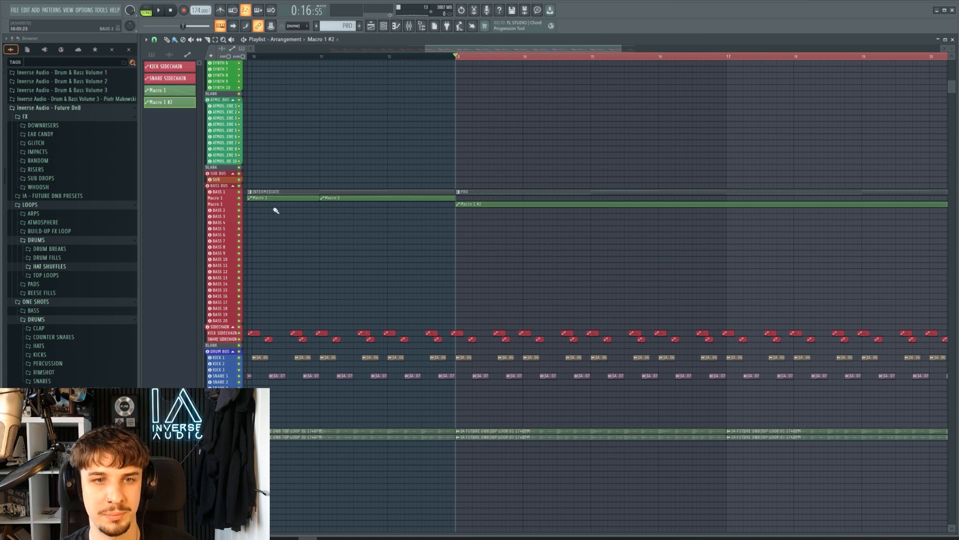
Add Macro 1 of Serum #5 as a target link of the new automation clip.
{"action": "scroll", "coordinate": [468, 205], "scroll_direction": "up", "scroll_amount": 5}
{"action": "double_click", "coordinate": [495, 265]}
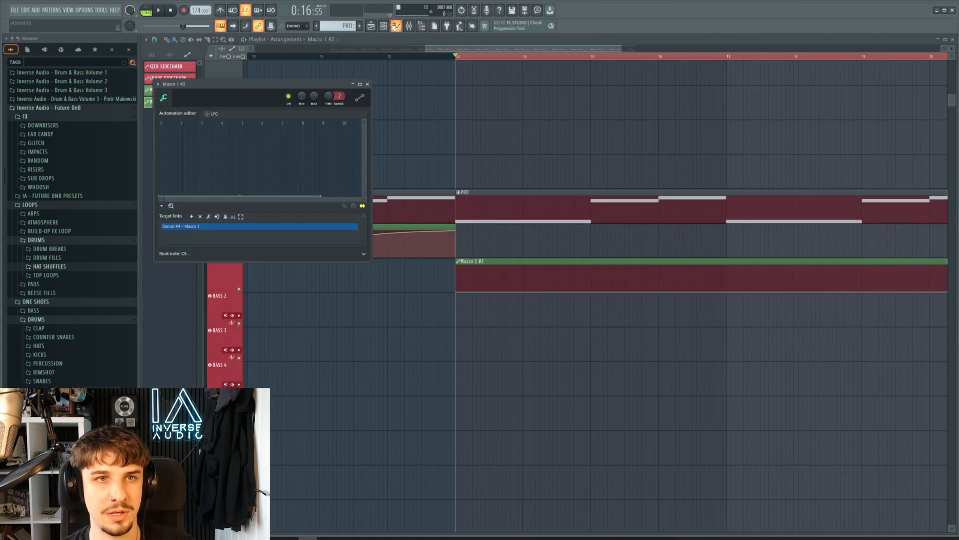
{"action": "left_click", "coordinate": [384, 26]}
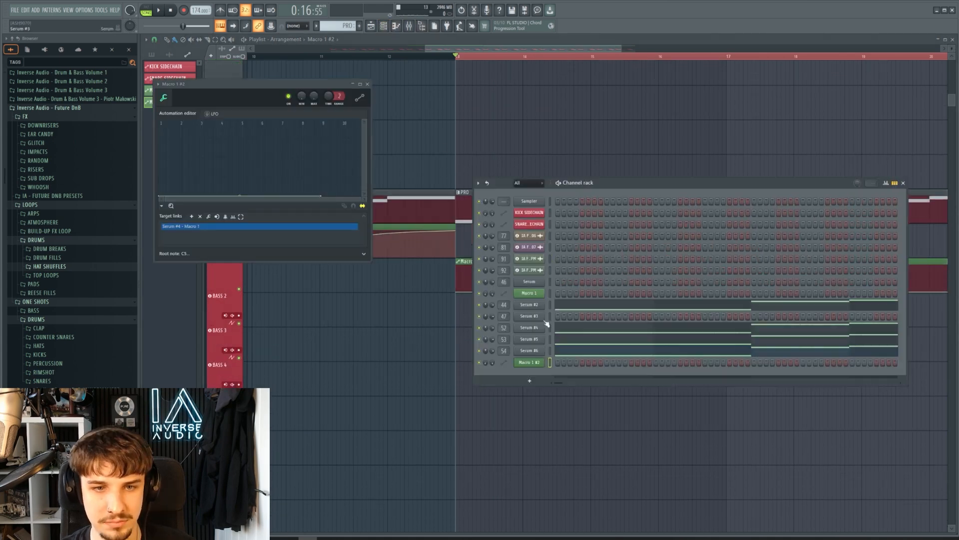
{"action": "left_click", "coordinate": [540, 341]}
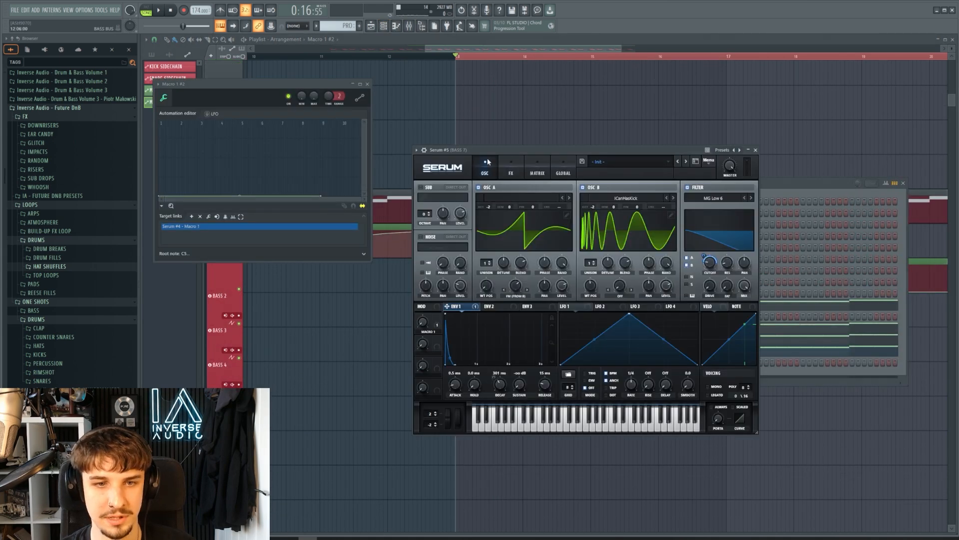
{"action": "left_click", "coordinate": [198, 216]}
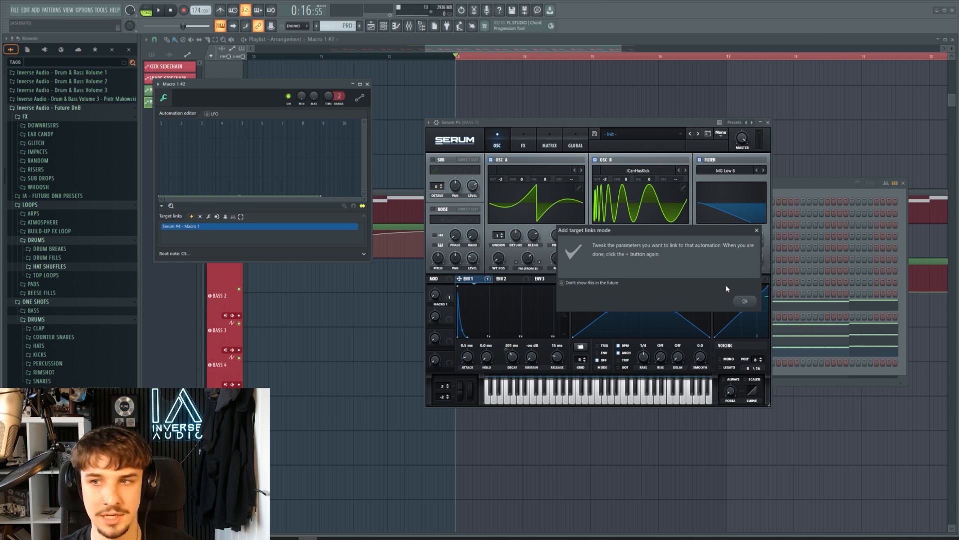
{"action": "left_click", "coordinate": [745, 301]}
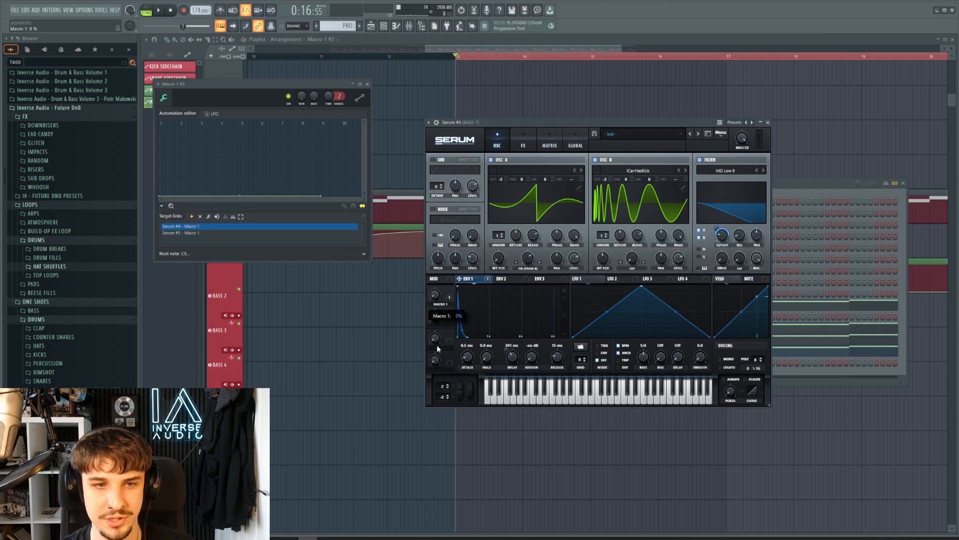
Add Macro 1 of Serum #6 to the same automation clip and check its list of linked targets.
{"action": "left_click_drag", "start_coordinate": [545, 125], "coordinate": [729, 129]}
{"action": "left_click", "coordinate": [530, 350]}
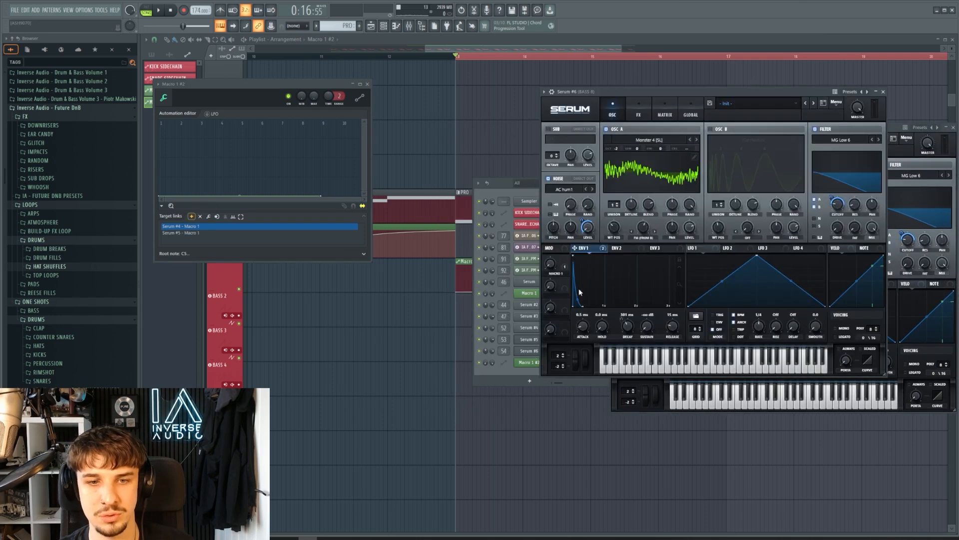
{"action": "left_click", "coordinate": [189, 233]}
{"action": "left_click", "coordinate": [189, 239]}
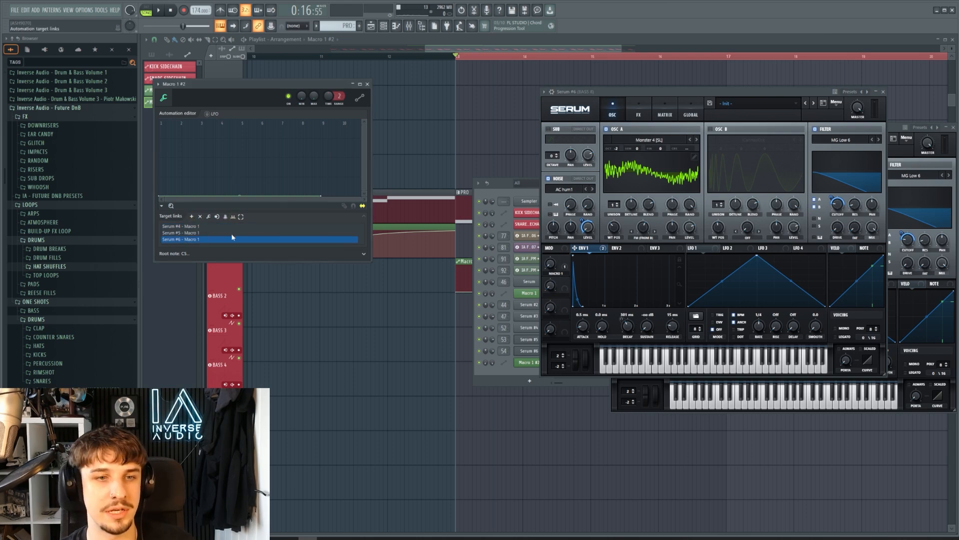
{"action": "left_click", "coordinate": [189, 226]}
{"action": "left_click", "coordinate": [189, 233]}
{"action": "left_click", "coordinate": [191, 239]}
Draw a short 100% block early in bar 13 of the new Macro 1 clip using Hold mode, returning to 0%.
{"action": "right_click", "coordinate": [300, 286]}
{"action": "scroll", "coordinate": [482, 305], "scroll_direction": "up", "scroll_amount": 5}
{"action": "scroll", "coordinate": [481, 312], "scroll_direction": "up", "scroll_amount": 2}
{"action": "left_click_drag", "start_coordinate": [480, 332], "coordinate": [469, 388]}
{"action": "scroll", "coordinate": [470, 388], "scroll_direction": "up", "scroll_amount": 2}
{"action": "right_click", "coordinate": [429, 317]}
{"action": "right_click", "coordinate": [421, 297]}
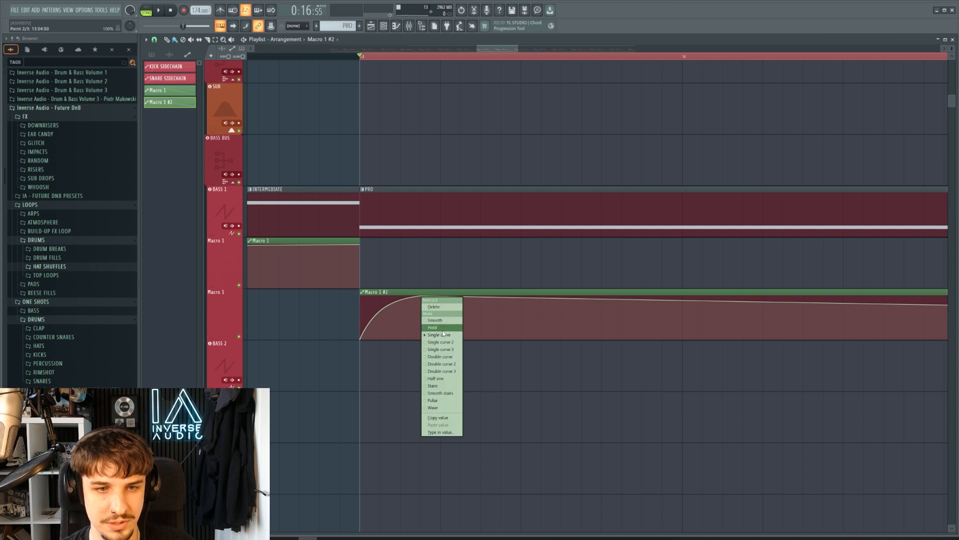
{"action": "left_click", "coordinate": [433, 328]}
{"action": "right_click", "coordinate": [460, 338]}
{"action": "scroll", "coordinate": [416, 316], "scroll_direction": "up", "scroll_amount": 3}
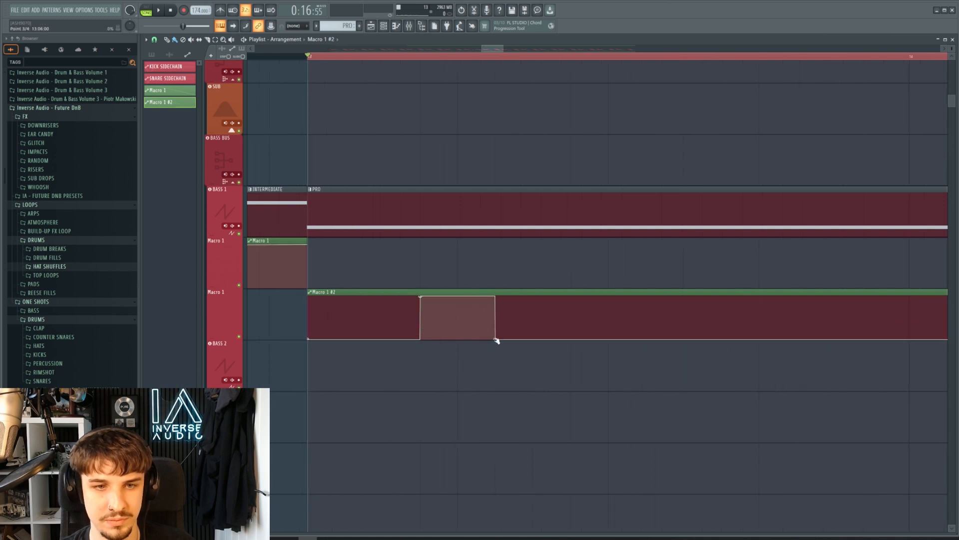
Shift the second Macro 1 clip slightly later and slice the PRO clip at the two edges of its 100% block.
{"action": "left_click_drag", "start_coordinate": [503, 292], "coordinate": [472, 355]}
{"action": "left_click_drag", "start_coordinate": [478, 334], "coordinate": [507, 336]}
{"action": "left_click", "coordinate": [525, 376], "text": "ctrl"}
{"action": "left_click_drag", "start_coordinate": [539, 387], "coordinate": [624, 394]}
{"action": "mouse_move", "coordinate": [598, 297]}
{"action": "left_mouse_down"}
{"action": "mouse_move", "coordinate": [574, 298]}
{"action": "mouse_move", "coordinate": [611, 298]}
{"action": "mouse_move", "coordinate": [591, 297]}
{"action": "left_mouse_up"}
{"action": "left_click_drag", "start_coordinate": [548, 175], "coordinate": [623, 269]}
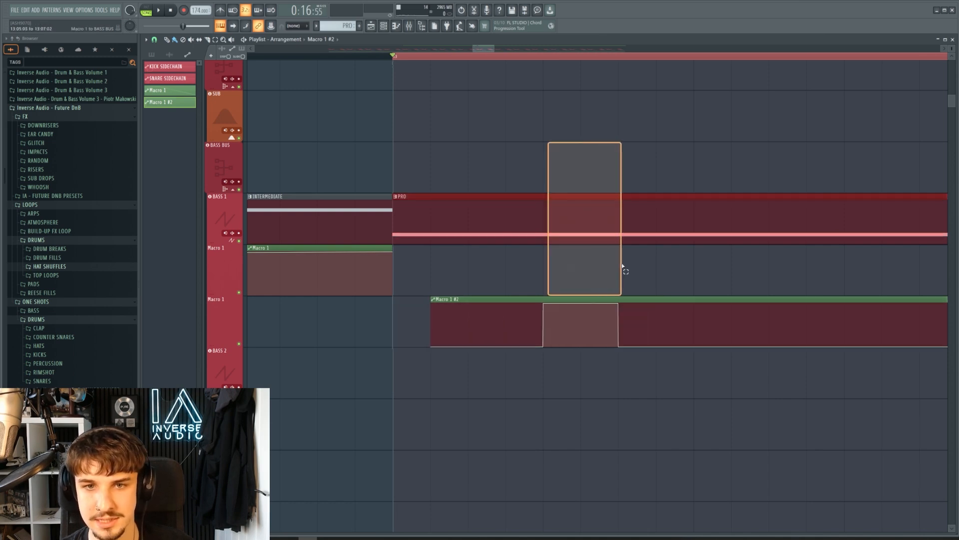
{"action": "left_click", "coordinate": [629, 275], "text": "ctrl"}
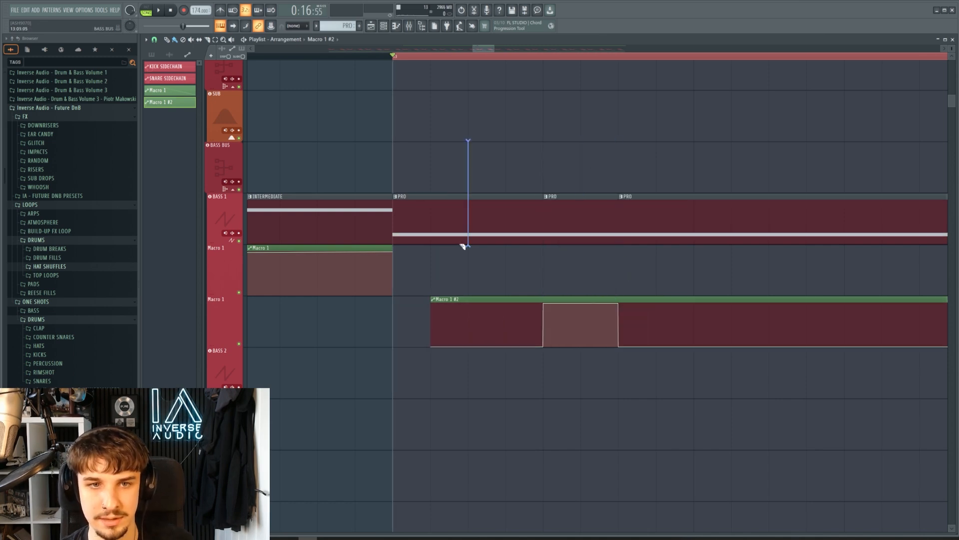
Slice the PRO clip once more ahead of the block and move the second Macro 1 clip back to bar 13.
{"action": "left_click_drag", "start_coordinate": [422, 206], "coordinate": [594, 219]}
{"action": "left_click", "coordinate": [571, 172], "text": "ctrl"}
{"action": "left_click_drag", "start_coordinate": [568, 157], "coordinate": [506, 233]}
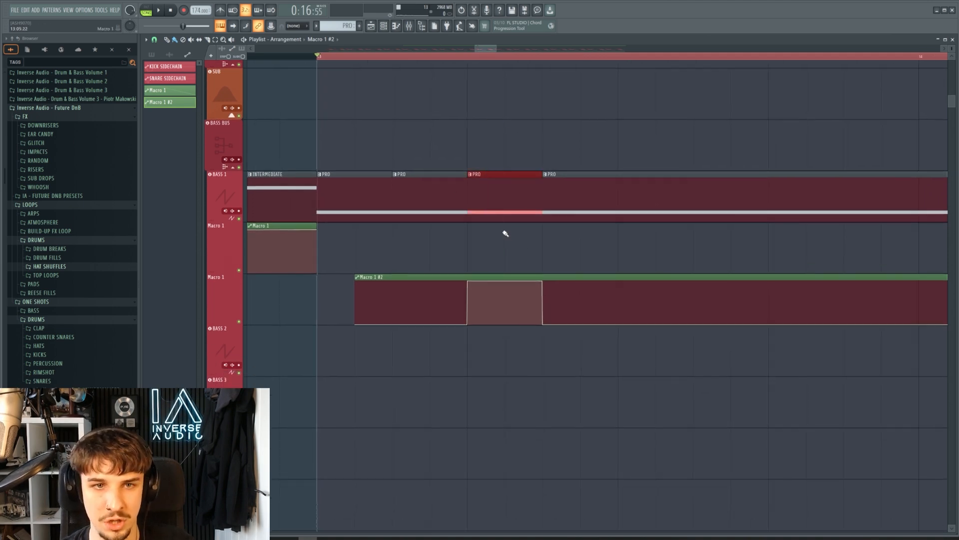
{"action": "left_click_drag", "start_coordinate": [506, 275], "coordinate": [470, 275]}
Delete the extra PRO slices and extend the remaining first piece from bar 13 to bar 21.
{"action": "left_click_drag", "start_coordinate": [459, 245], "coordinate": [504, 289]}
{"action": "scroll", "coordinate": [495, 278], "scroll_direction": "down", "scroll_amount": 2}
{"action": "scroll", "coordinate": [514, 274], "scroll_direction": "down", "scroll_amount": 5}
{"action": "scroll", "coordinate": [559, 272], "scroll_direction": "down", "scroll_amount": 2}
{"action": "left_click_drag", "start_coordinate": [567, 266], "coordinate": [563, 271]}
{"action": "right_click", "coordinate": [540, 250]}
{"action": "scroll", "coordinate": [513, 237], "scroll_direction": "up", "scroll_amount": 5}
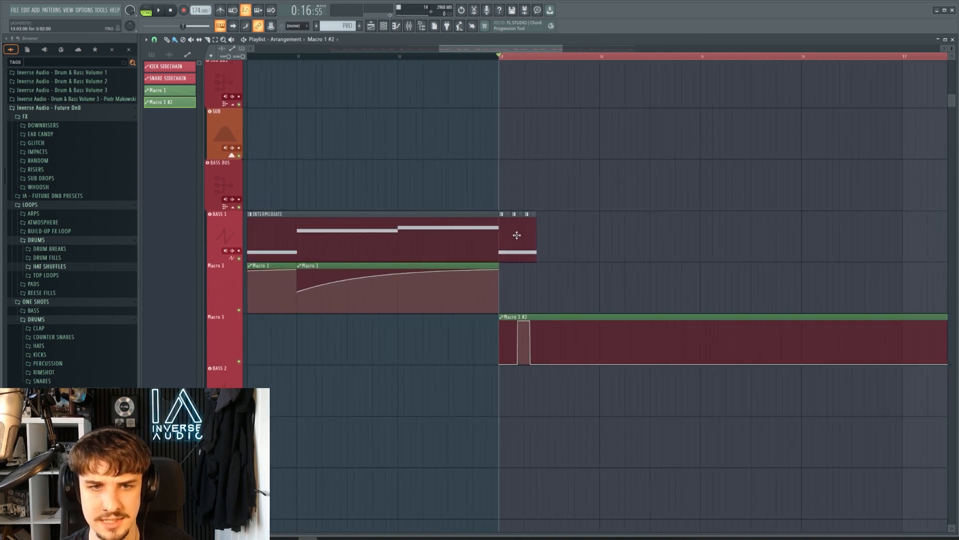
{"action": "right_click", "coordinate": [528, 236]}
{"action": "right_click", "coordinate": [518, 236]}
{"action": "left_click_drag", "start_coordinate": [511, 235], "coordinate": [946, 236]}
{"action": "scroll", "coordinate": [749, 237], "scroll_direction": "down", "scroll_amount": 5}
{"action": "left_click_drag", "start_coordinate": [679, 236], "coordinate": [590, 249]}
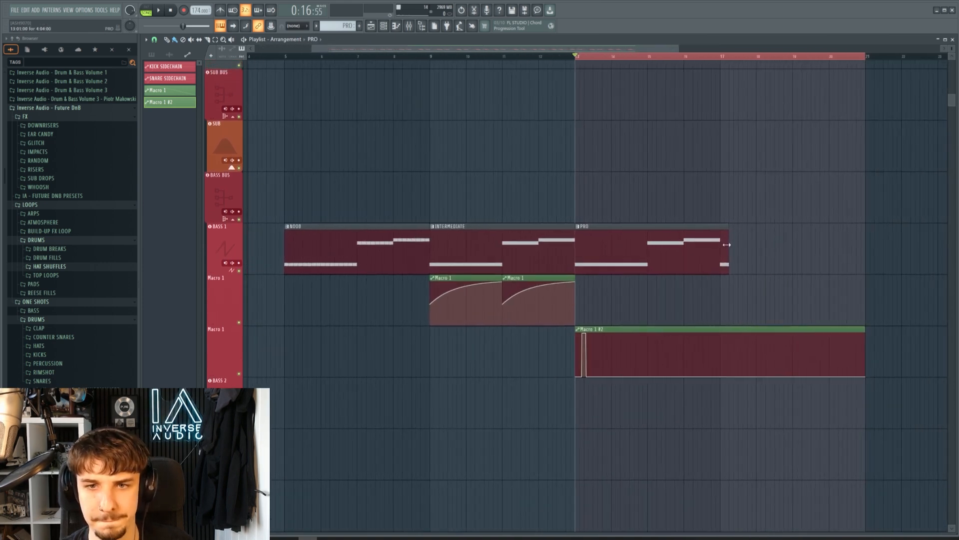
{"action": "left_click_drag", "start_coordinate": [729, 250], "coordinate": [883, 250]}
Add a second short 100% block in the latter half of bar 13 of the second Macro 1 clip, returning to 0%.
{"action": "scroll", "coordinate": [581, 304], "scroll_direction": "up", "scroll_amount": 5}
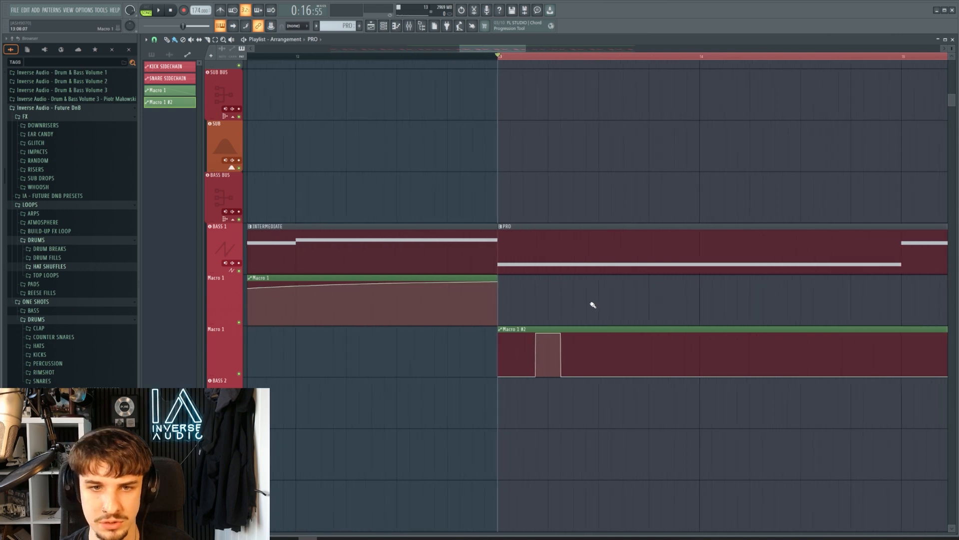
{"action": "left_click_drag", "start_coordinate": [591, 295], "coordinate": [557, 276]}
{"action": "scroll", "coordinate": [552, 327], "scroll_direction": "up", "scroll_amount": 2}
{"action": "key", "text": "space"}
{"action": "left_click_drag", "start_coordinate": [550, 328], "coordinate": [489, 325]}
{"action": "scroll", "coordinate": [490, 326], "scroll_direction": "down", "scroll_amount": 2}
{"action": "key", "text": "space"}
{"action": "right_click", "coordinate": [555, 336]}
{"action": "right_click", "coordinate": [567, 345]}
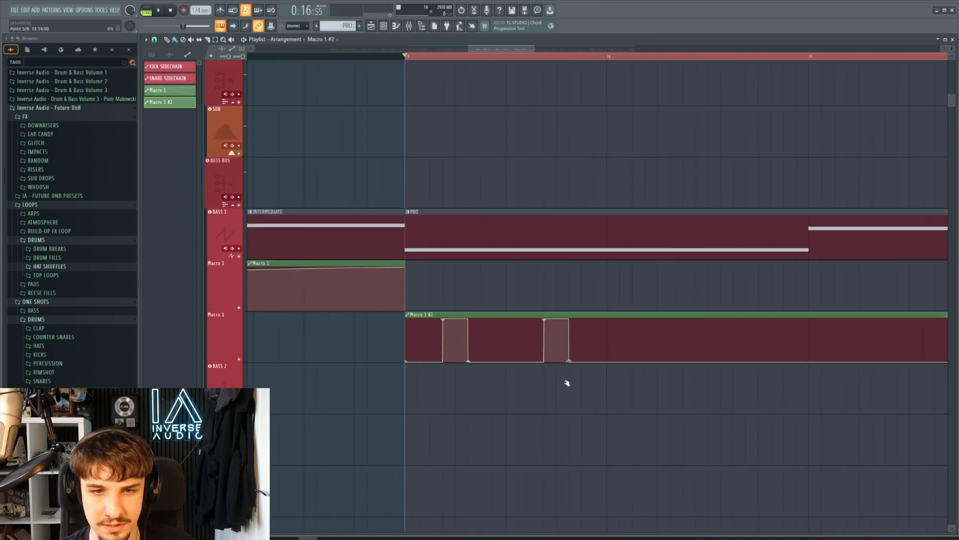
Add a short 100% block early in bar 14 and a slightly longer one late in the bar, each returning to 0%.
{"action": "key", "text": "space"}
{"action": "scroll", "coordinate": [580, 336], "scroll_direction": "up", "scroll_amount": 4}
{"action": "left_click_drag", "start_coordinate": [611, 302], "coordinate": [577, 317]}
{"action": "scroll", "coordinate": [564, 305], "scroll_direction": "down", "scroll_amount": 2}
{"action": "key", "text": "space"}
{"action": "key", "text": "space"}
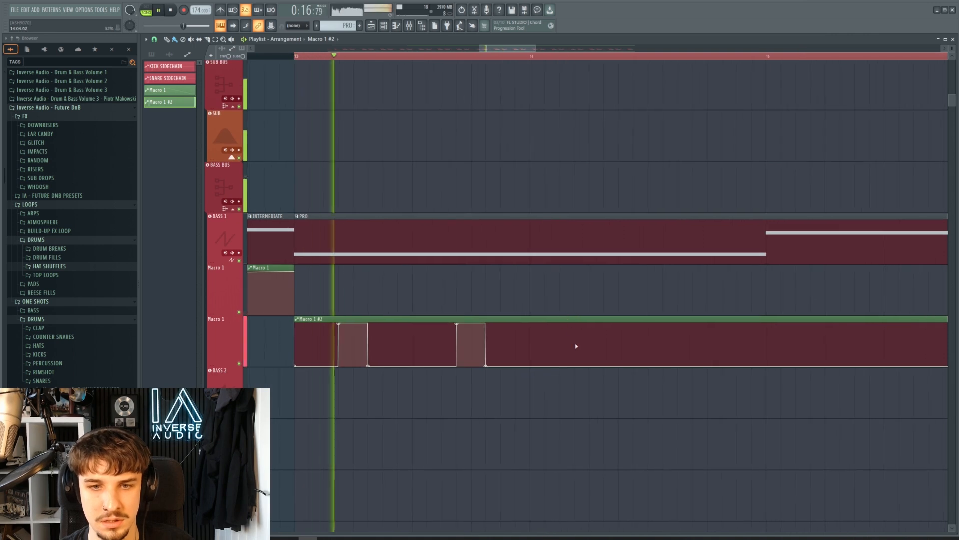
{"action": "right_click", "coordinate": [573, 338]}
{"action": "right_click", "coordinate": [603, 361]}
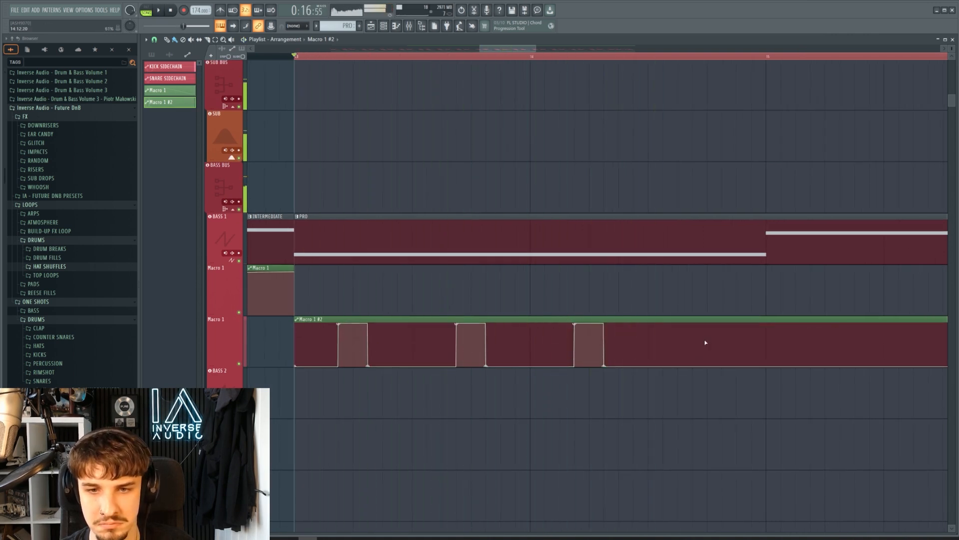
{"action": "right_click", "coordinate": [693, 342]}
{"action": "right_click", "coordinate": [737, 365]}
{"action": "scroll", "coordinate": [747, 410], "scroll_direction": "down", "scroll_amount": 2}
Trim the second Macro 1 clip to a two-bar pattern and repeat it back to back until bar 21.
{"action": "mouse_move", "coordinate": [734, 452]}
{"action": "left_mouse_down"}
{"action": "mouse_move", "coordinate": [550, 405]}
{"action": "mouse_move", "coordinate": [585, 280]}
{"action": "mouse_move", "coordinate": [524, 343]}
{"action": "mouse_move", "coordinate": [658, 332]}
{"action": "mouse_move", "coordinate": [397, 315]}
{"action": "left_mouse_up"}
{"action": "right_click", "coordinate": [608, 301]}
{"action": "key", "text": "space"}
{"action": "scroll", "coordinate": [602, 322], "scroll_direction": "down", "scroll_amount": 2}
{"action": "mouse_move", "coordinate": [599, 300]}
{"action": "left_mouse_down"}
{"action": "mouse_move", "coordinate": [575, 329]}
{"action": "mouse_move", "coordinate": [531, 340]}
{"action": "mouse_move", "coordinate": [813, 328]}
{"action": "left_mouse_up"}
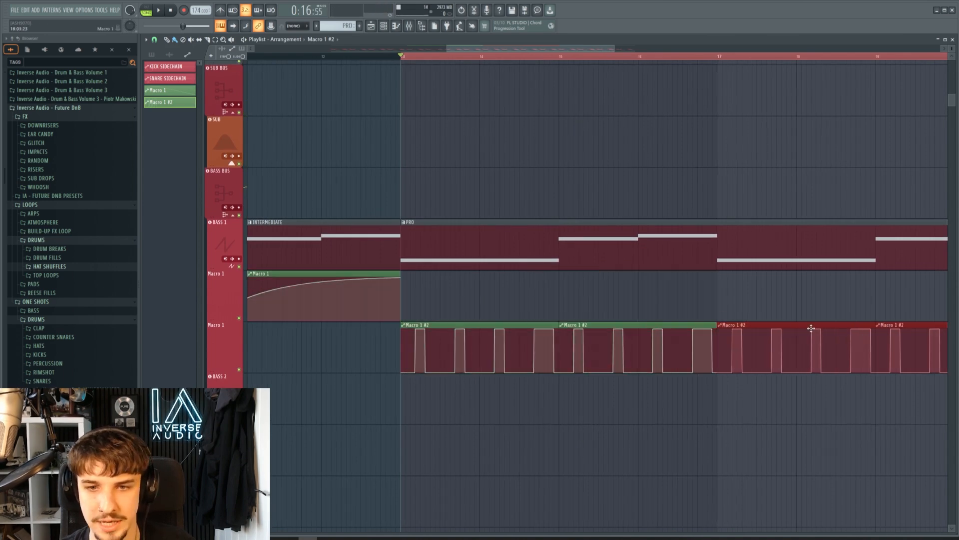
Play the PRO section and check the repeated macro automation against the whole arrangement.
{"action": "key", "text": "space"}
{"action": "scroll", "coordinate": [700, 325], "scroll_direction": "down", "scroll_amount": 4}
{"action": "left_click_drag", "start_coordinate": [746, 320], "coordinate": [633, 321]}
{"action": "scroll", "coordinate": [637, 352], "scroll_direction": "down", "scroll_amount": 4}
{"action": "left_click", "coordinate": [637, 363], "text": "ctrl"}
{"action": "left_click_drag", "start_coordinate": [638, 363], "coordinate": [555, 281]}
{"action": "scroll", "coordinate": [546, 266], "scroll_direction": "down", "scroll_amount": 5, "text": "alt"}
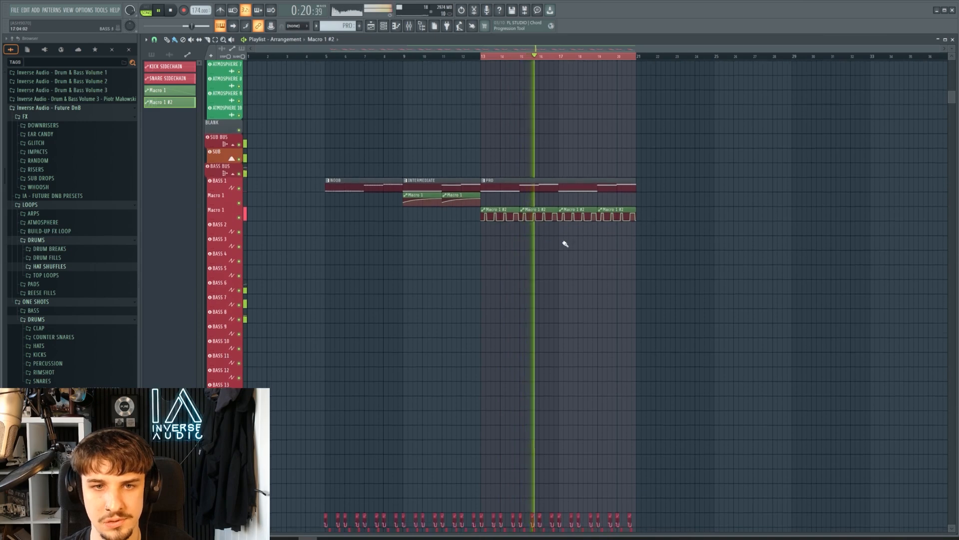
{"action": "key", "text": "space"}
Load the user preset SX Mid bass 1 into Serum #4, replacing its current patch.
{"action": "left_click", "coordinate": [385, 25]}
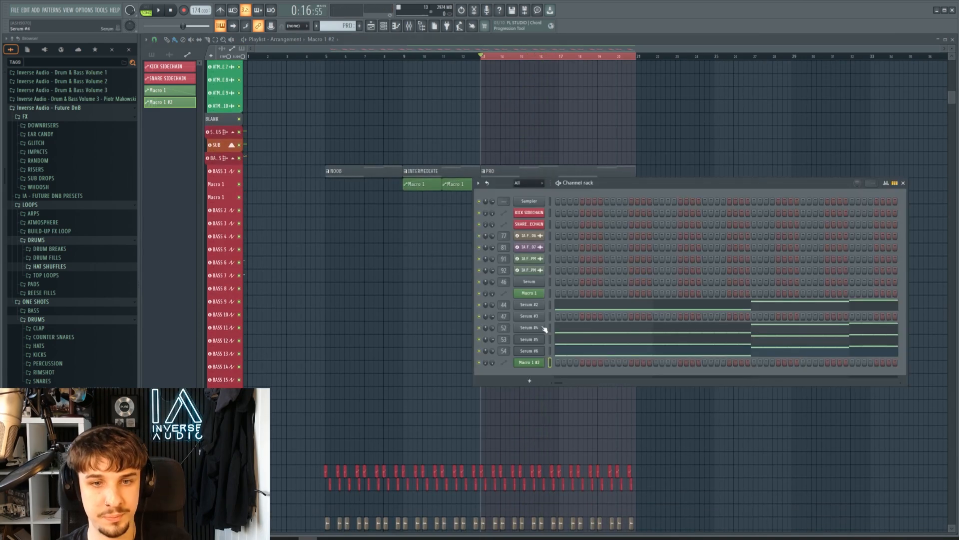
{"action": "left_click", "coordinate": [543, 328]}
{"action": "left_click_drag", "start_coordinate": [692, 144], "coordinate": [600, 153]}
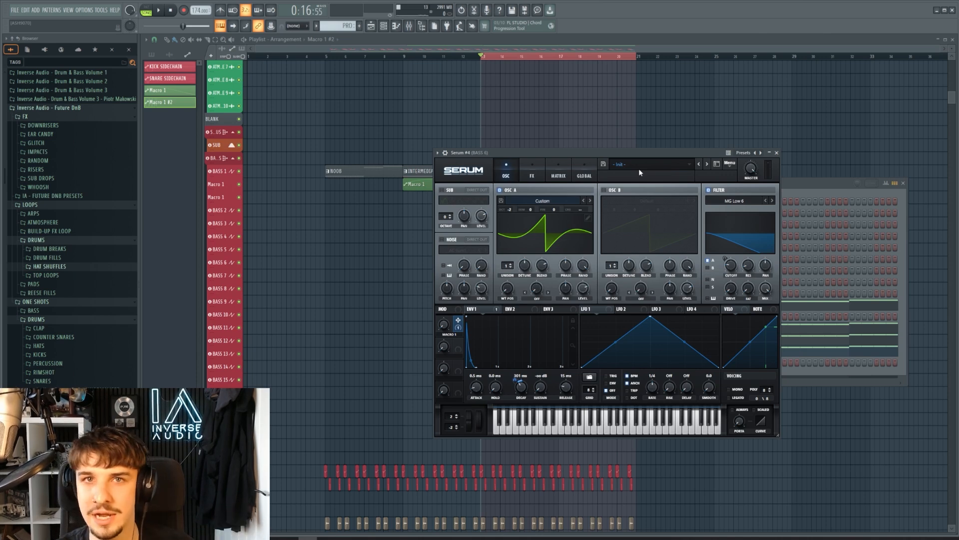
{"action": "left_click", "coordinate": [639, 170]}
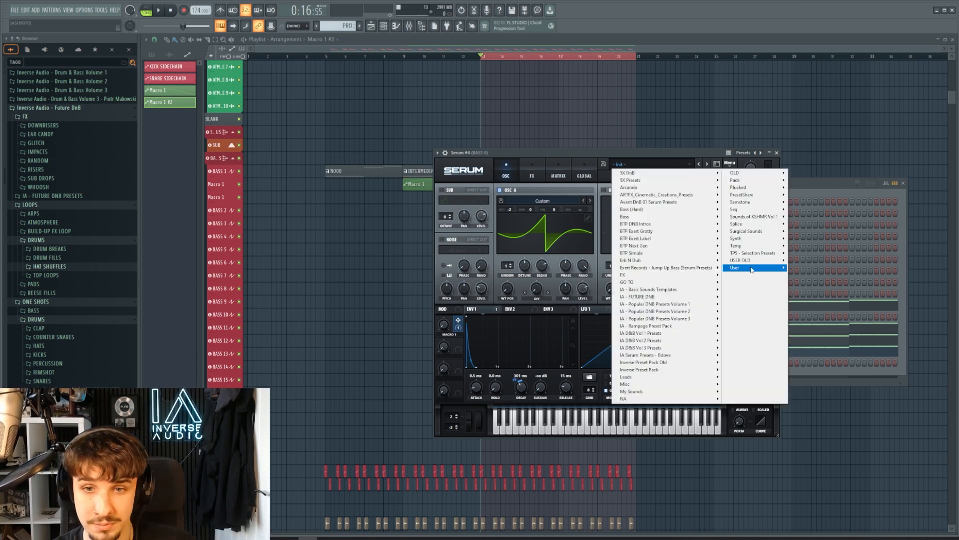
{"action": "mouse_move", "coordinate": [751, 271]}
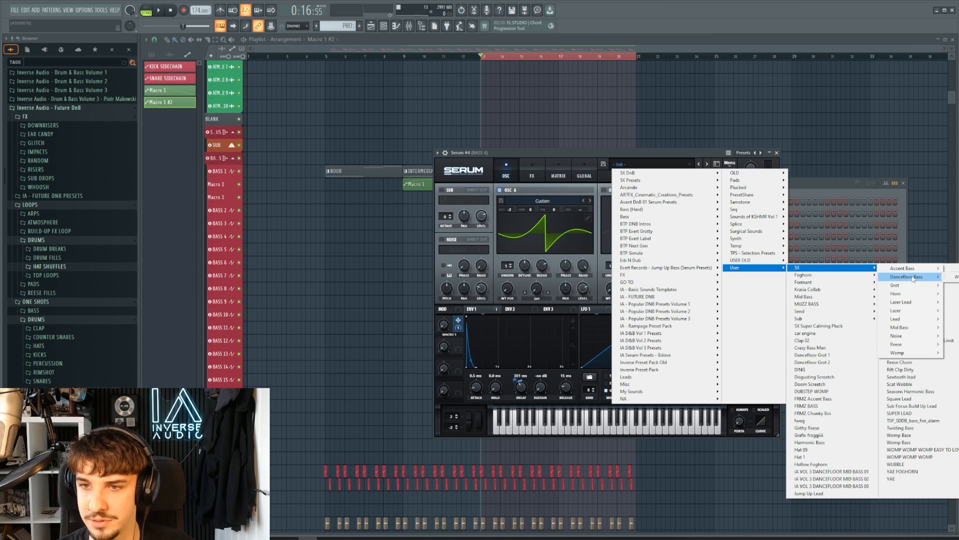
{"action": "left_click", "coordinate": [953, 328]}
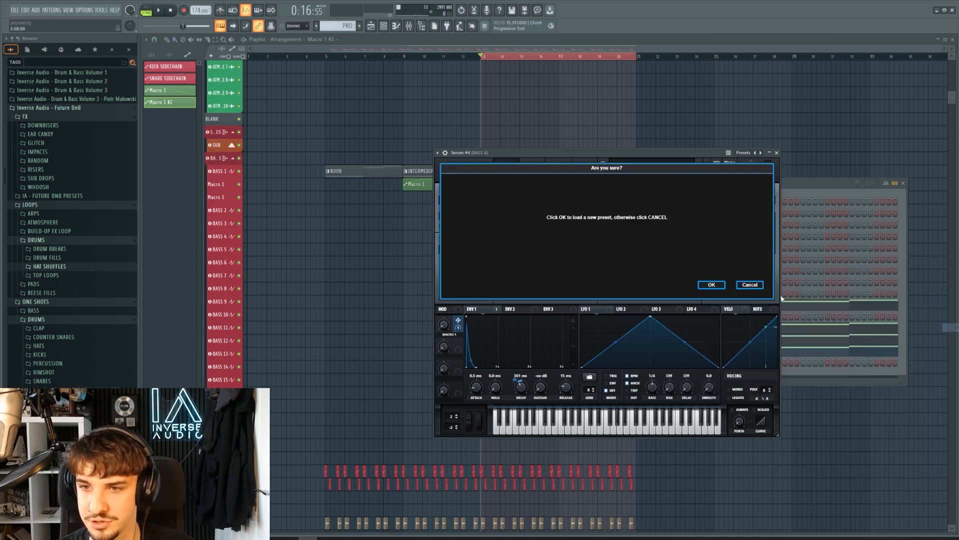
{"action": "left_click", "coordinate": [713, 283]}
Load the mid bass layer presets into Serum #5 and Serum #6.
{"action": "left_click_drag", "start_coordinate": [588, 153], "coordinate": [748, 150]}
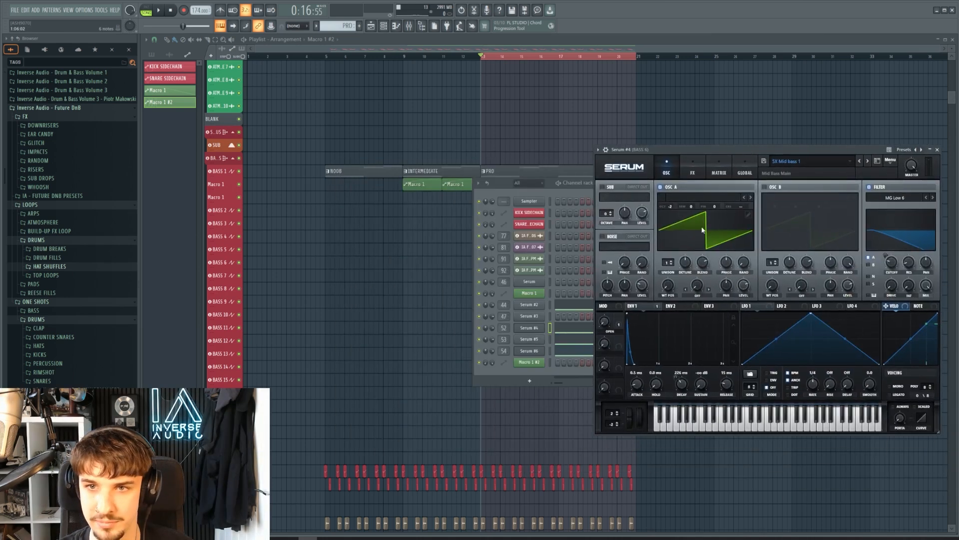
{"action": "left_click", "coordinate": [549, 340]}
{"action": "left_click", "coordinate": [533, 361]}
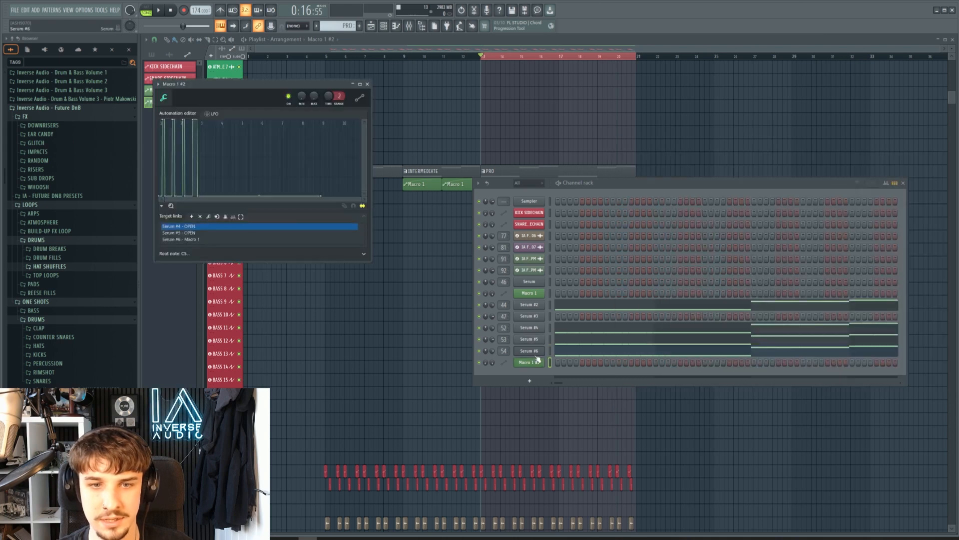
{"action": "left_click", "coordinate": [537, 353]}
{"action": "left_click", "coordinate": [785, 103]}
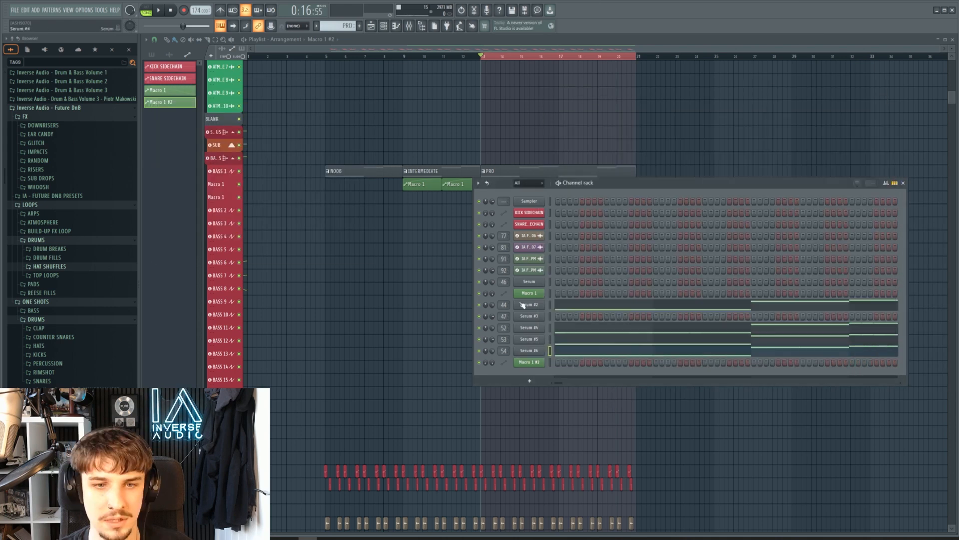
Show the bass tracks in the mixer and select the BASS 6 track.
{"action": "left_click", "coordinate": [408, 26]}
{"action": "scroll", "coordinate": [492, 135], "scroll_direction": "down", "scroll_amount": 4}
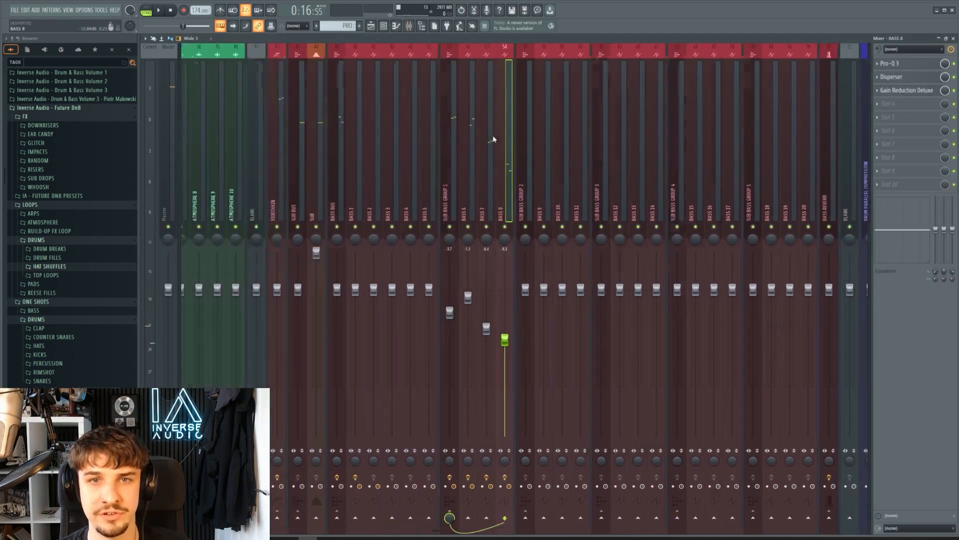
{"action": "scroll", "coordinate": [494, 136], "scroll_direction": "up", "scroll_amount": 4}
{"action": "left_click", "coordinate": [541, 152]}
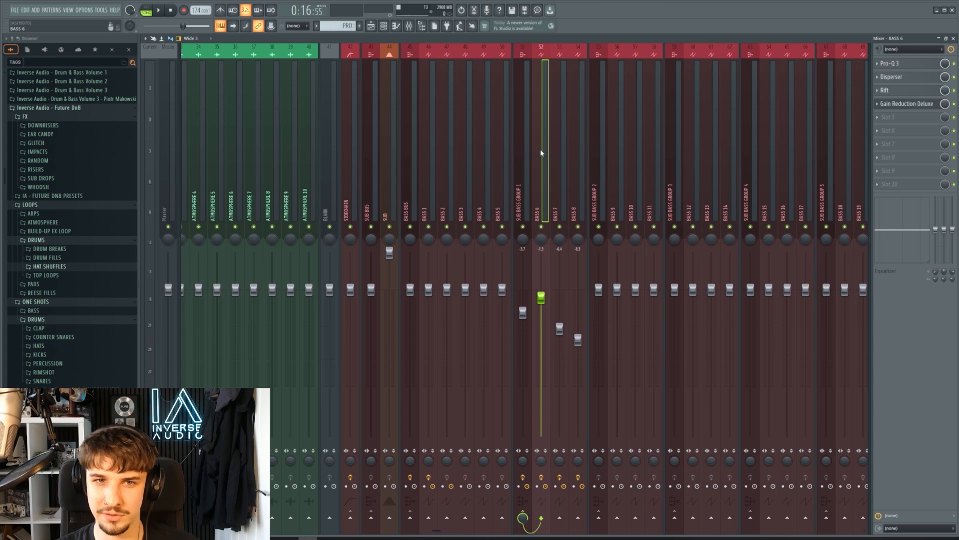
{"action": "right_click", "coordinate": [540, 152]}
{"action": "left_click", "coordinate": [540, 134]}
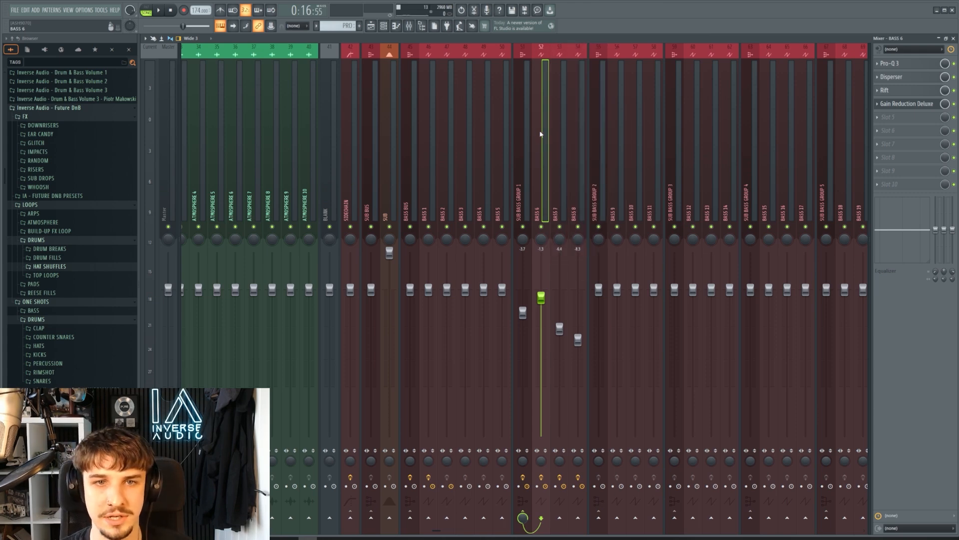
Try to save the BASS 6 mixer track state as a preset file.
{"action": "right_click", "coordinate": [544, 152]}
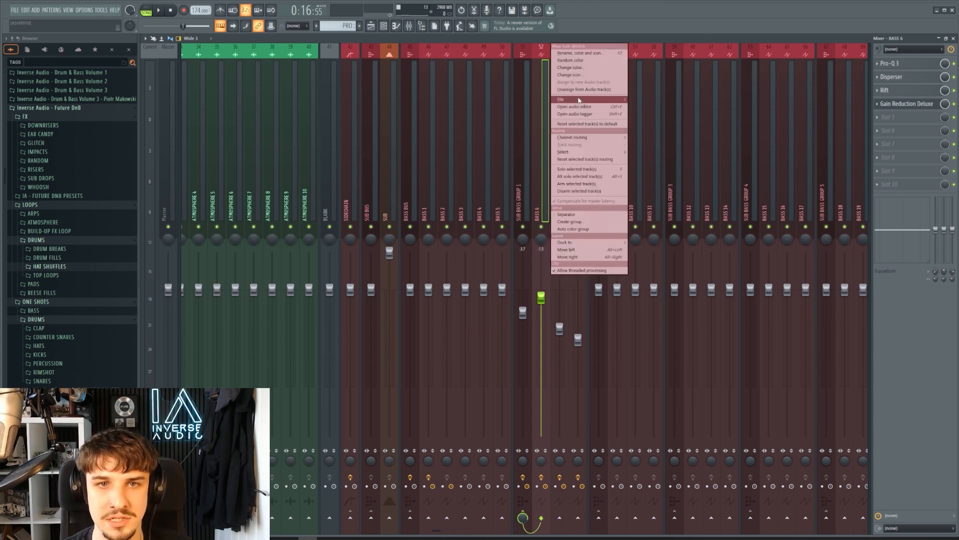
{"action": "mouse_move", "coordinate": [580, 99]}
{"action": "left_click", "coordinate": [658, 111]}
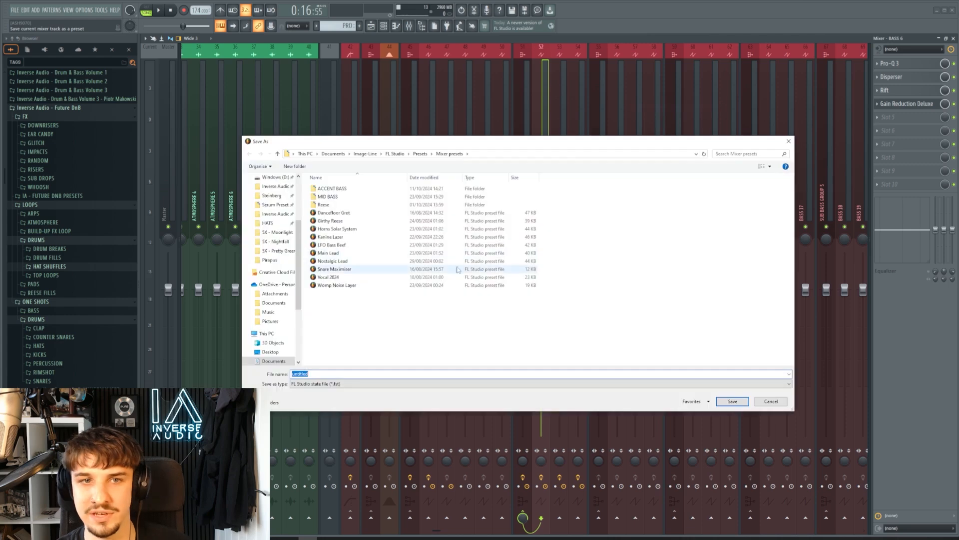
{"action": "type", "text": "iuajshgbdiuashbdiuas"}
{"action": "key", "text": "Return"}
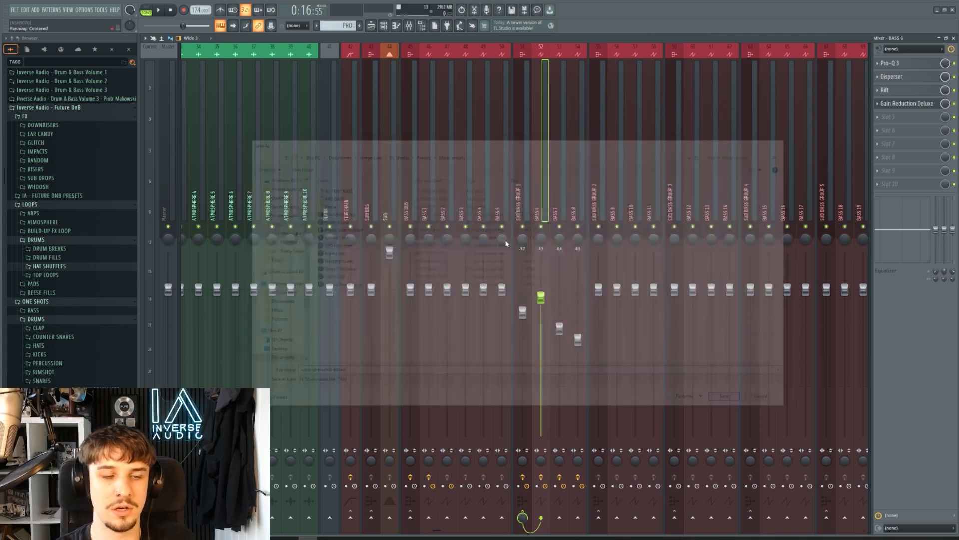
Load the saved mixer track state MID BASS 1 on BASS 6 and MID BASS 2 on BASS 7.
{"action": "right_click", "coordinate": [546, 143]}
{"action": "mouse_move", "coordinate": [590, 99]}
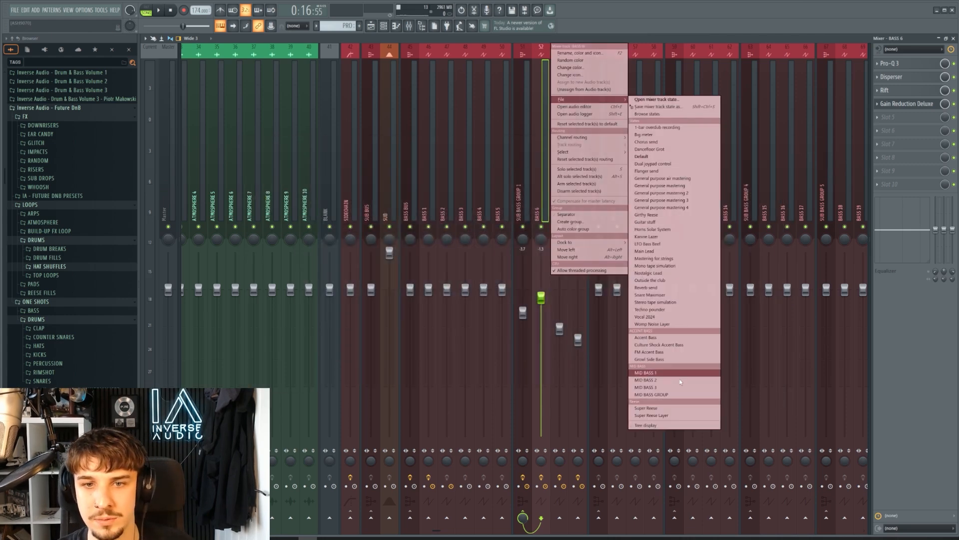
{"action": "left_click", "coordinate": [660, 373]}
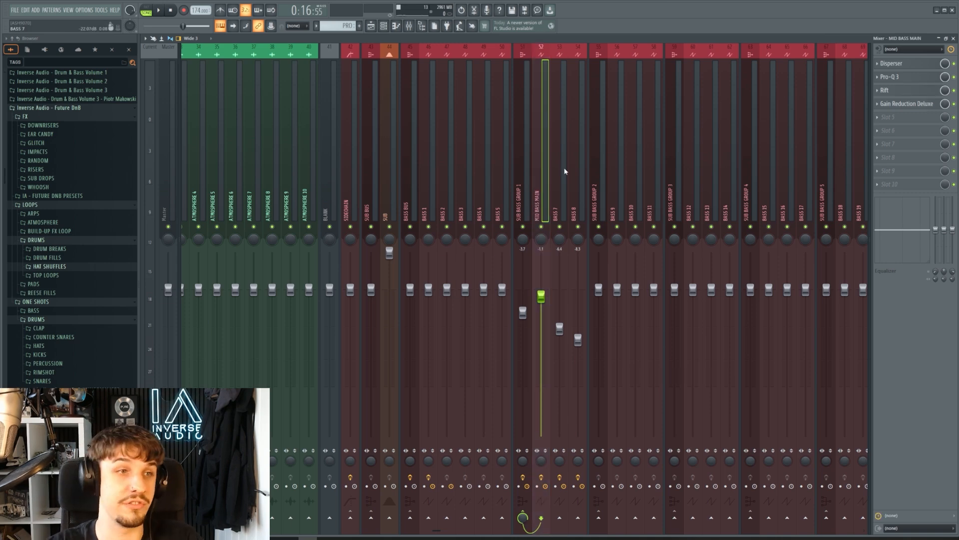
{"action": "right_click", "coordinate": [564, 171]}
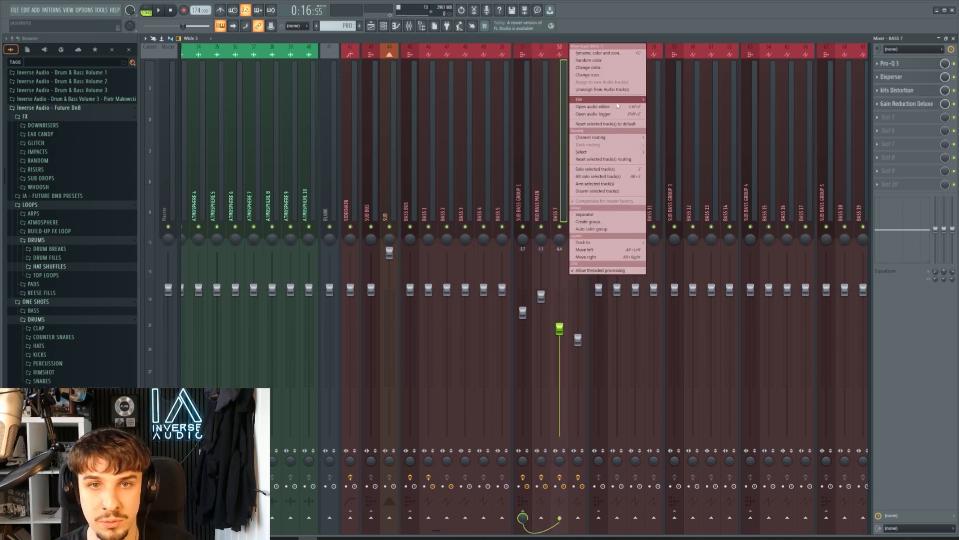
{"action": "mouse_move", "coordinate": [590, 100]}
{"action": "left_click", "coordinate": [697, 380]}
Load the mixer track state MID BASS 3 on BASS 8 and MID BASS GROUP on SUB BASS GROUP 1.
{"action": "right_click", "coordinate": [578, 155]}
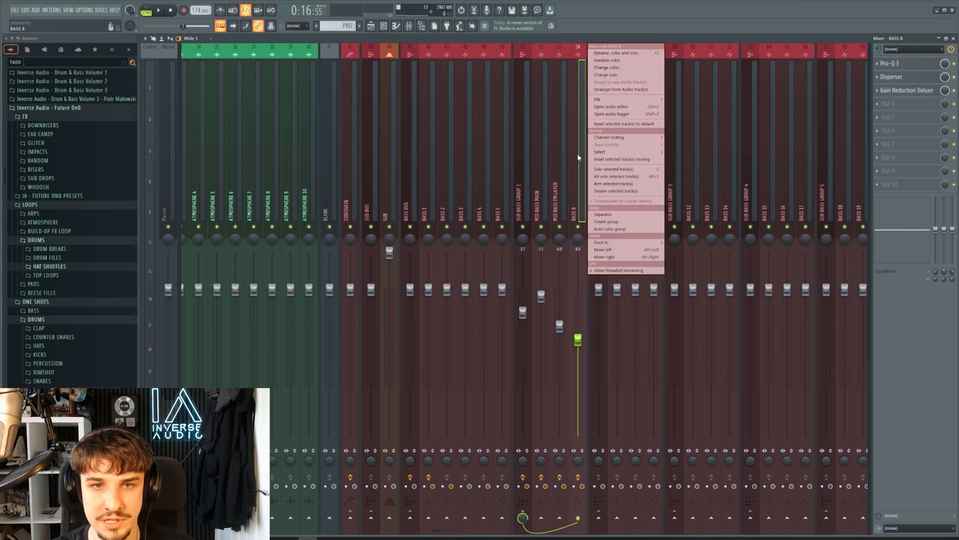
{"action": "left_click", "coordinate": [684, 388]}
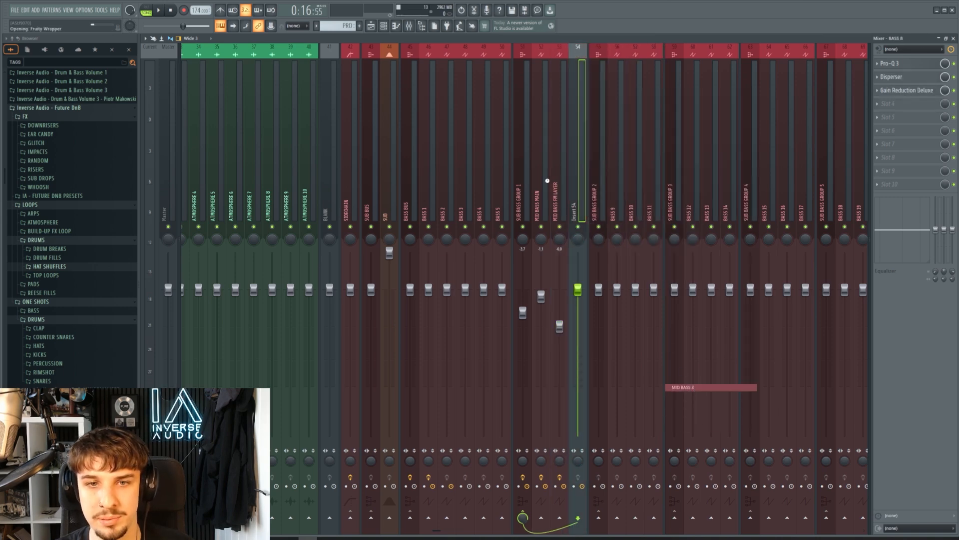
{"action": "right_click", "coordinate": [523, 180]}
{"action": "mouse_move", "coordinate": [549, 99]}
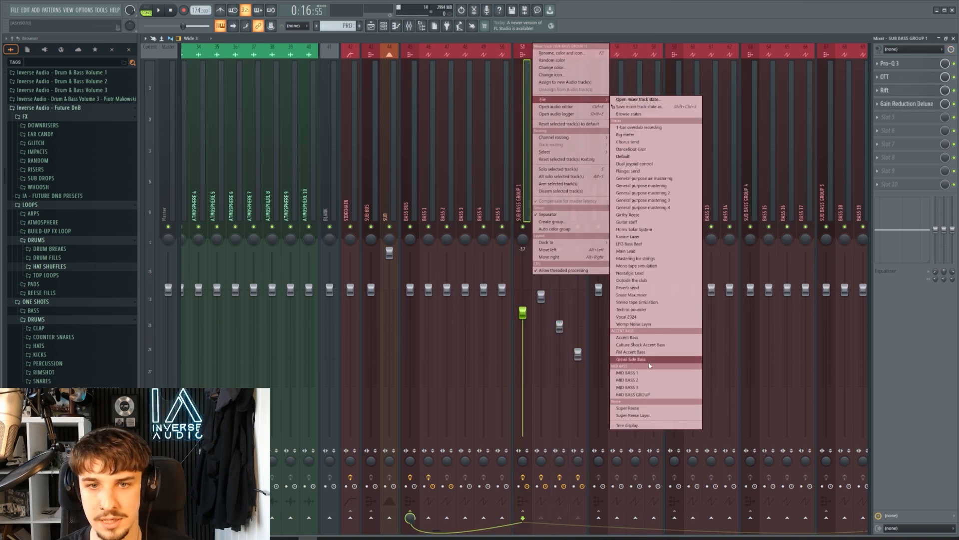
{"action": "left_click", "coordinate": [656, 393]}
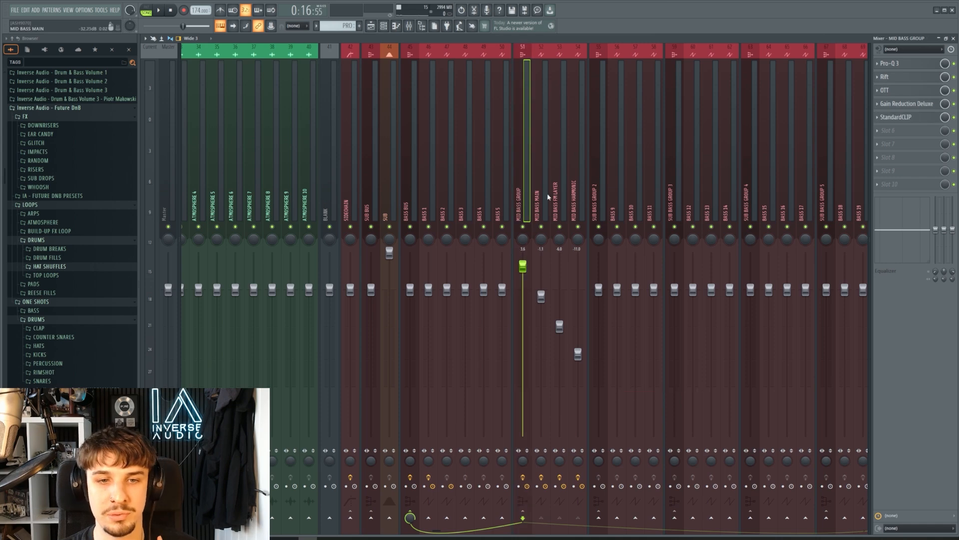
Play the PRO section with the loaded mixer chains and return to the bass clips in the playlist.
{"action": "key", "text": "space"}
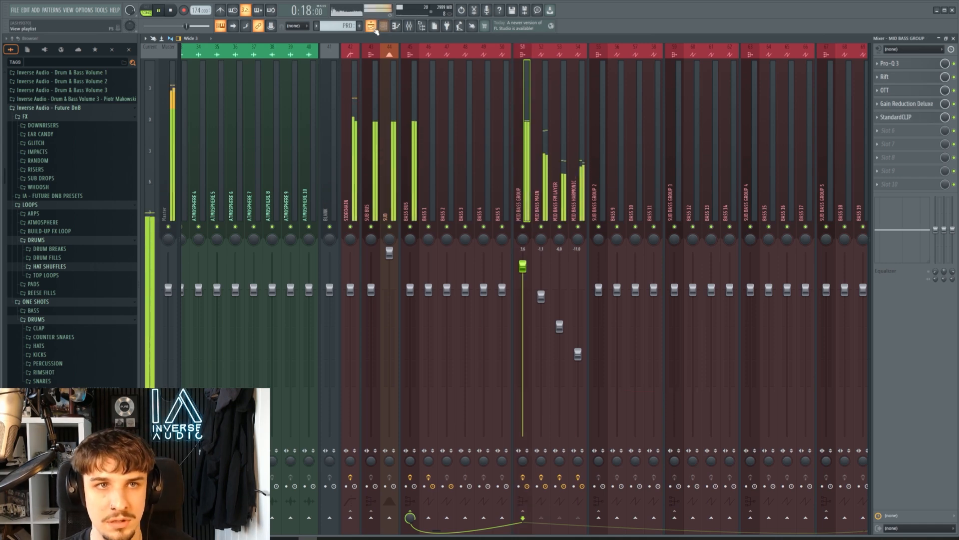
{"action": "left_click", "coordinate": [371, 26]}
{"action": "scroll", "coordinate": [521, 151], "scroll_direction": "up", "scroll_amount": 3}
{"action": "left_click", "coordinate": [384, 26]}
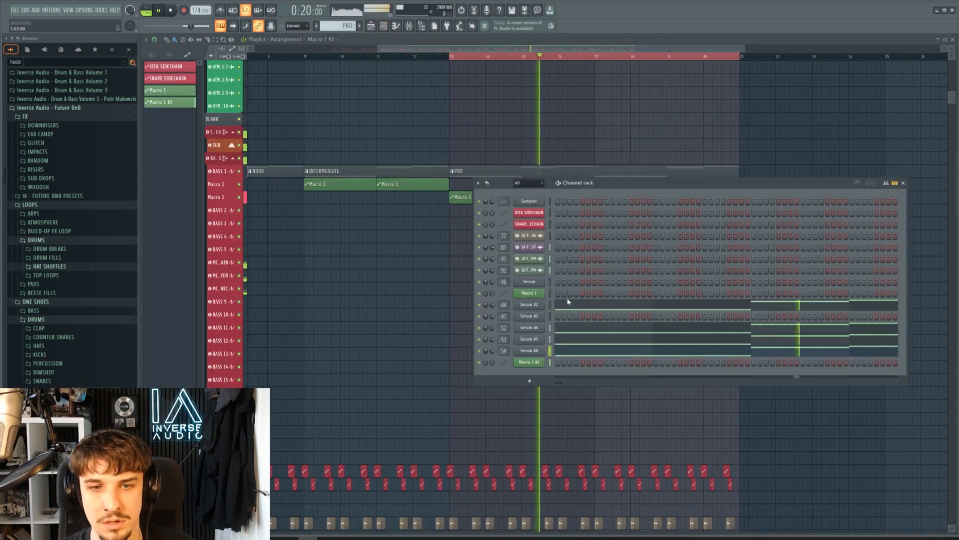
{"action": "key", "text": "space"}
{"action": "key", "text": "Escape"}
{"action": "scroll", "coordinate": [560, 153], "scroll_direction": "down", "scroll_amount": 4}
{"action": "scroll", "coordinate": [555, 163], "scroll_direction": "up", "scroll_amount": 4}
{"action": "left_click_drag", "start_coordinate": [542, 188], "coordinate": [540, 242]}
{"action": "scroll", "coordinate": [539, 242], "scroll_direction": "up", "scroll_amount": 1}
{"action": "scroll", "coordinate": [545, 252], "scroll_direction": "down", "scroll_amount": 2}
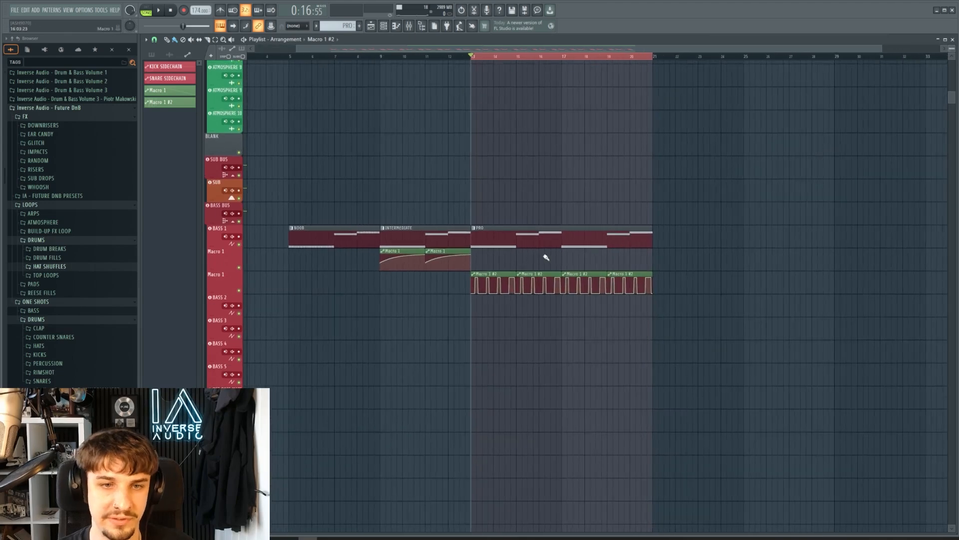
Play the PRO section briefly with the Pro-Q 3 equalizer of the MID BASS GROUP mixer track open to examine its curve.
{"action": "left_click_drag", "start_coordinate": [559, 289], "coordinate": [575, 300]}
{"action": "scroll", "coordinate": [556, 218], "scroll_direction": "down", "scroll_amount": 1}
{"action": "scroll", "coordinate": [446, 125], "scroll_direction": "down", "scroll_amount": 2}
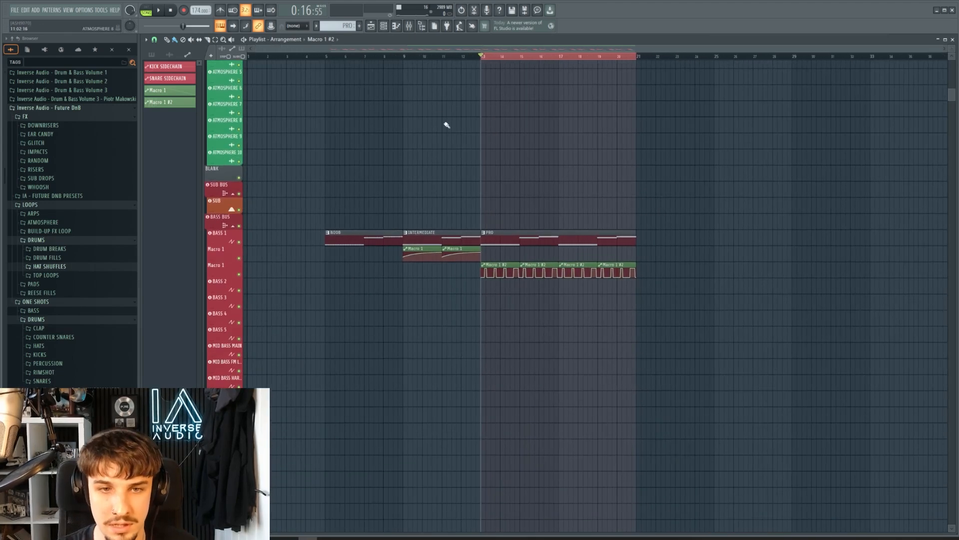
{"action": "left_click", "coordinate": [408, 29]}
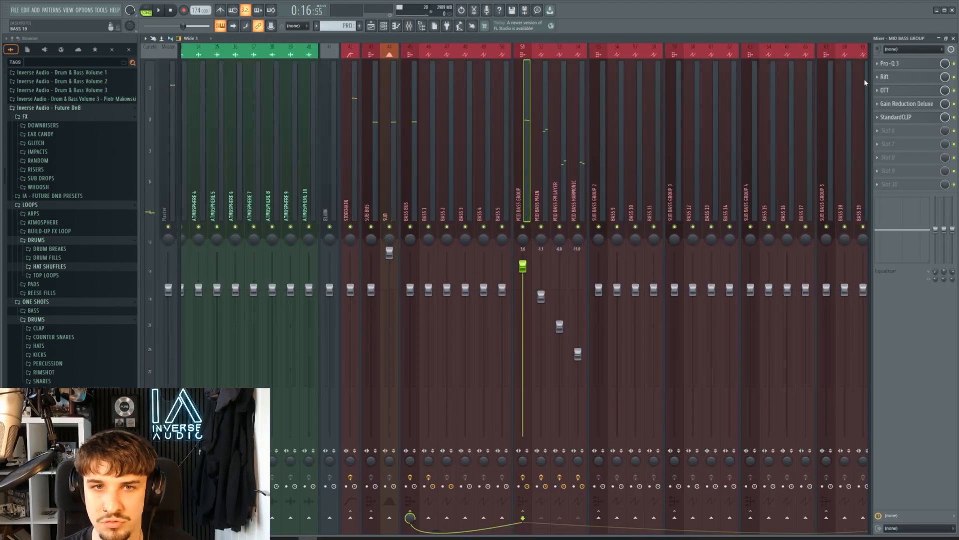
{"action": "left_click", "coordinate": [896, 63]}
{"action": "key", "text": "space"}
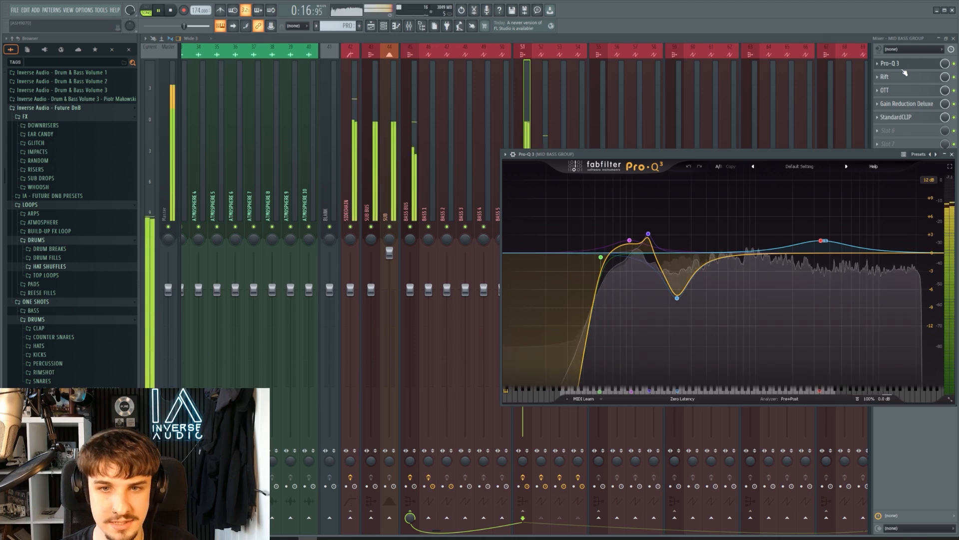
{"action": "key", "text": "space"}
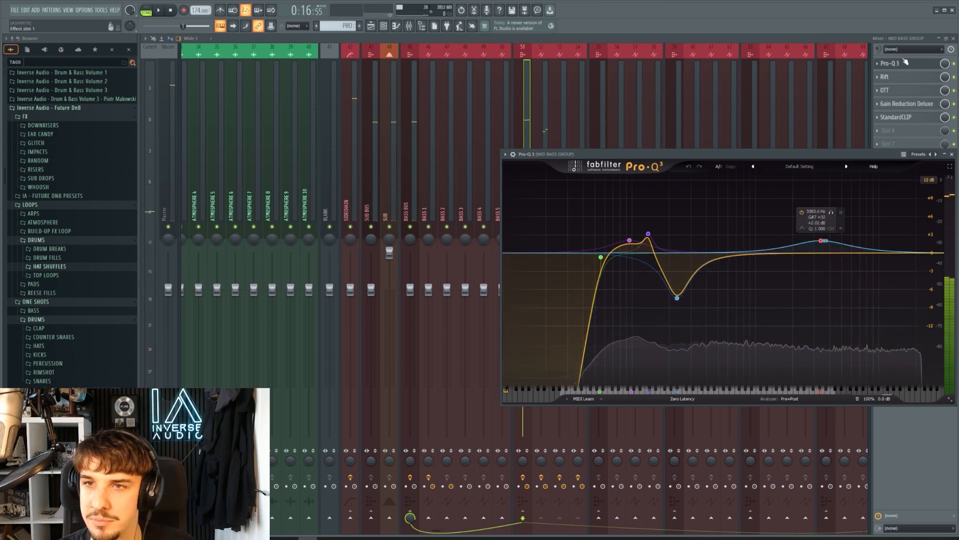
{"action": "left_click", "coordinate": [893, 65]}
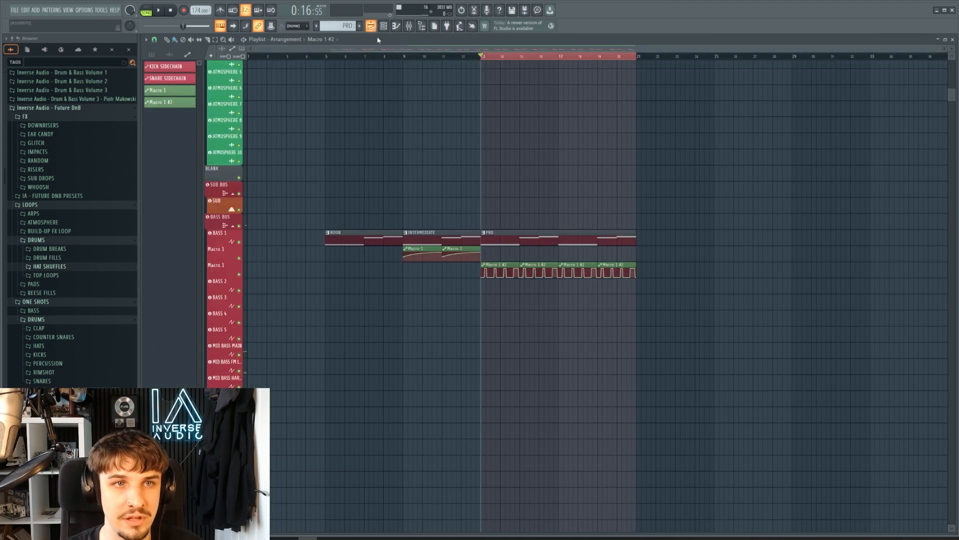
Play the NOOB section from bar 5 with the drums and view the channel rack during playback.
{"action": "scroll", "coordinate": [380, 159], "scroll_direction": "up", "scroll_amount": 5}
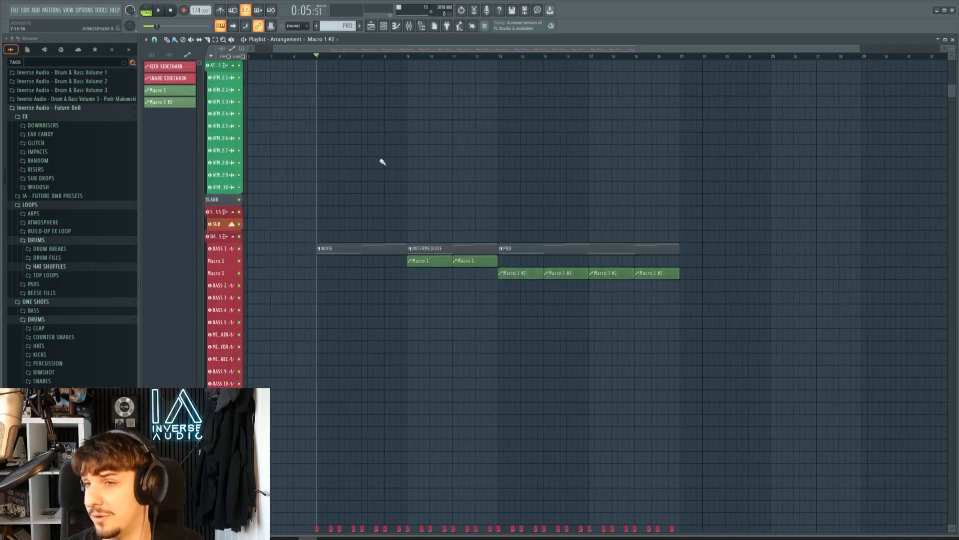
{"action": "scroll", "coordinate": [414, 142], "scroll_direction": "down", "scroll_amount": 4}
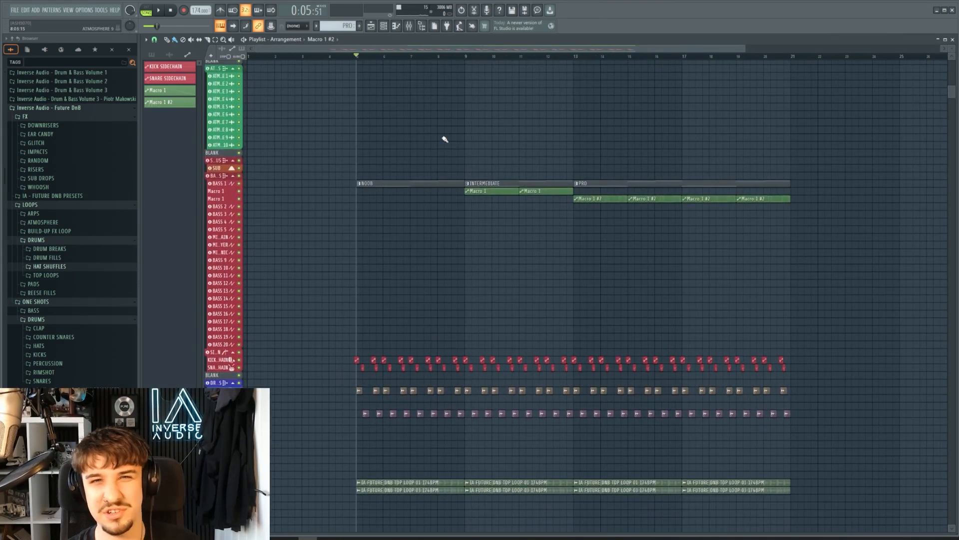
{"action": "key", "text": "space"}
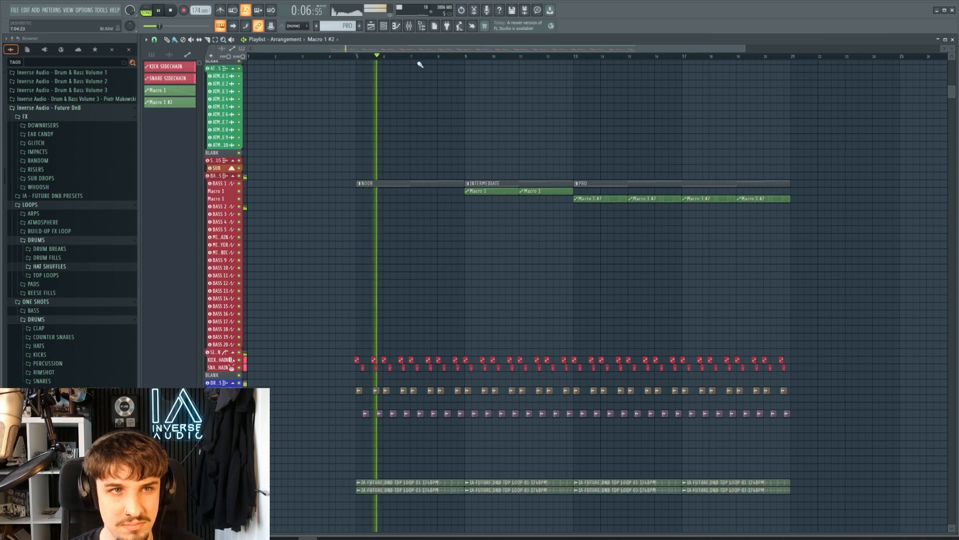
{"action": "left_click", "coordinate": [385, 27]}
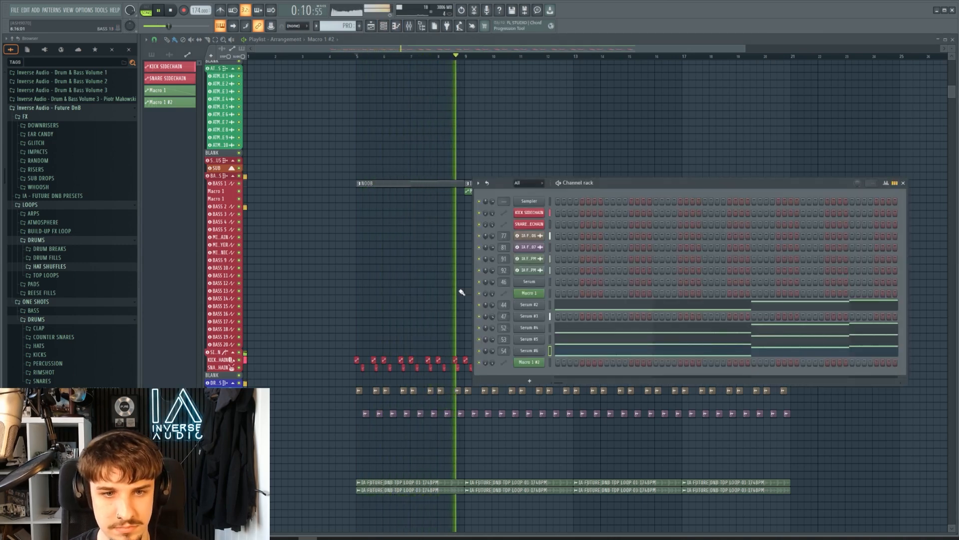
{"action": "key", "text": "space"}
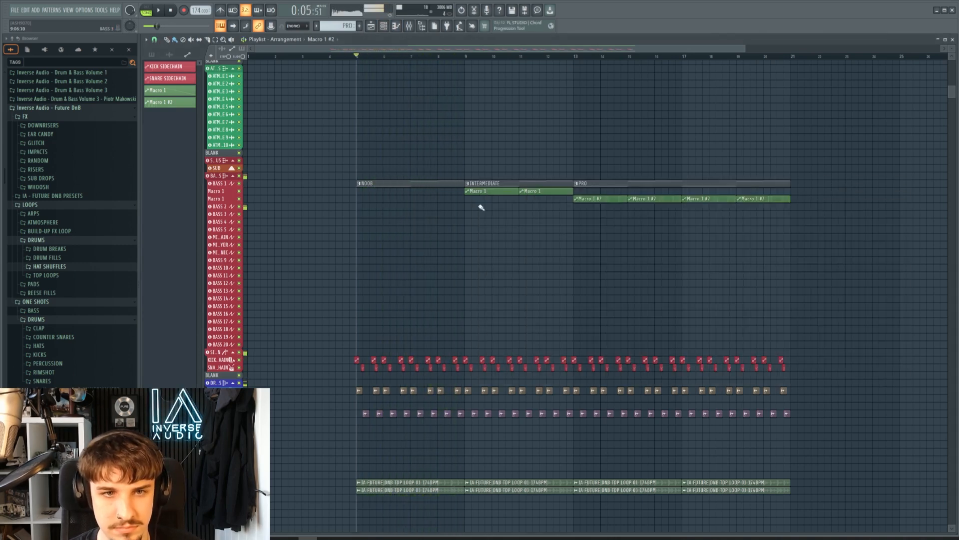
Play the INTERMEDIATE section from bar 9 to hear its bass with the rising Macro 1 automation.
{"action": "left_click", "coordinate": [466, 57]}
{"action": "scroll", "coordinate": [514, 210], "scroll_direction": "up", "scroll_amount": 3}
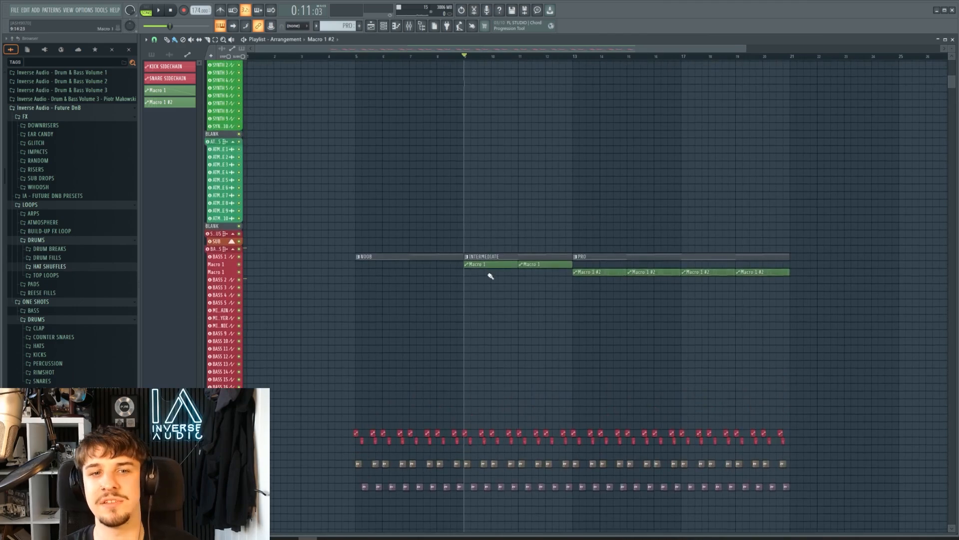
{"action": "scroll", "coordinate": [488, 274], "scroll_direction": "up", "scroll_amount": 6}
{"action": "scroll", "coordinate": [497, 267], "scroll_direction": "down", "scroll_amount": 4}
{"action": "scroll", "coordinate": [529, 186], "scroll_direction": "down", "scroll_amount": 3}
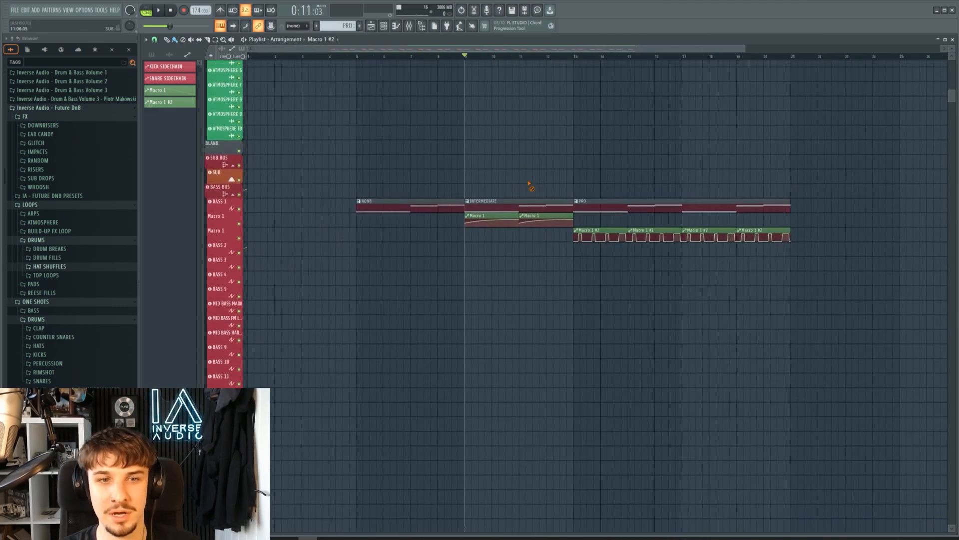
{"action": "scroll", "coordinate": [525, 188], "scroll_direction": "down", "scroll_amount": 1}
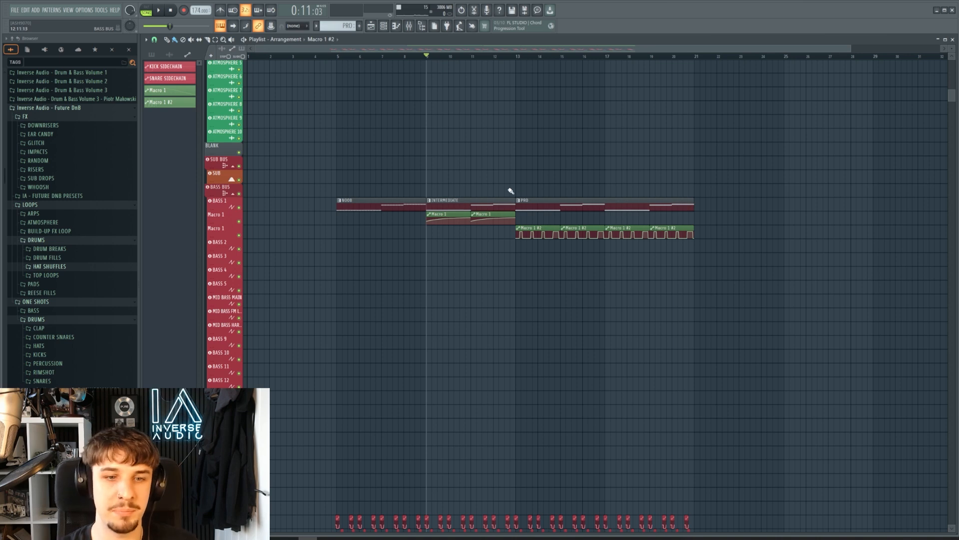
{"action": "scroll", "coordinate": [510, 191], "scroll_direction": "down", "scroll_amount": 1}
{"action": "key", "text": "space"}
{"action": "scroll", "coordinate": [510, 191], "scroll_direction": "up", "scroll_amount": 1}
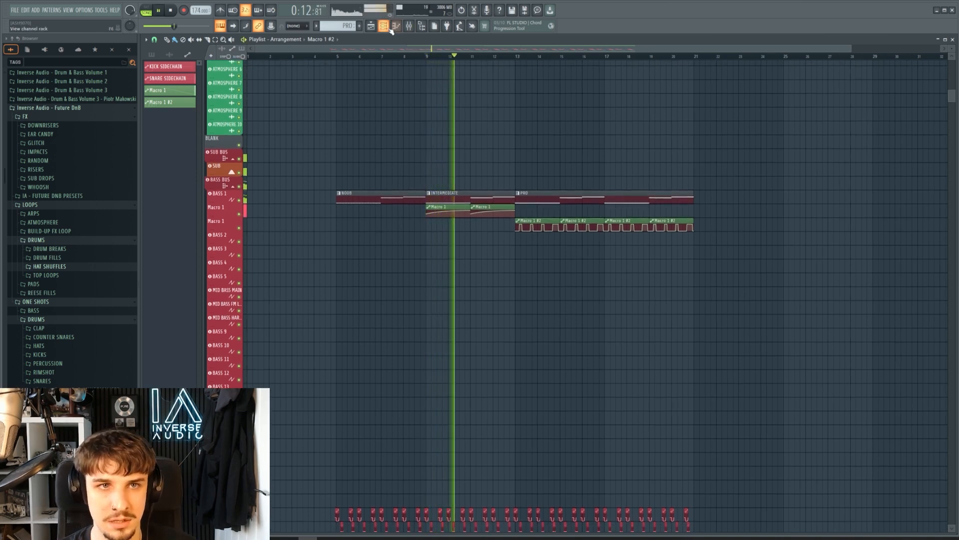
{"action": "scroll", "coordinate": [515, 115], "scroll_direction": "down", "scroll_amount": 1}
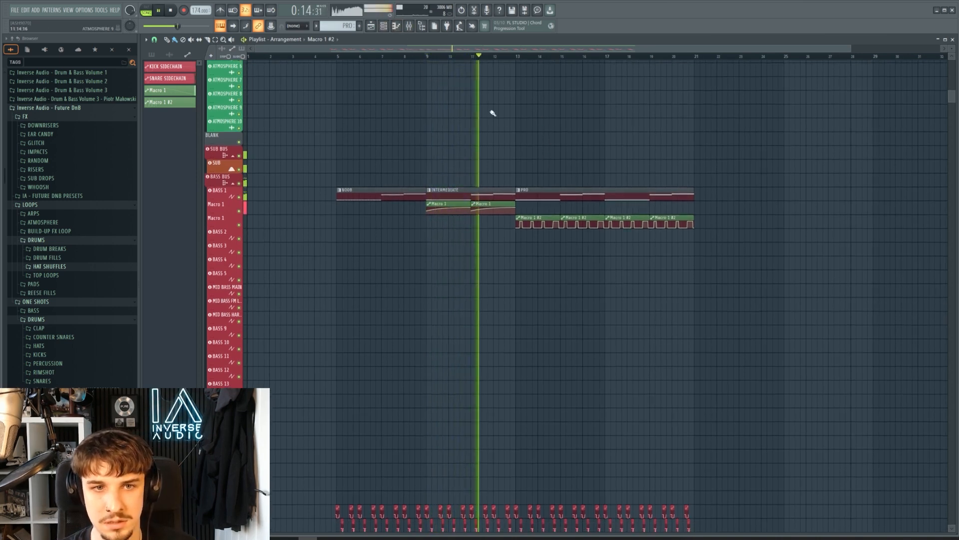
{"action": "left_click", "coordinate": [384, 28]}
{"action": "key", "text": "F6"}
{"action": "key", "text": "space"}
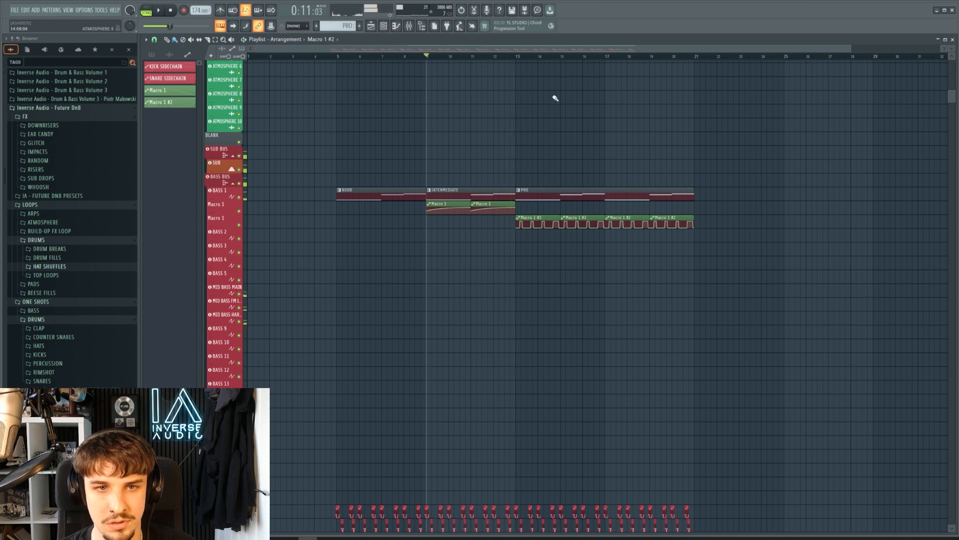
Place the playhead at bar 13 and select the PRO pattern clip with its Macro 1 #2 automation clips.
{"action": "left_click", "coordinate": [519, 56]}
{"action": "left_click_drag", "start_coordinate": [837, 132], "coordinate": [530, 356]}
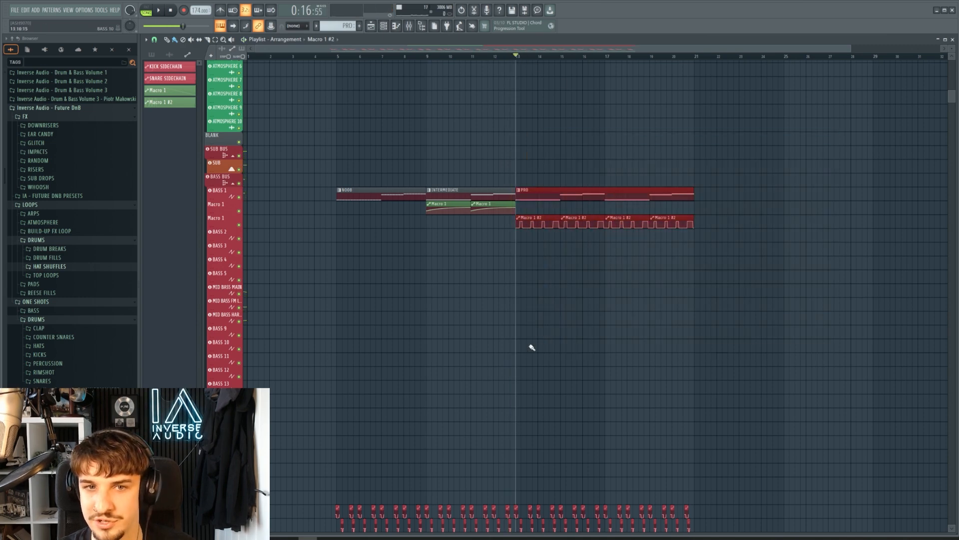
{"action": "left_click", "coordinate": [558, 342], "text": "ctrl"}
{"action": "scroll", "coordinate": [557, 343], "scroll_direction": "down", "scroll_amount": 6}
{"action": "scroll", "coordinate": [634, 137], "scroll_direction": "up", "scroll_amount": 3}
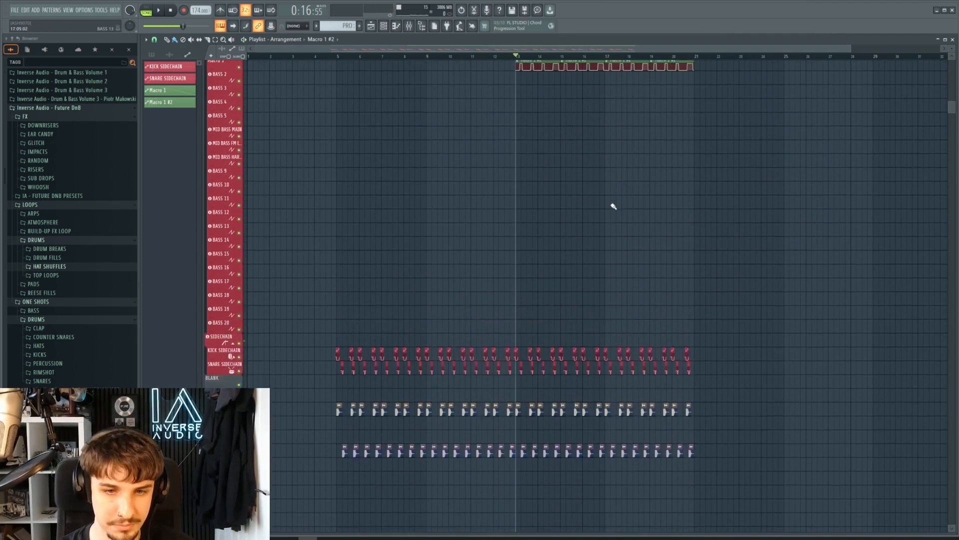
{"action": "scroll", "coordinate": [601, 239], "scroll_direction": "up", "scroll_amount": 3}
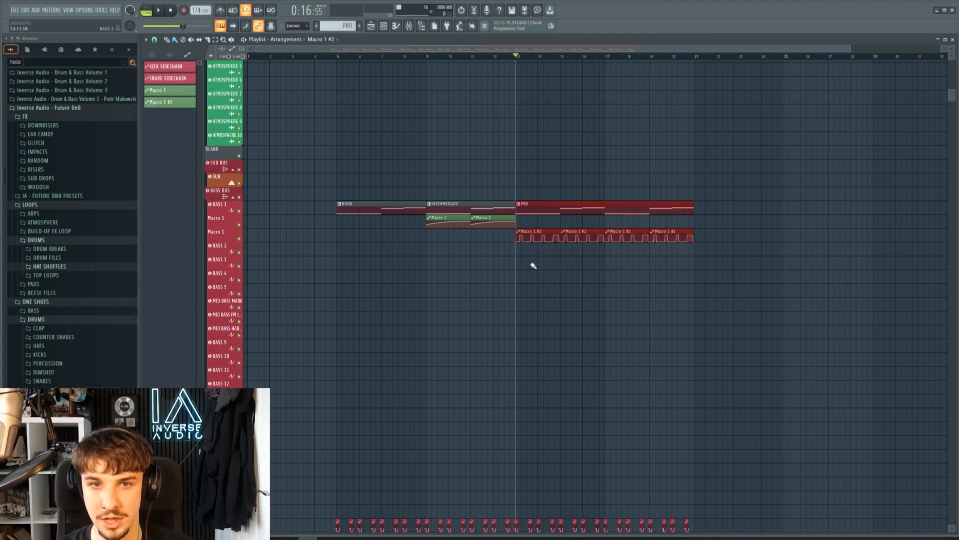
Play the PRO section from bar 13 to hear the layered mid bass with the rhythmic macro automation.
{"action": "key", "text": "space"}
{"action": "scroll", "coordinate": [533, 266], "scroll_direction": "up", "scroll_amount": 3}
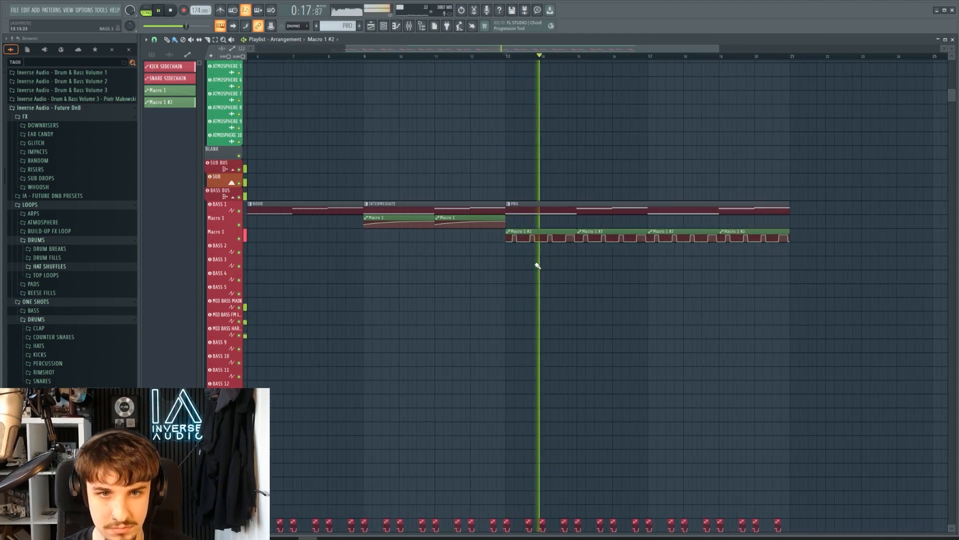
{"action": "left_click_drag", "start_coordinate": [540, 264], "coordinate": [486, 278]}
{"action": "scroll", "coordinate": [487, 279], "scroll_direction": "down", "scroll_amount": 4}
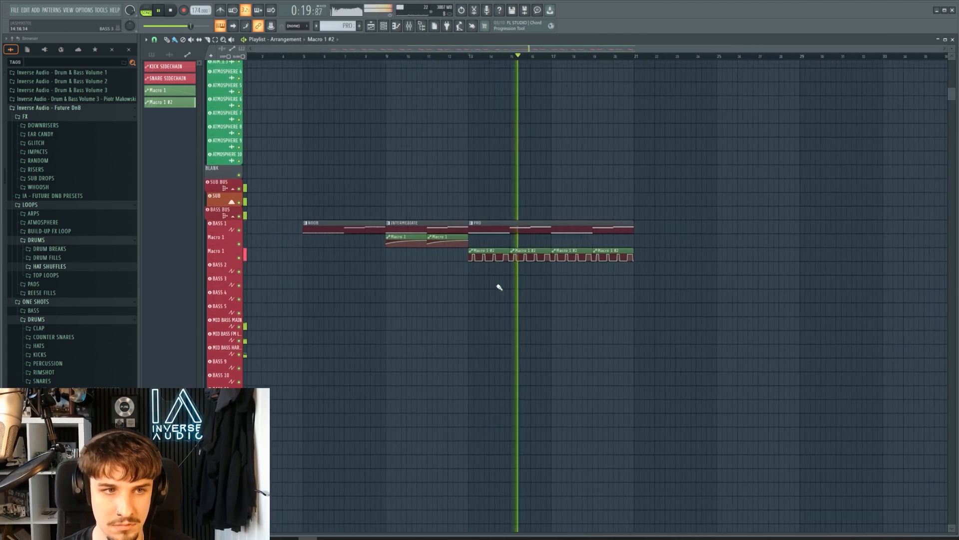
{"action": "left_click", "coordinate": [387, 26]}
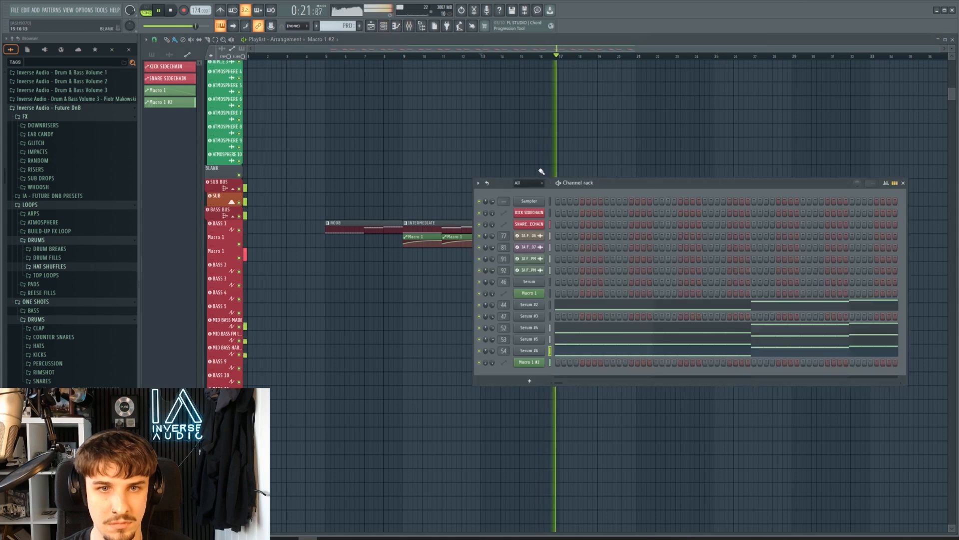
{"action": "right_click", "coordinate": [534, 142]}
{"action": "scroll", "coordinate": [535, 142], "scroll_direction": "down", "scroll_amount": 3}
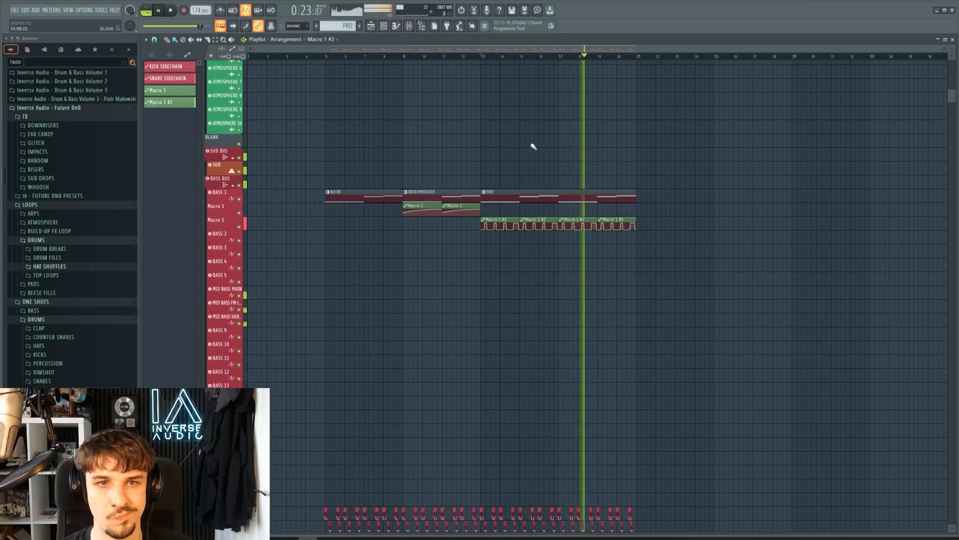
{"action": "key", "text": "space"}
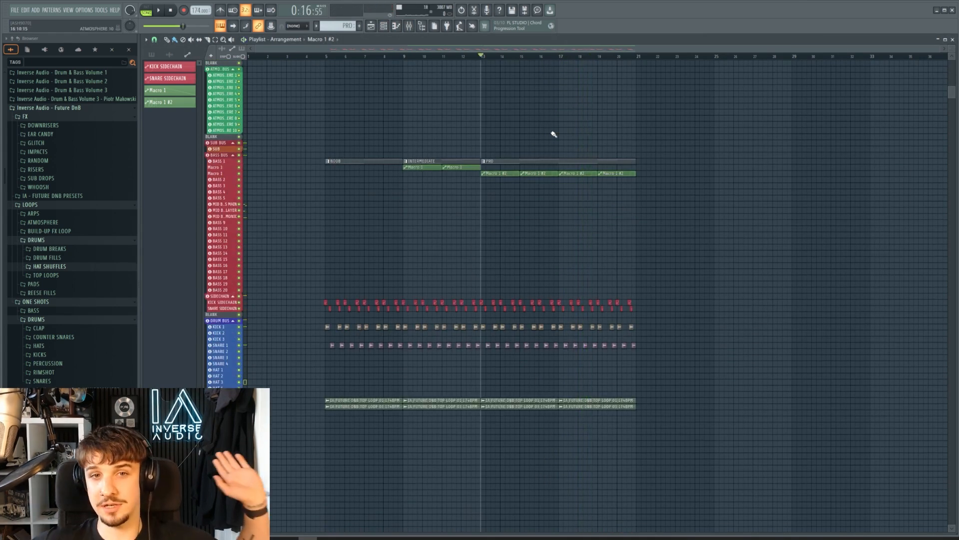